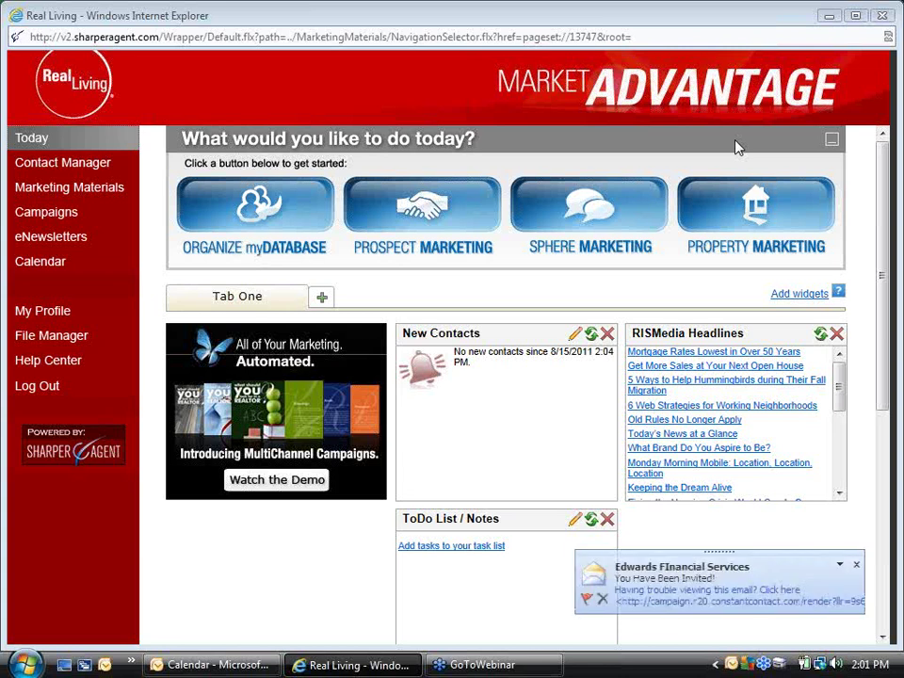
Dismiss the Outlook new-mail alert and close the Outlook Calendar window via its taskbar button
{"action": "left_click", "coordinate": [856, 566]}
{"action": "left_click", "coordinate": [211, 665]}
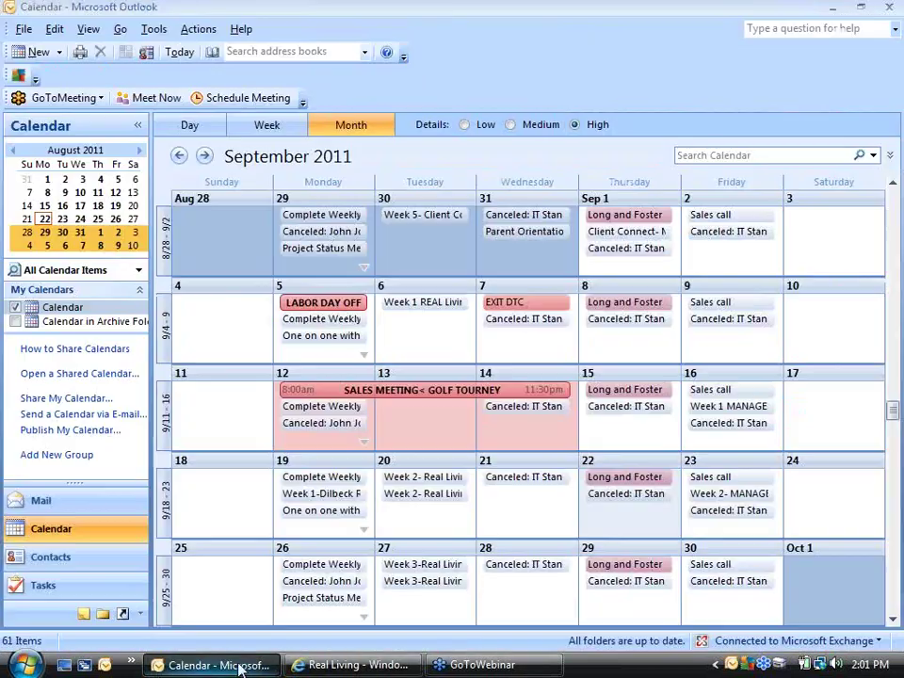
{"action": "right_click", "coordinate": [238, 663]}
{"action": "left_click", "coordinate": [268, 651]}
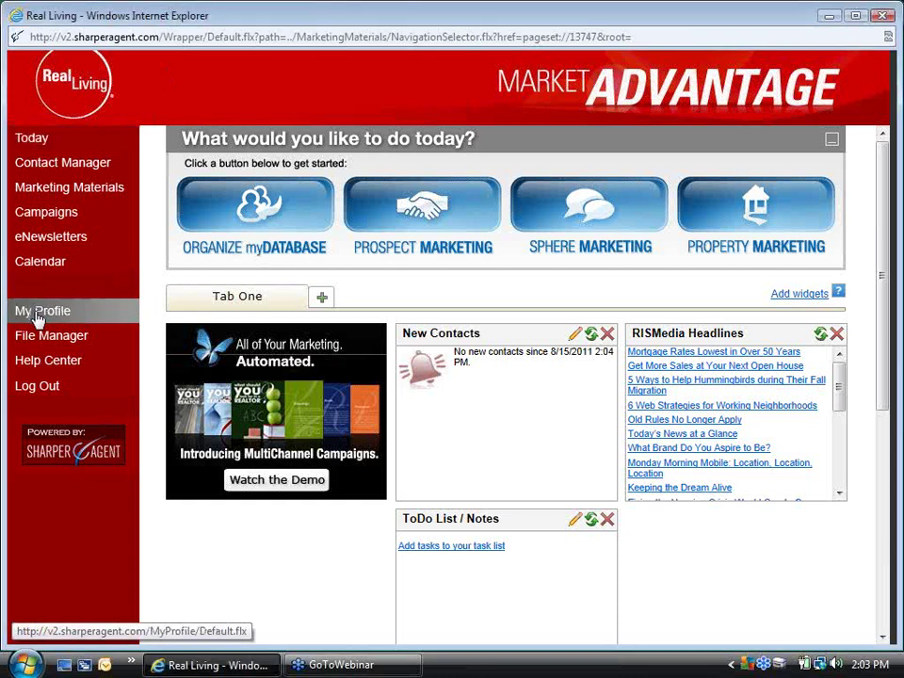
Go to My Profile in the left menu to view the agent's contact details, photos and bulk stamp
{"action": "left_click", "coordinate": [39, 318]}
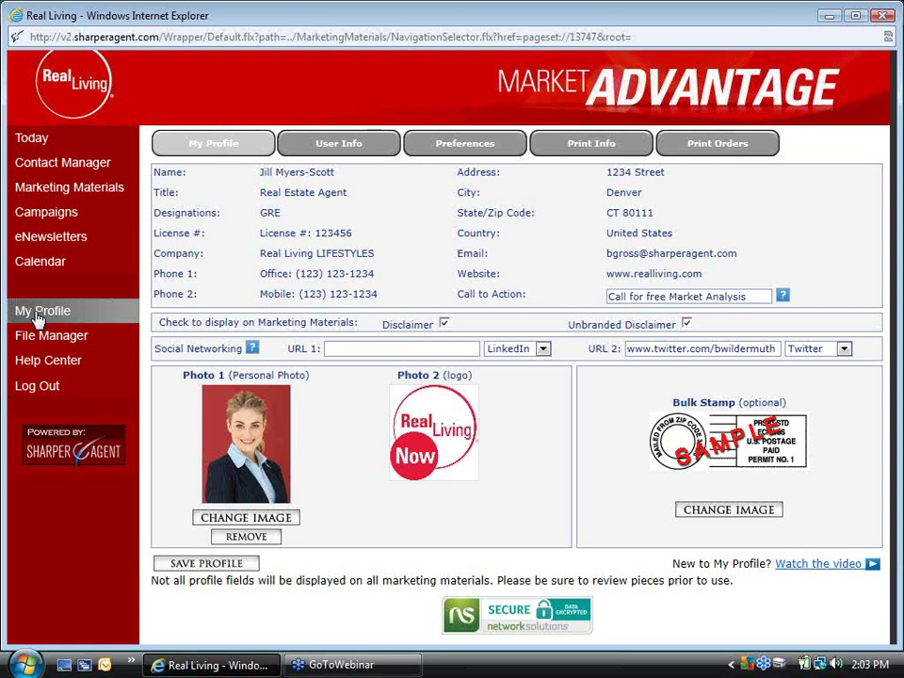
{"action": "left_click", "coordinate": [37, 314]}
Save the profile, acknowledge the Profile Saved message, and go to Marketing Materials
{"action": "left_click", "coordinate": [194, 568]}
{"action": "left_click", "coordinate": [507, 405]}
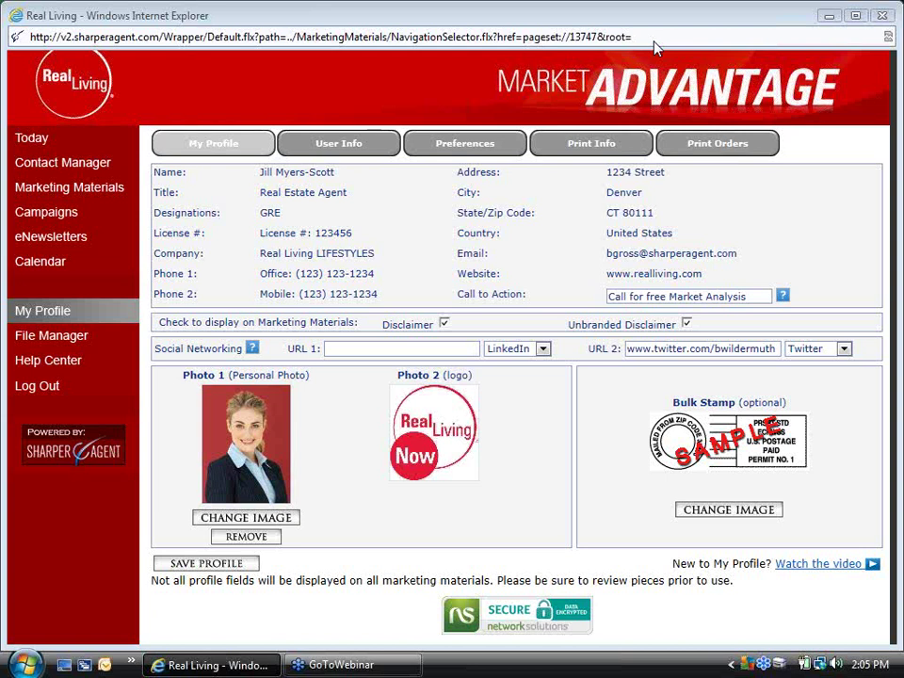
{"action": "left_click", "coordinate": [112, 191]}
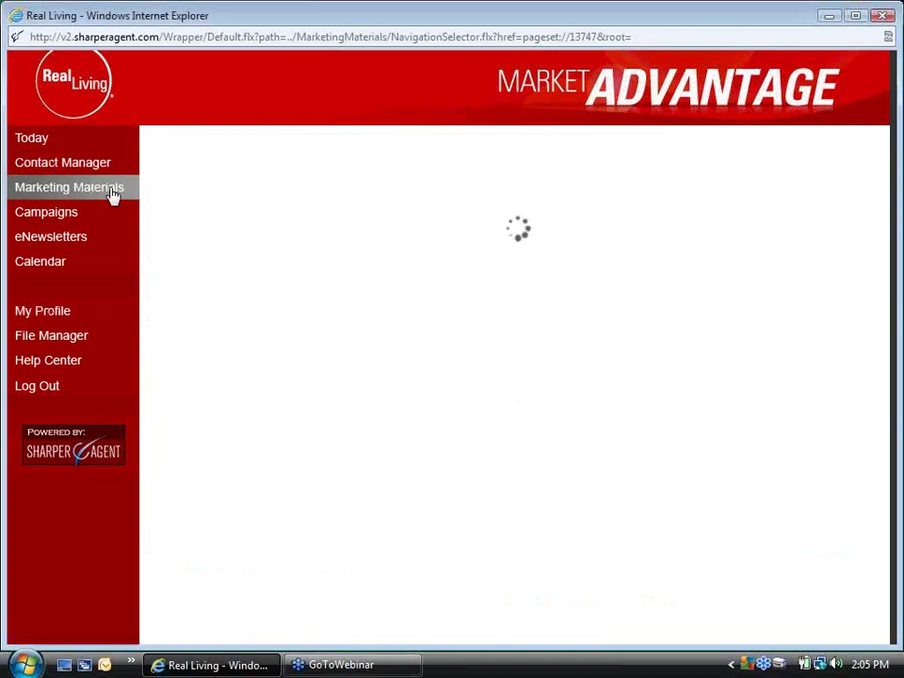
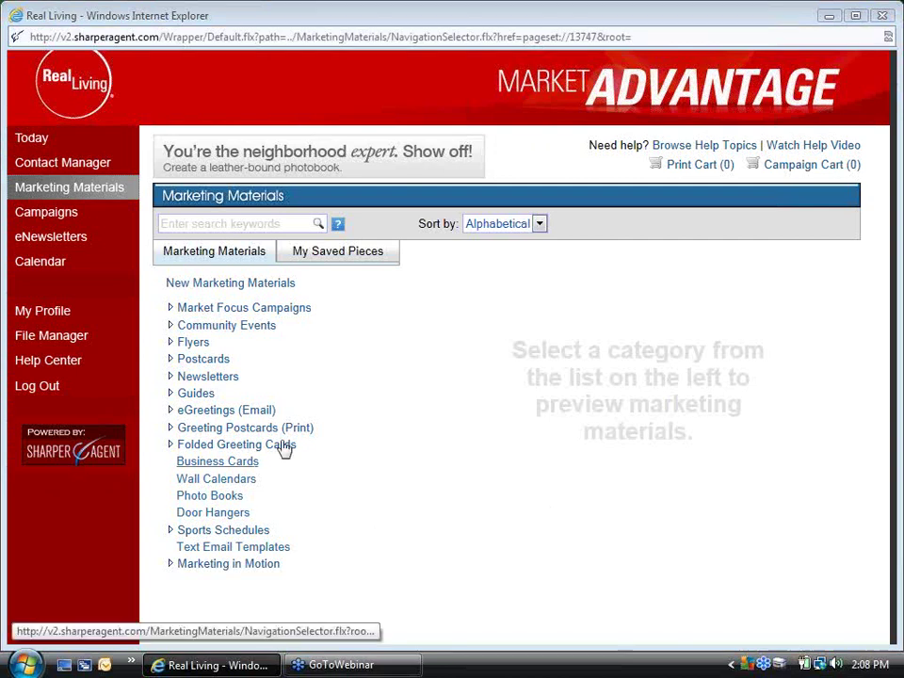
Open the I Appreciate Introductions card from eGreetings (Email) > Real Estate Cards > Referrals in the editor
{"action": "left_click", "coordinate": [213, 420]}
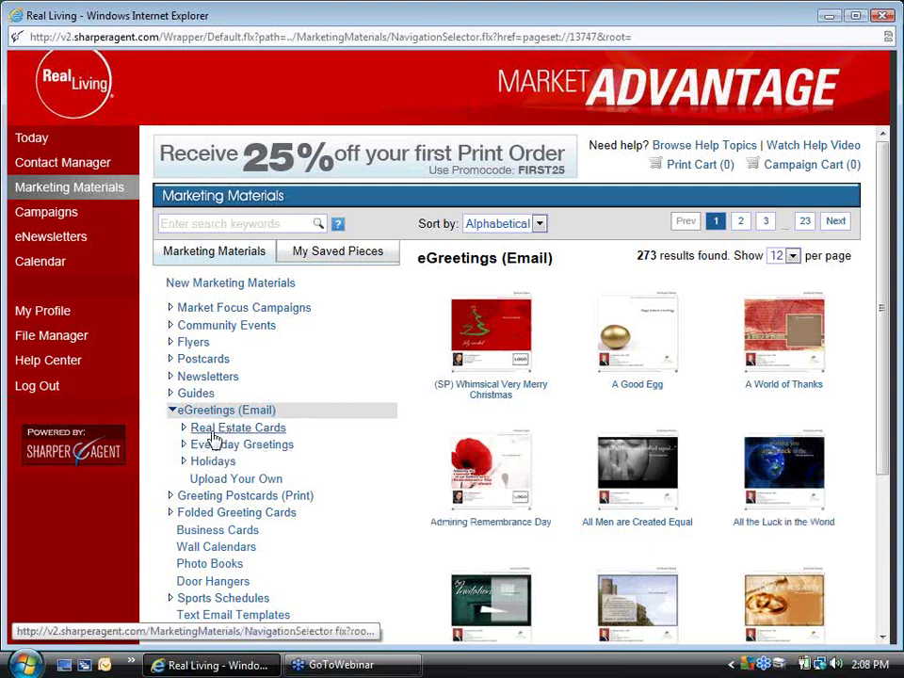
{"action": "left_click", "coordinate": [212, 437]}
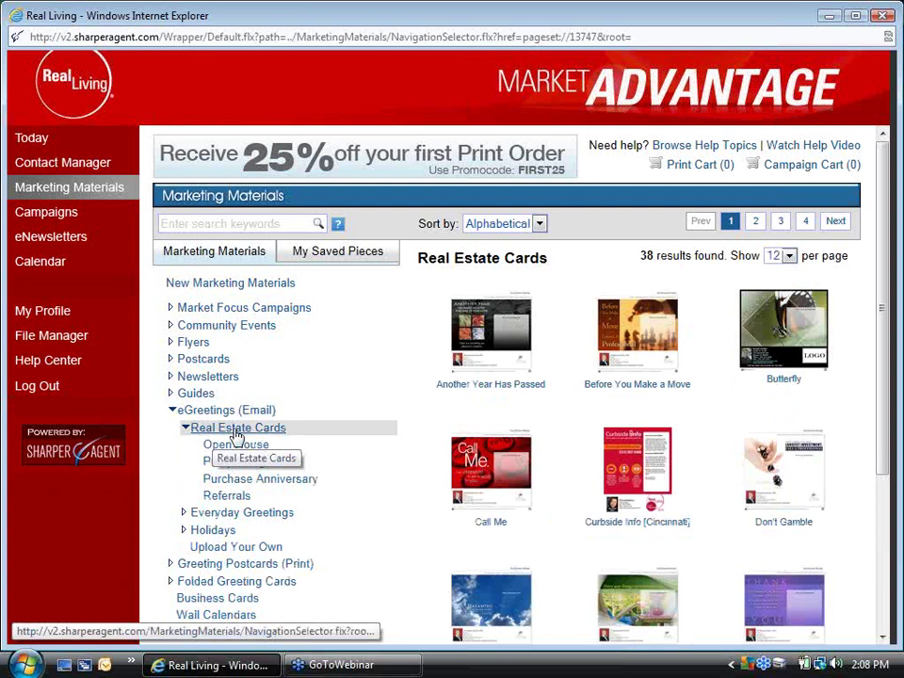
{"action": "left_click", "coordinate": [229, 499]}
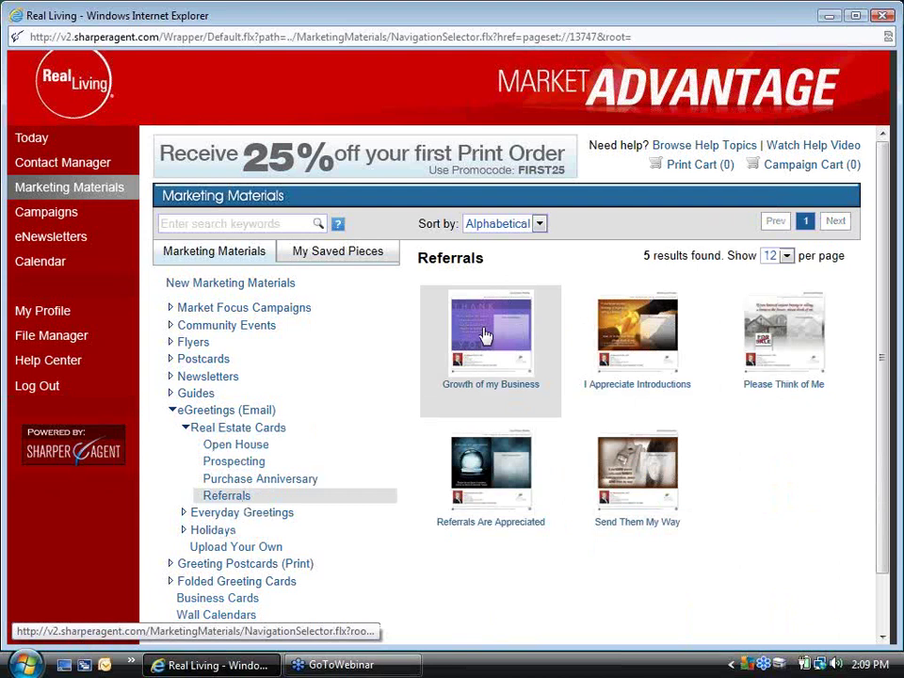
{"action": "left_click", "coordinate": [611, 327]}
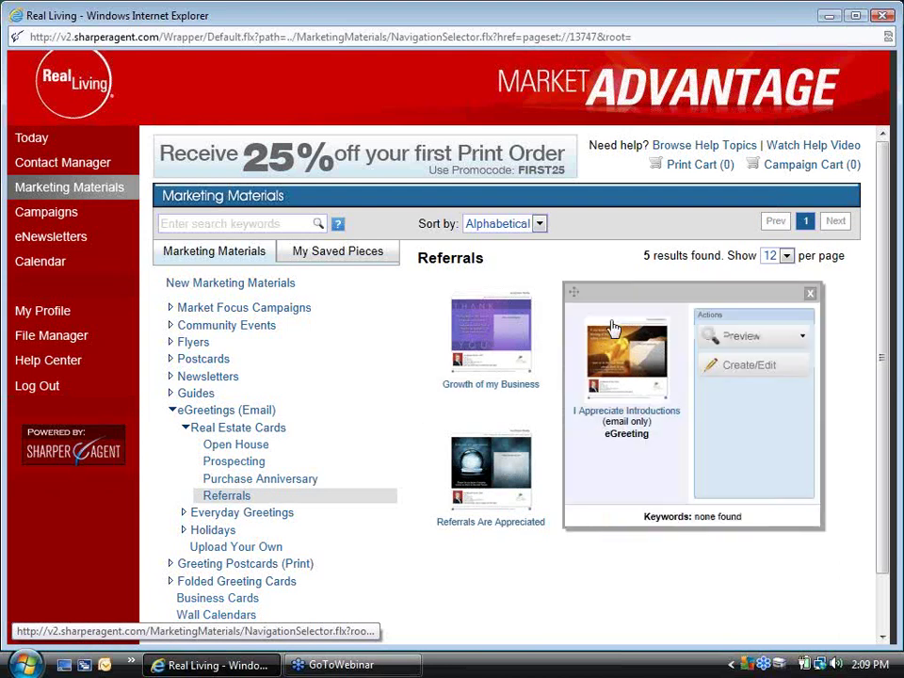
{"action": "left_click", "coordinate": [728, 372]}
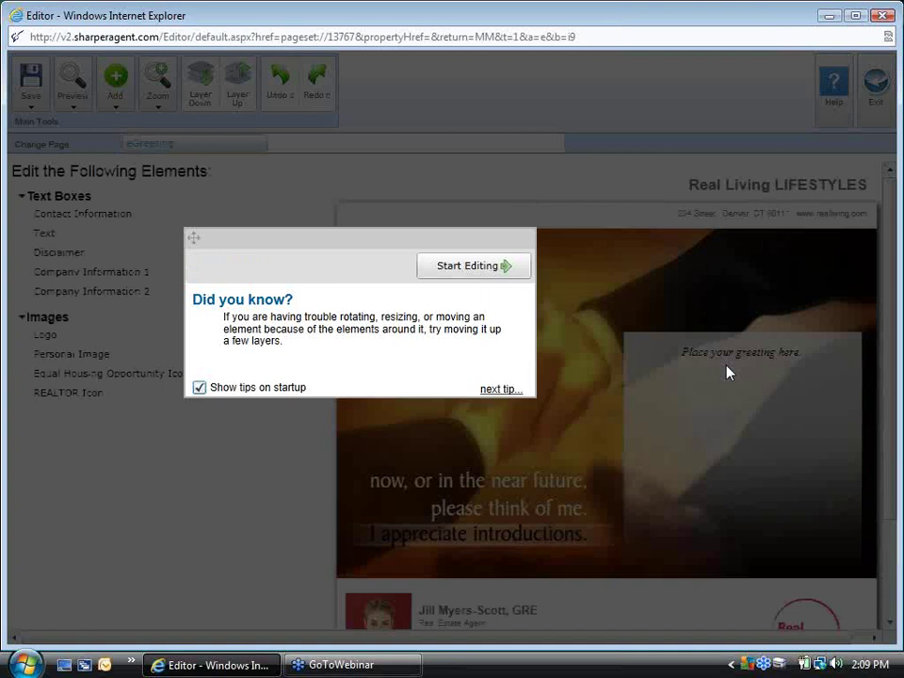
Dismiss the Did you know? tip and scroll down the I Appreciate Introductions card
{"action": "left_click", "coordinate": [463, 270]}
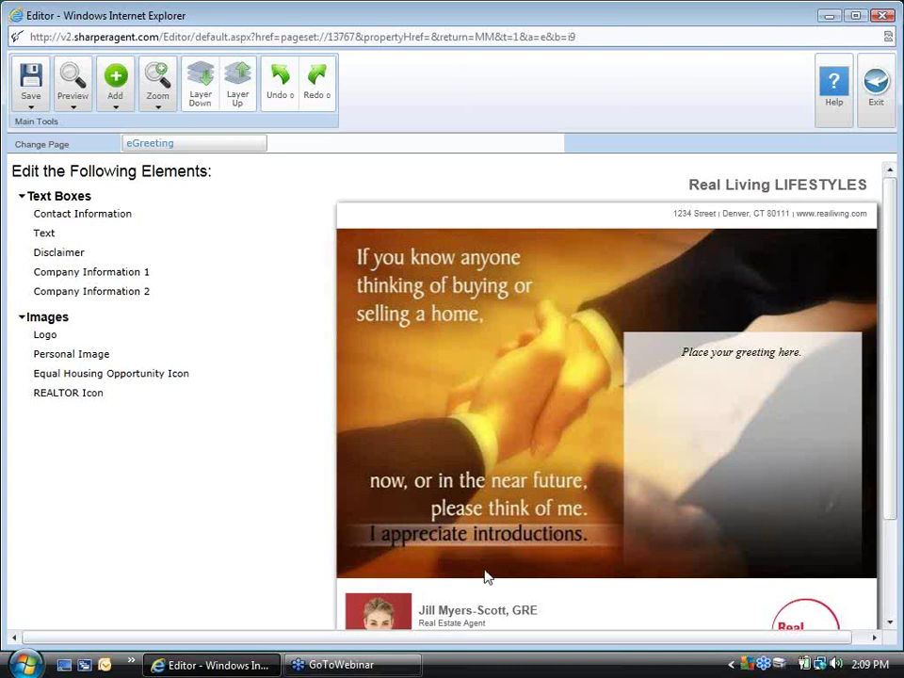
{"action": "left_click", "coordinate": [890, 622]}
{"action": "left_click", "coordinate": [890, 624]}
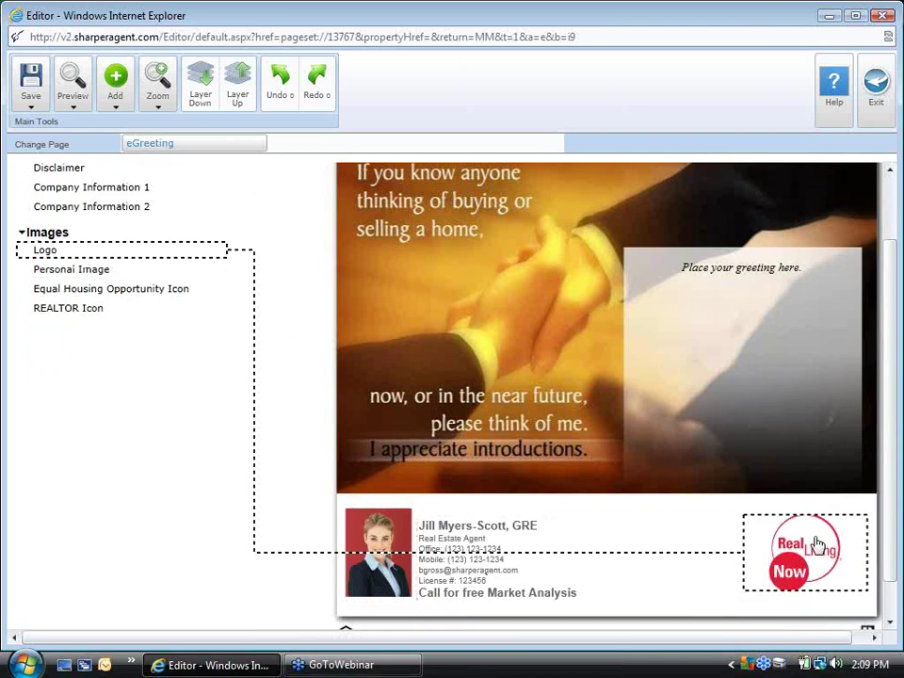
Replace the placeholder with 'My business depends on referrals- justlike yours.' and 'Let's see if we con work together!'
{"action": "left_click", "coordinate": [799, 273]}
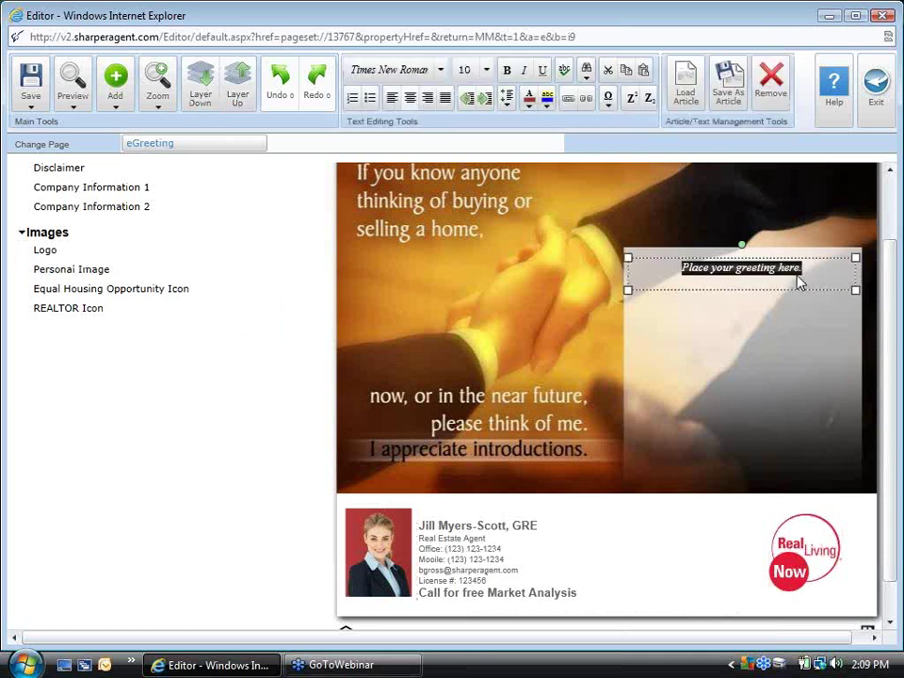
{"action": "key", "text": "Delete"}
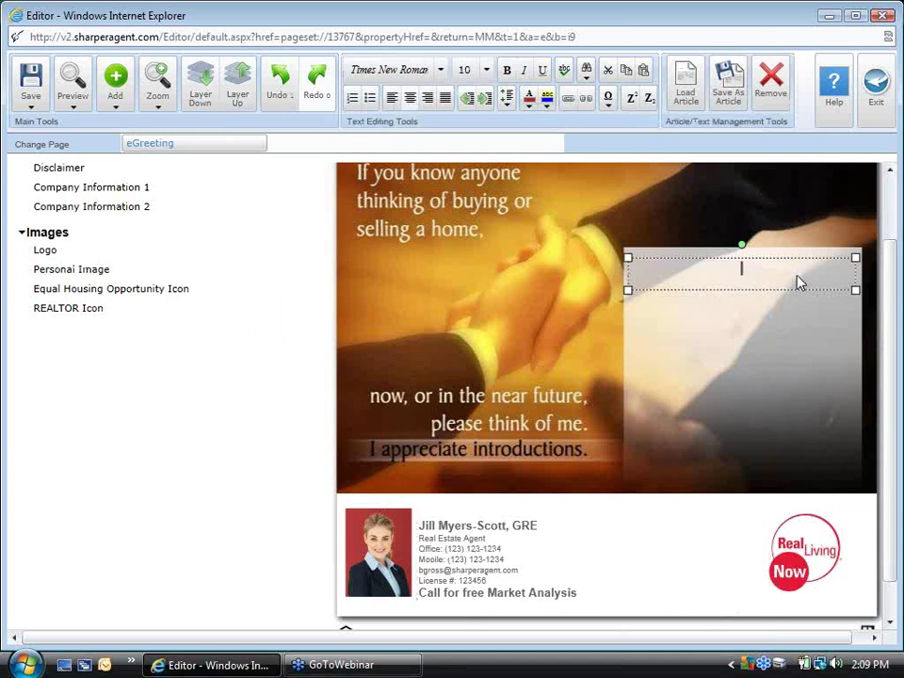
{"action": "type", "text": "My business de"}
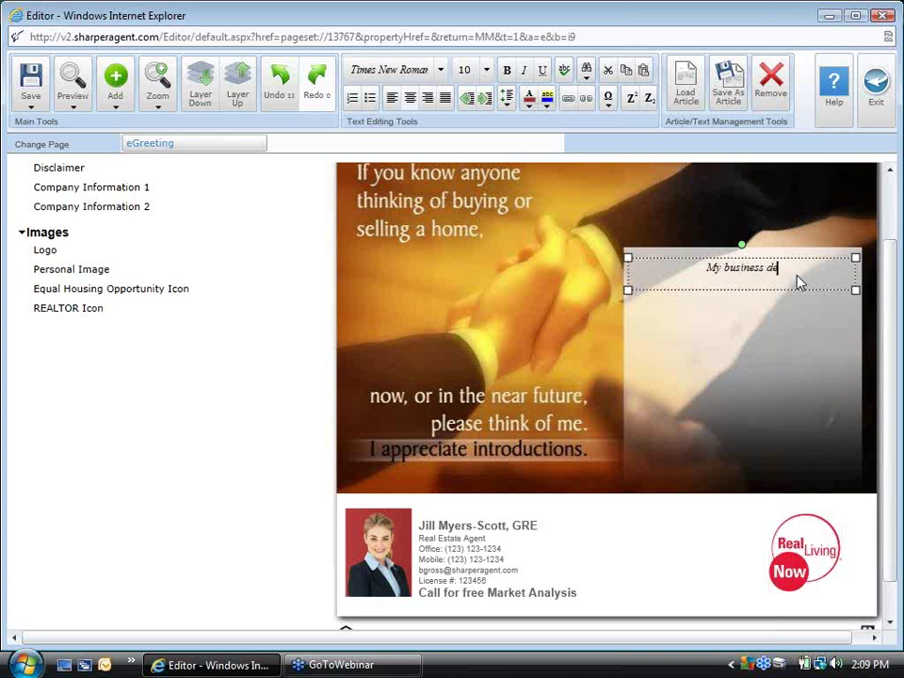
{"action": "type", "text": "pends on "}
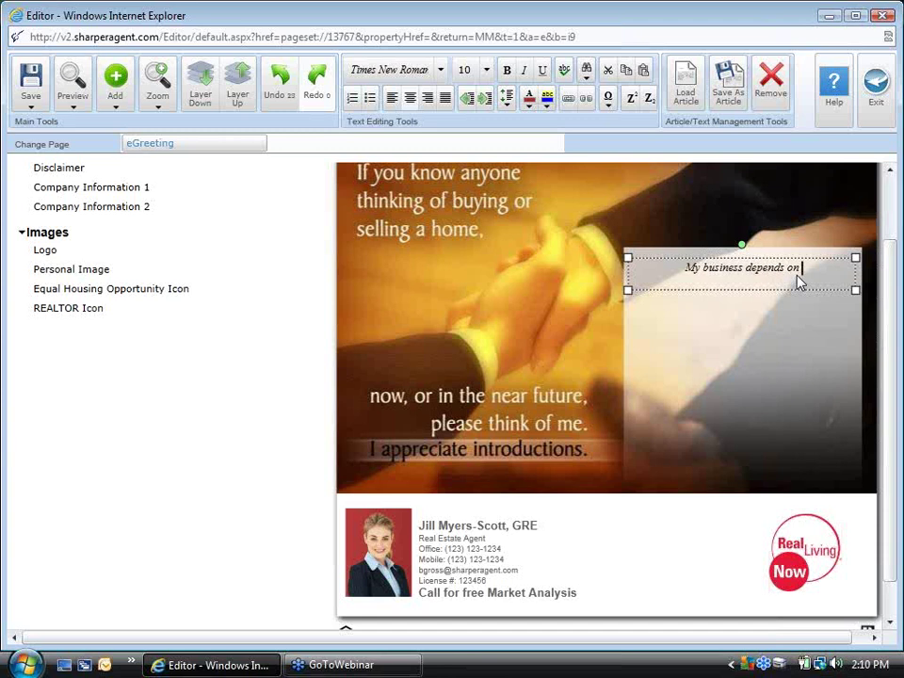
{"action": "type", "text": "referral"}
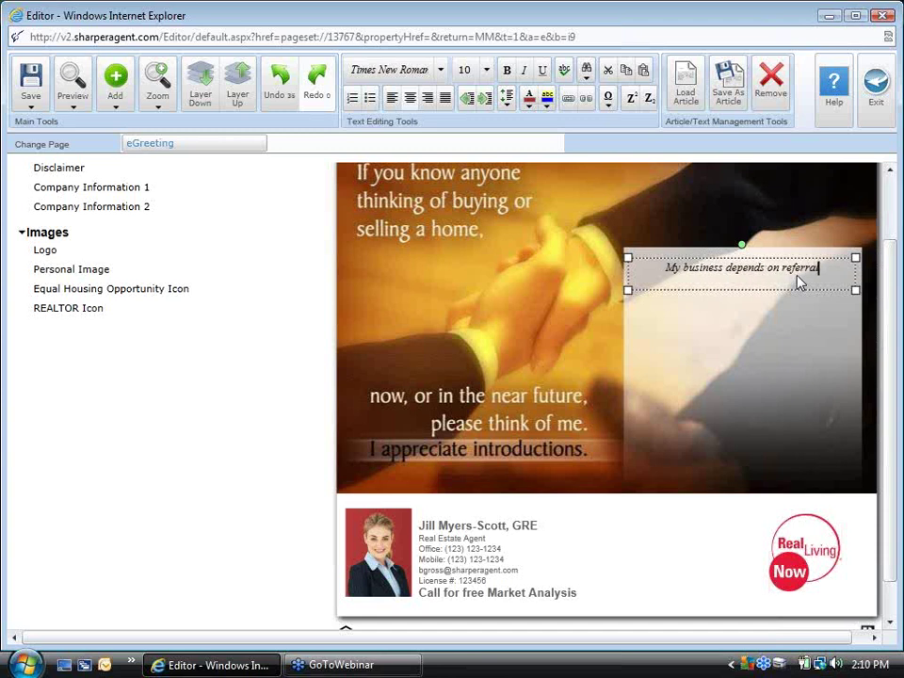
{"action": "type", "text": "s- just"}
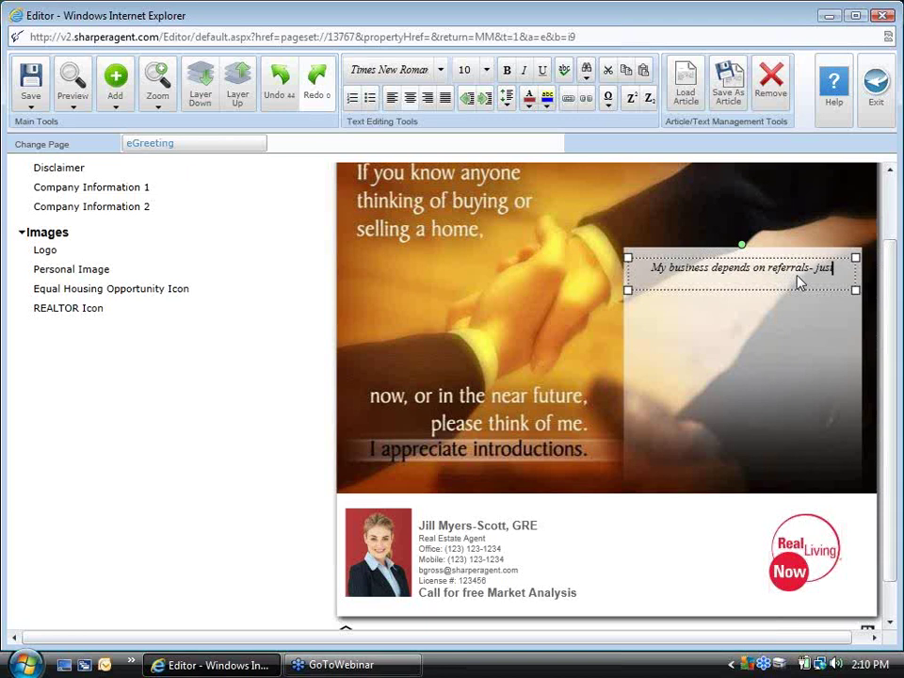
{"action": "type", "text": "like you"}
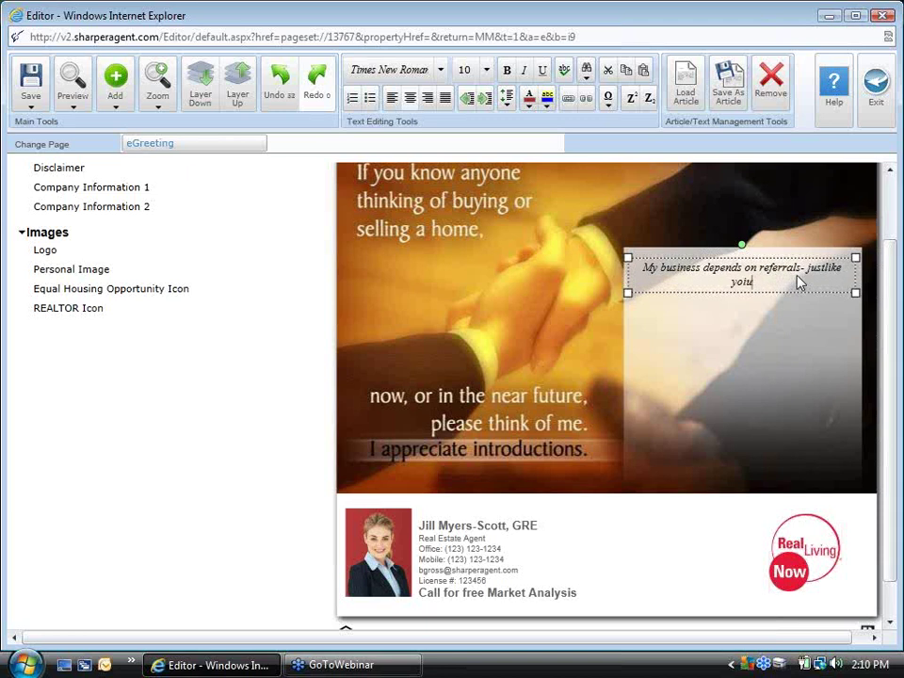
{"action": "type", "text": "rs."}
{"action": "key", "text": "Return"}
{"action": "type", "text": "L"}
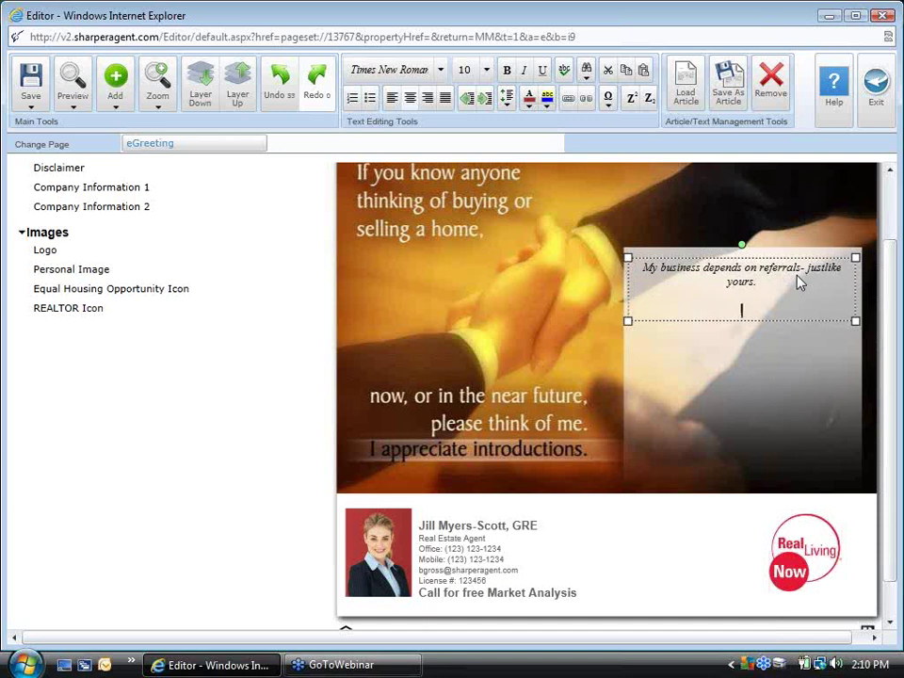
{"action": "type", "text": "et's see "}
{"action": "type", "text": "if we co"}
{"action": "type", "text": "n work"}
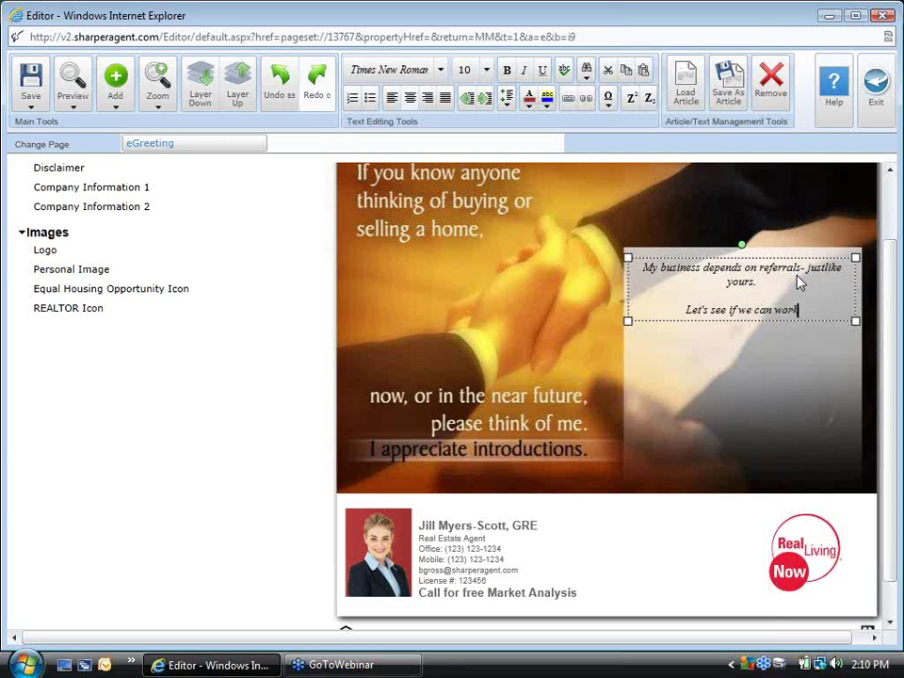
{"action": "type", "text": " together!"}
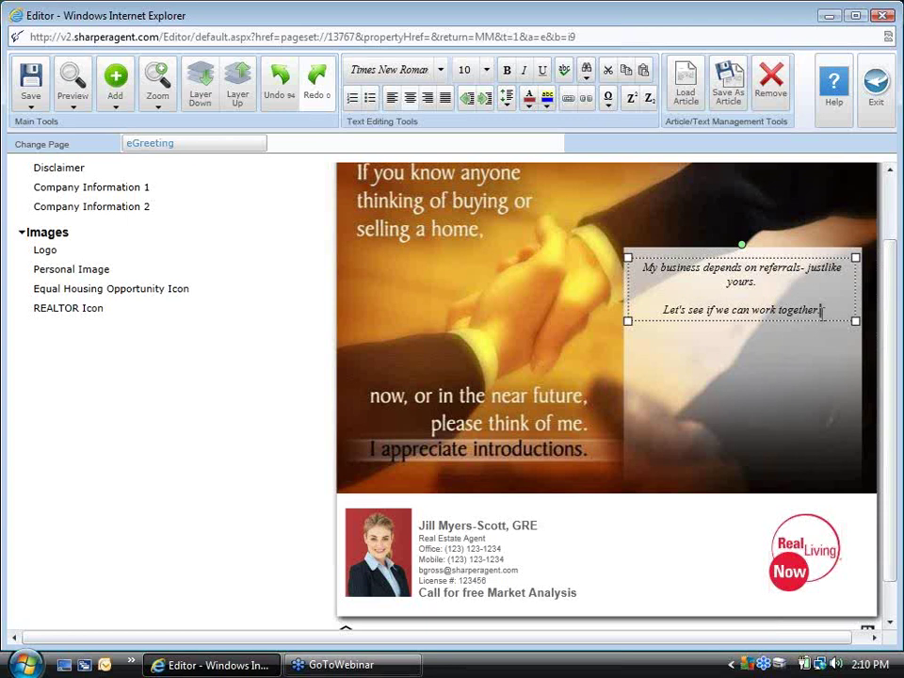
{"action": "left_click_drag", "start_coordinate": [821, 310], "coordinate": [627, 266]}
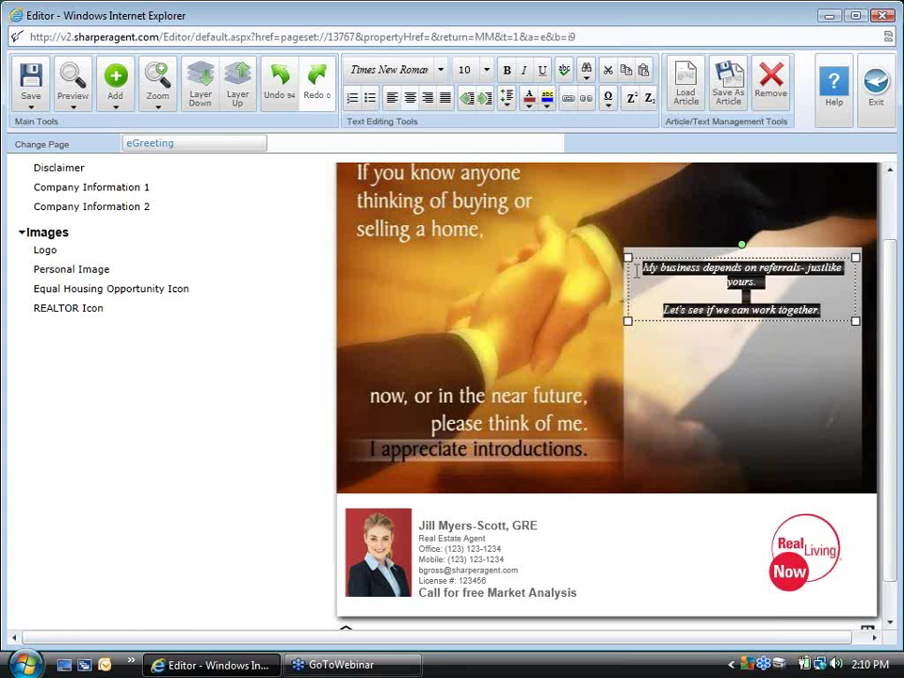
Format the greeting text as 20 pt Futura - Light
{"action": "left_click", "coordinate": [488, 70]}
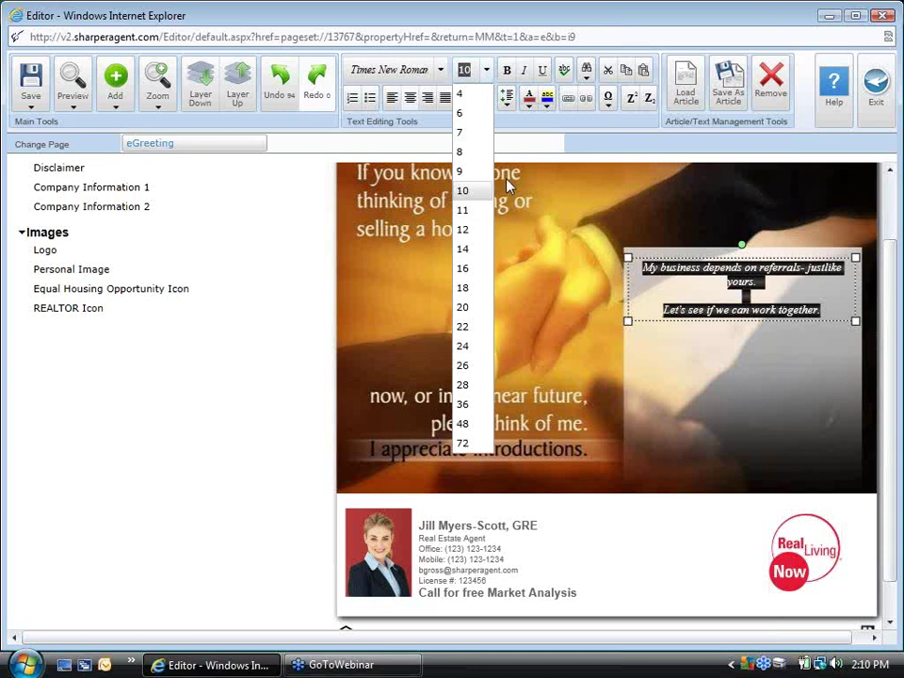
{"action": "left_click", "coordinate": [475, 309]}
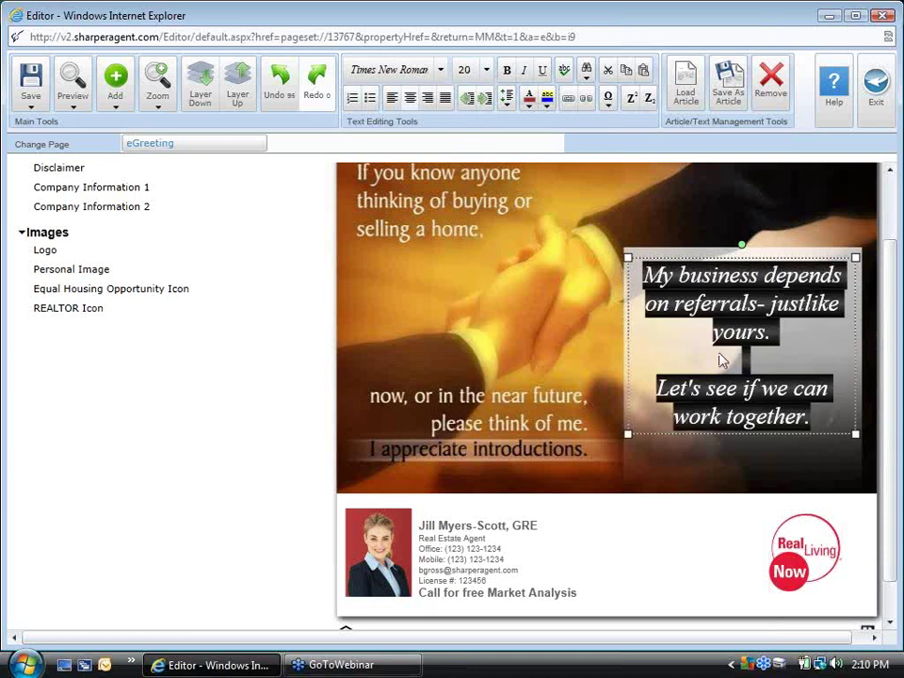
{"action": "left_click", "coordinate": [440, 70]}
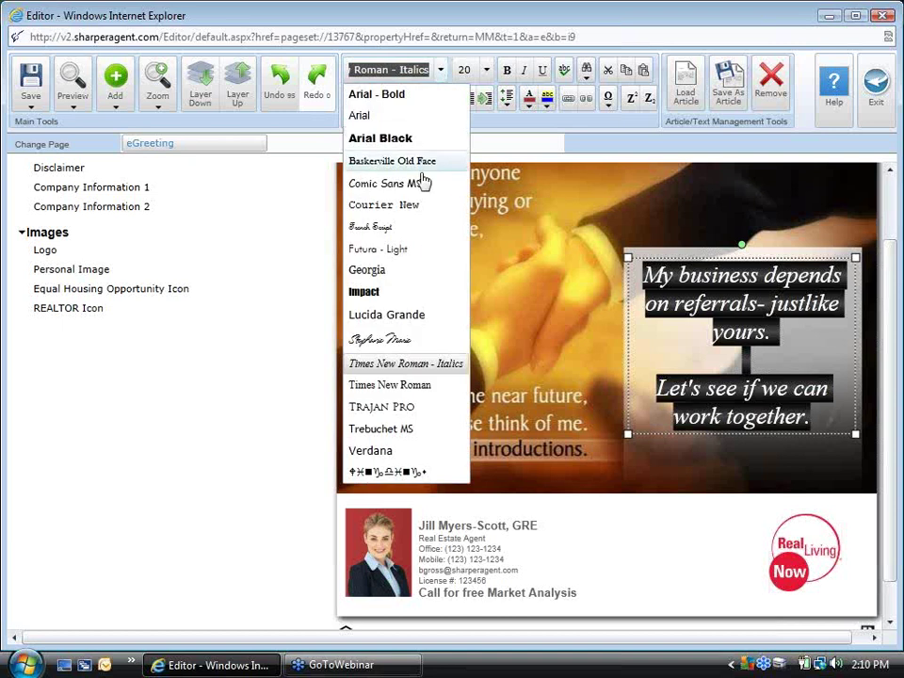
{"action": "left_click", "coordinate": [410, 206]}
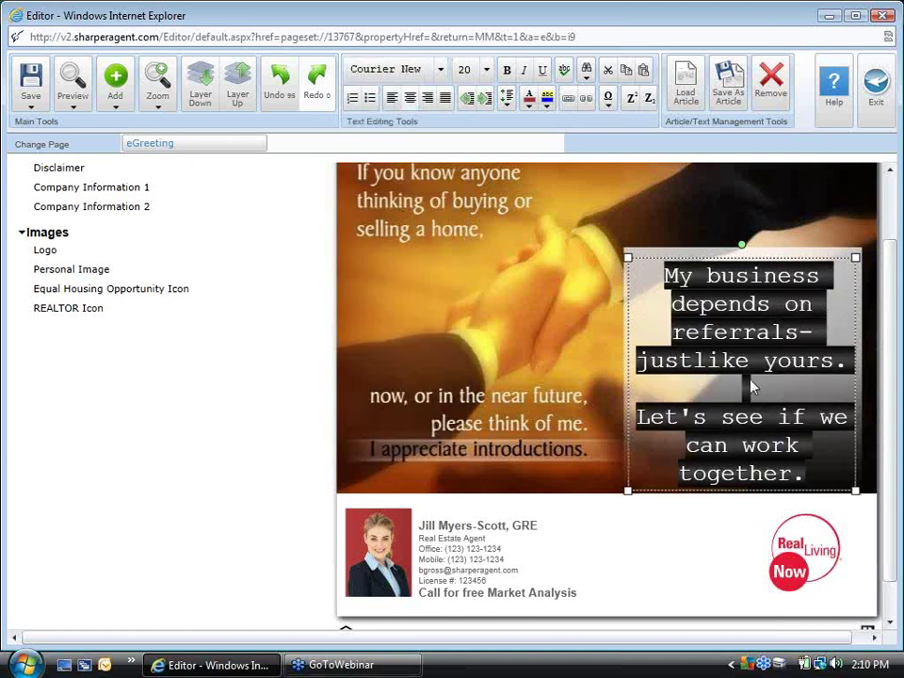
{"action": "left_click", "coordinate": [440, 71]}
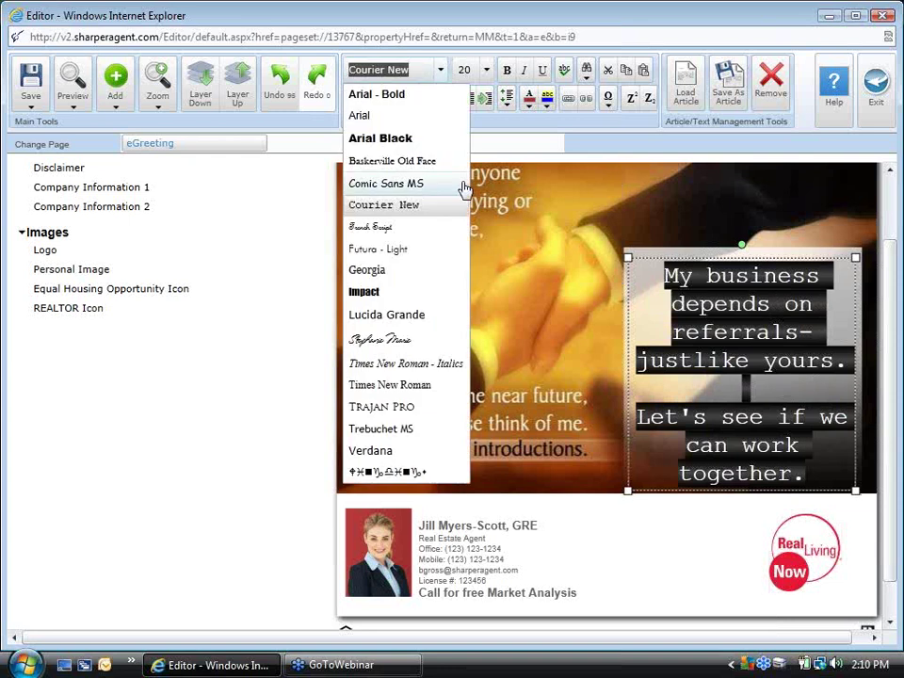
{"action": "left_click", "coordinate": [402, 250]}
{"action": "left_click", "coordinate": [612, 224]}
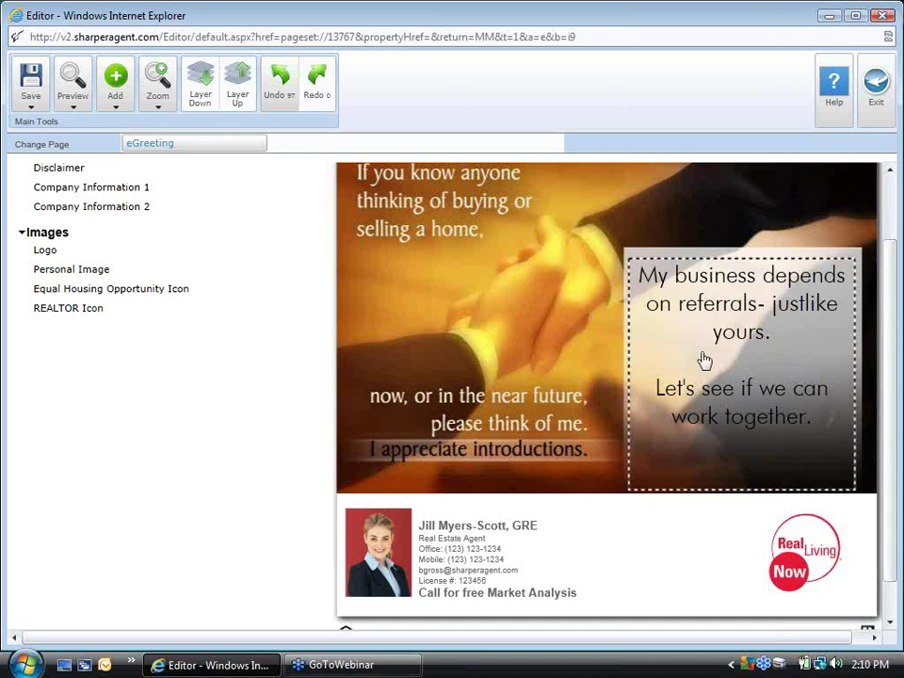
{"action": "left_click", "coordinate": [805, 314]}
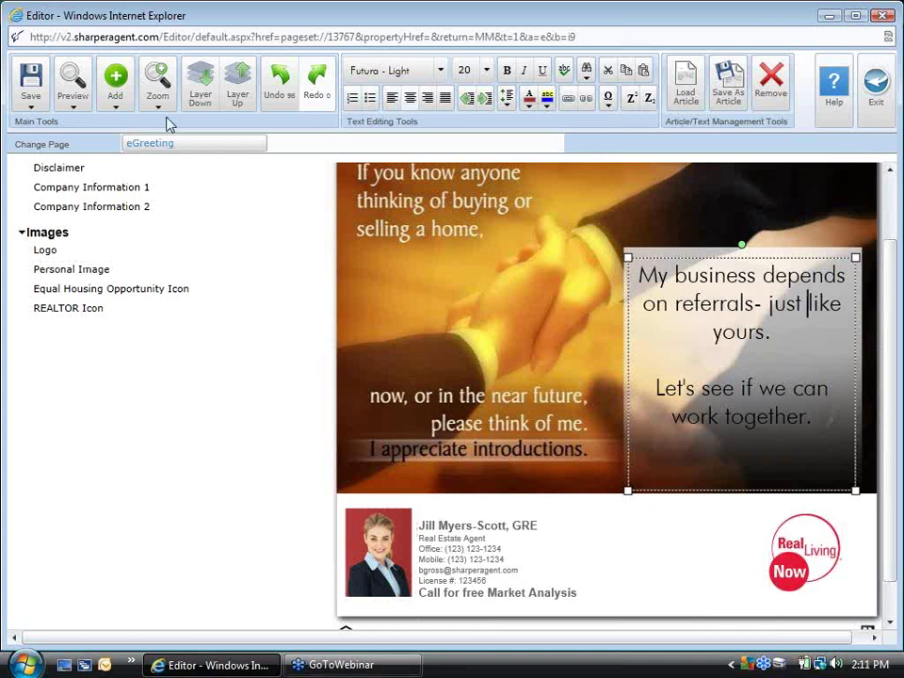
Save the card as ReferralDC and exit the editor
{"action": "left_click", "coordinate": [31, 93]}
{"action": "left_click", "coordinate": [59, 141]}
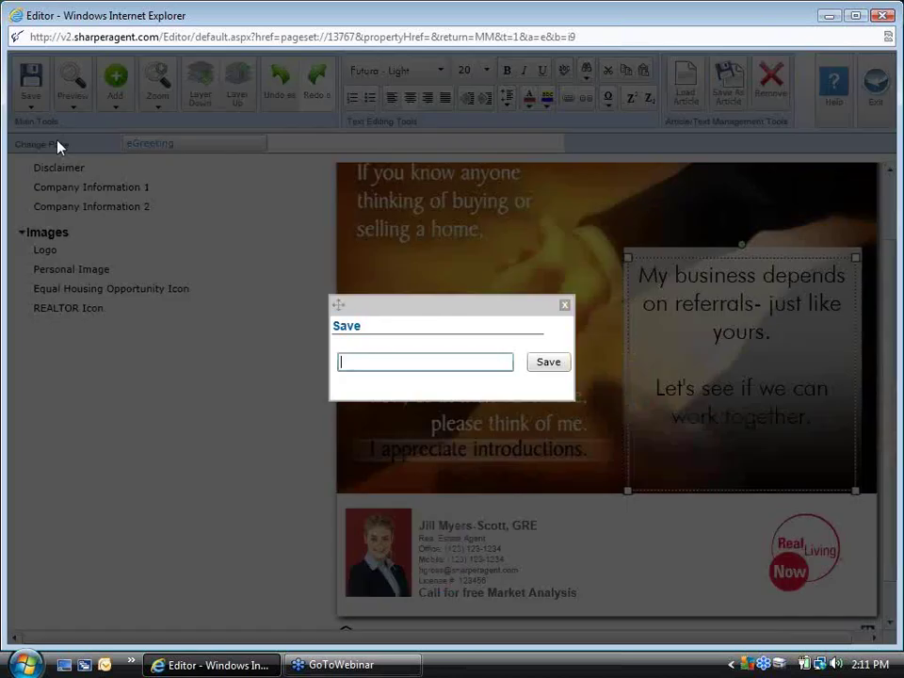
{"action": "type", "text": "ReferralDC"}
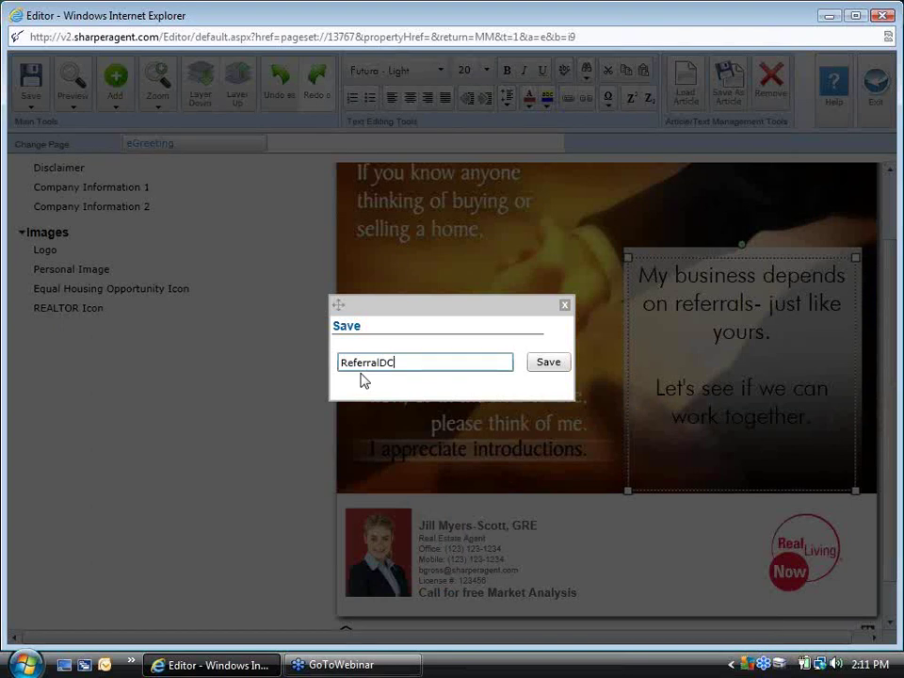
{"action": "left_click", "coordinate": [543, 369]}
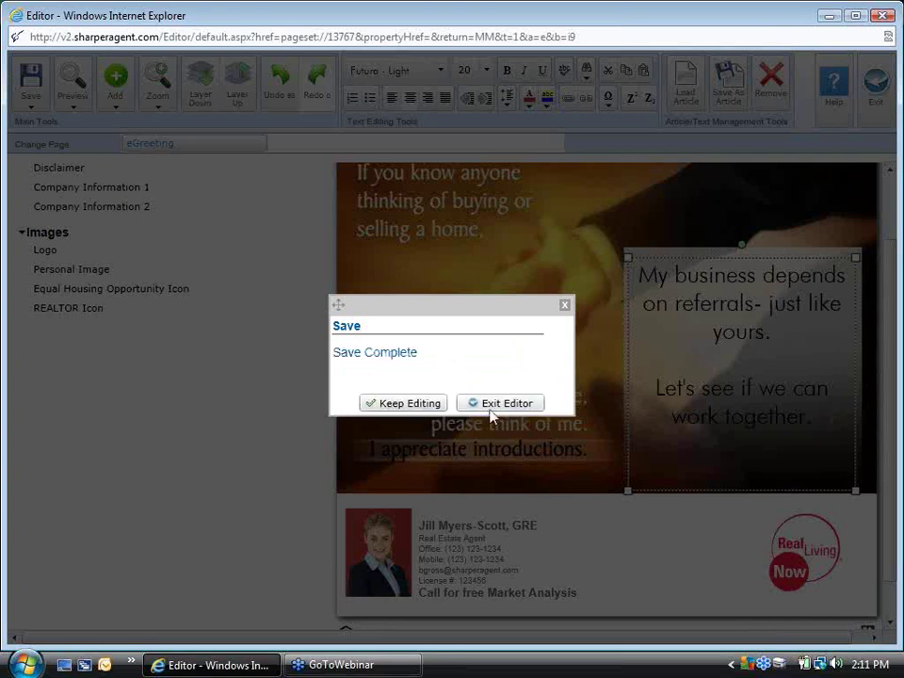
{"action": "left_click", "coordinate": [496, 403]}
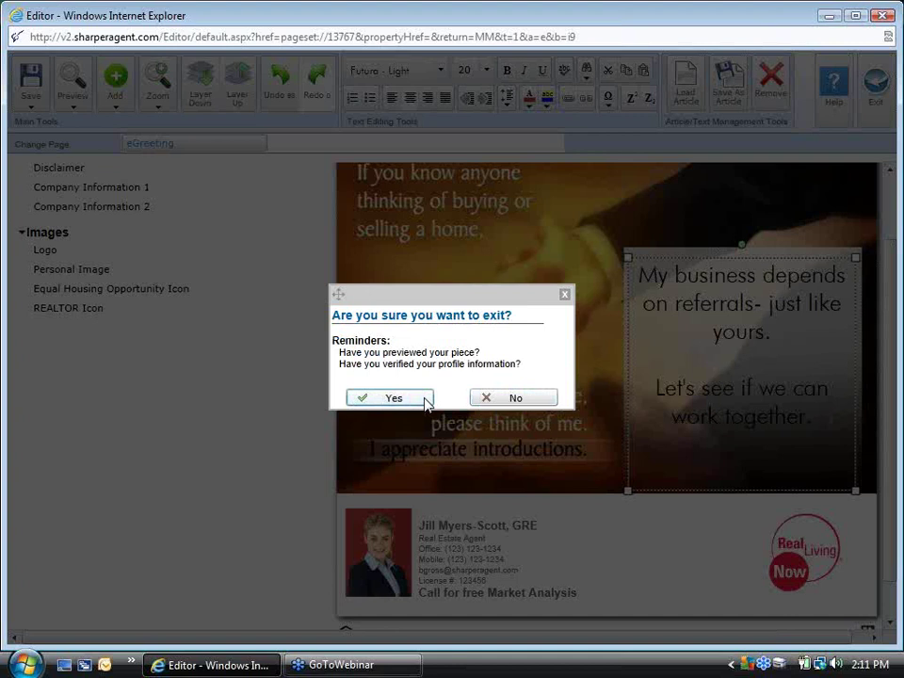
{"action": "left_click", "coordinate": [426, 398]}
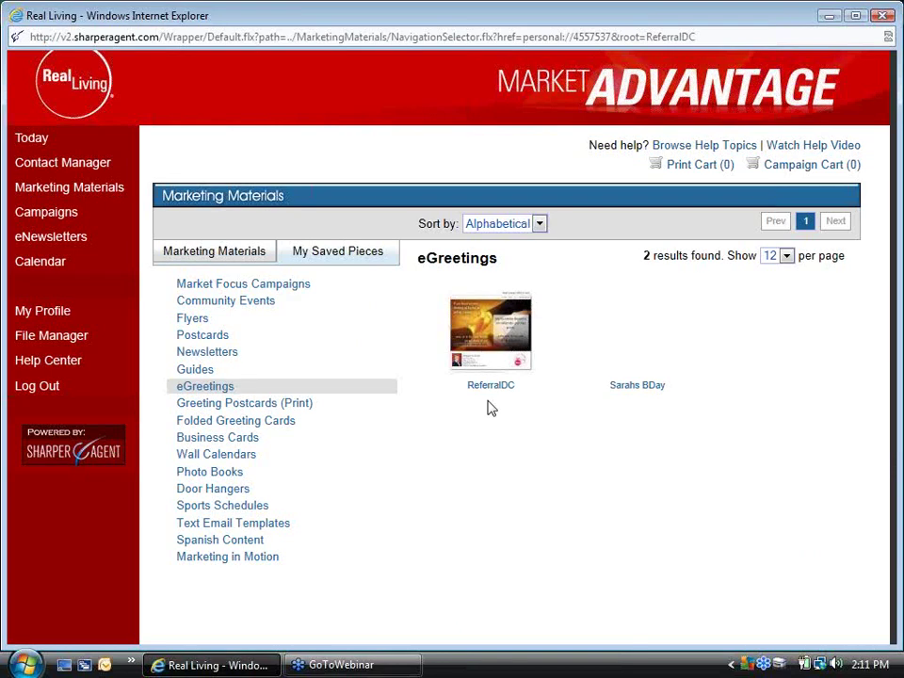
Start an email with the ReferralDC eGreeting and preview it
{"action": "left_click", "coordinate": [478, 353]}
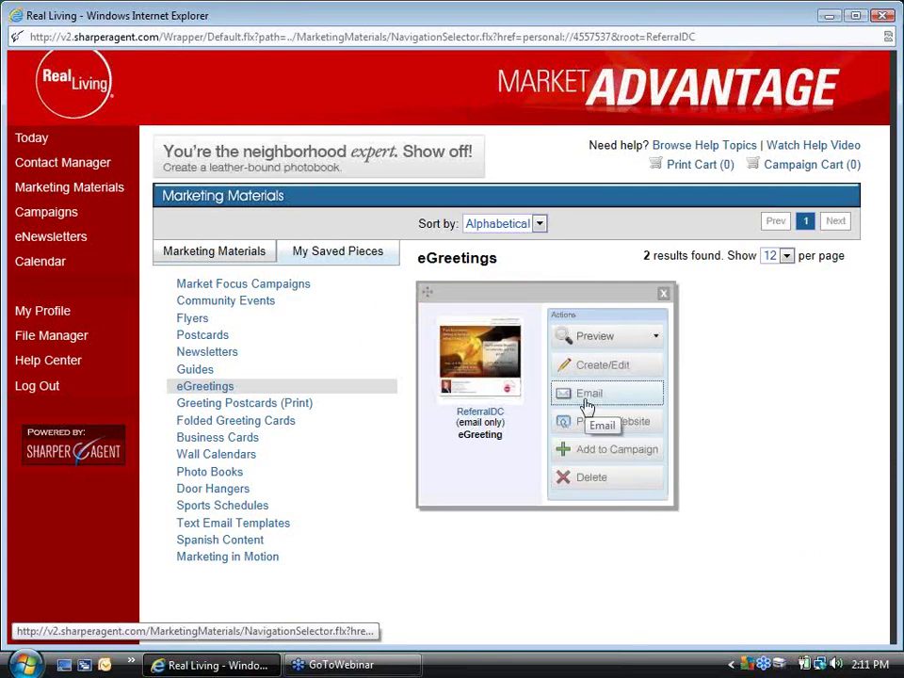
{"action": "left_click", "coordinate": [586, 403]}
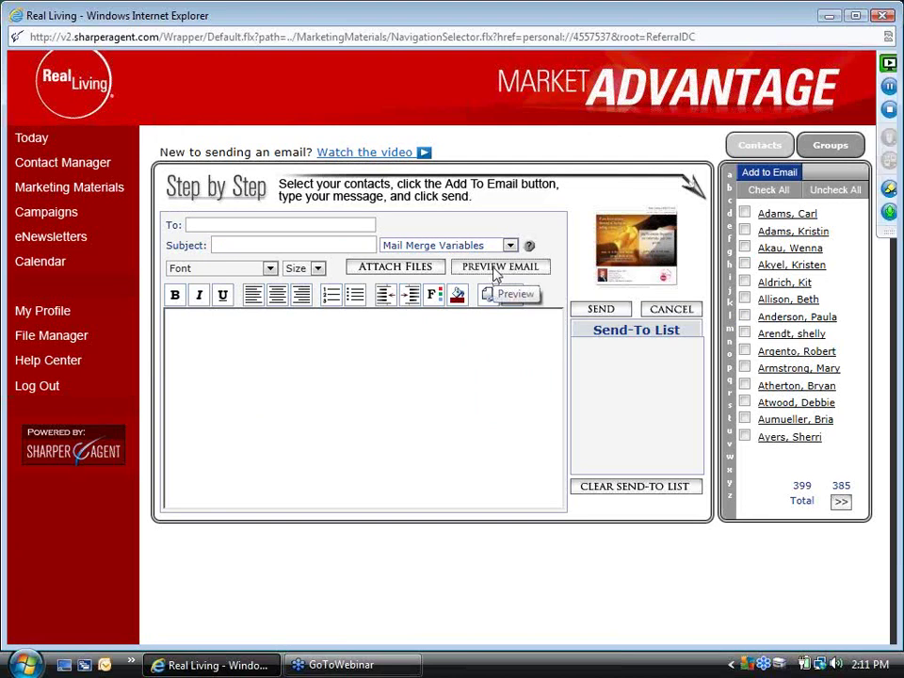
{"action": "left_click", "coordinate": [496, 269]}
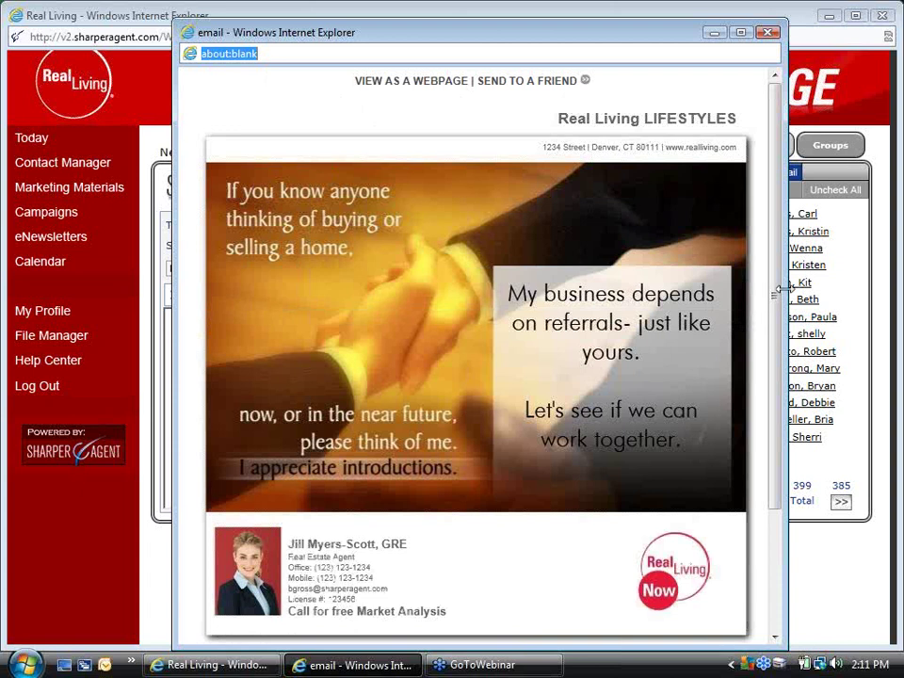
Scroll through the ReferralDC email preview, then close it
{"action": "left_click_drag", "start_coordinate": [777, 301], "coordinate": [780, 476]}
{"action": "left_click_drag", "start_coordinate": [777, 424], "coordinate": [771, 298]}
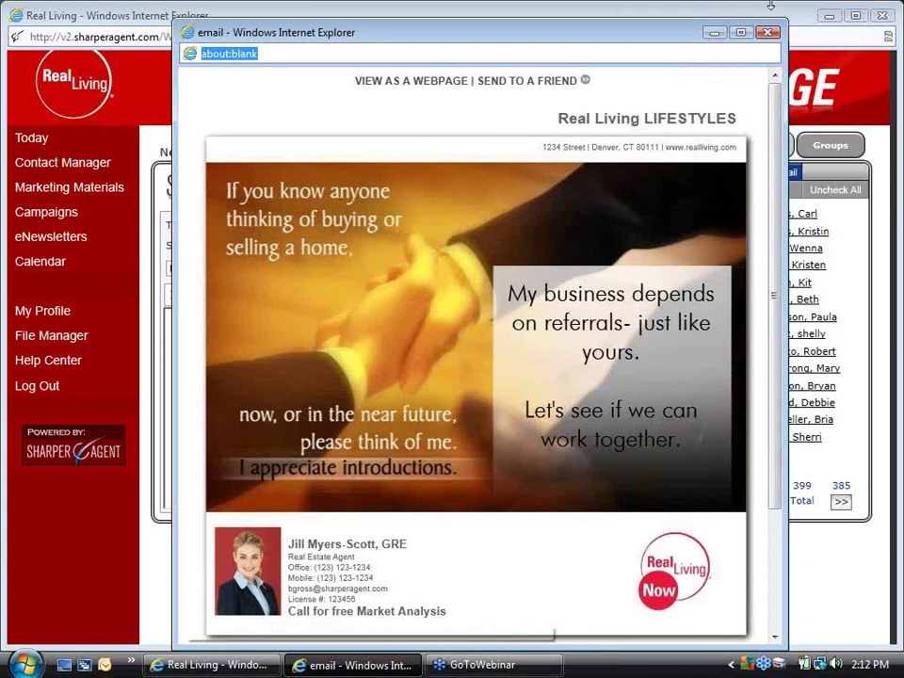
{"action": "left_click", "coordinate": [771, 34]}
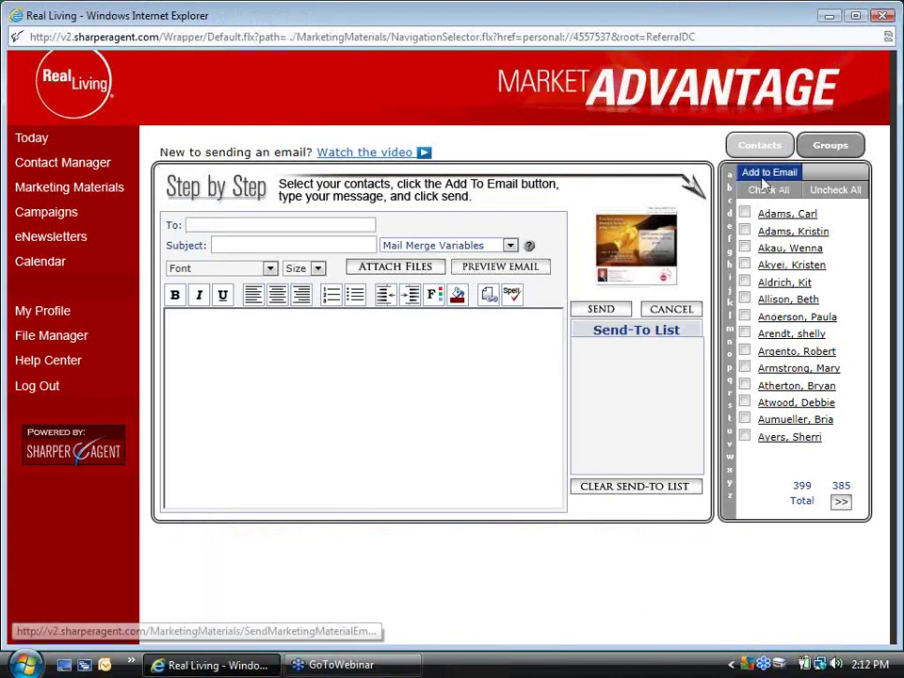
Go back to Marketing Materials from the left sidebar
{"action": "left_click", "coordinate": [72, 201]}
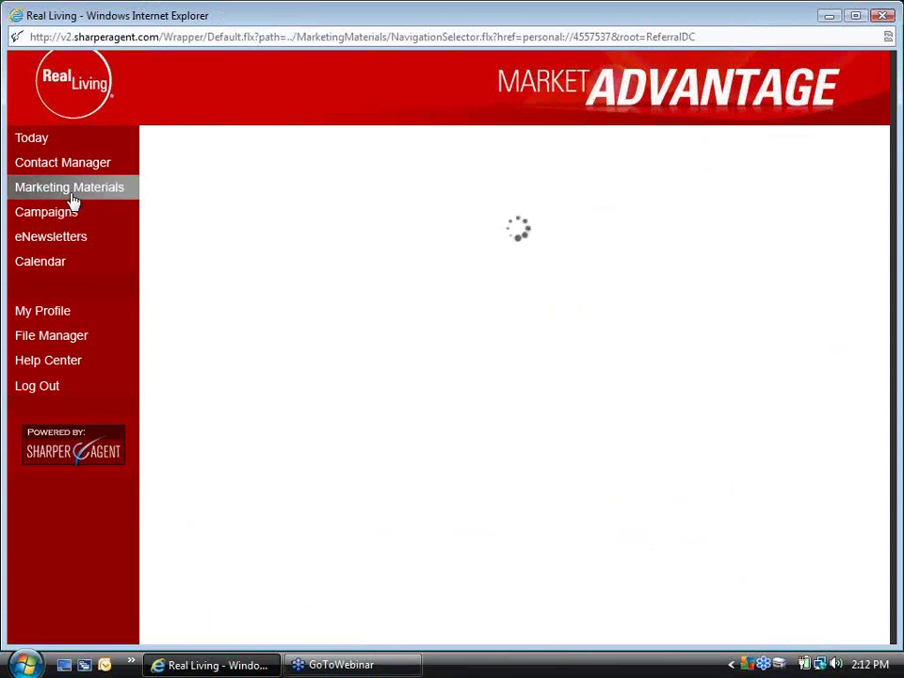
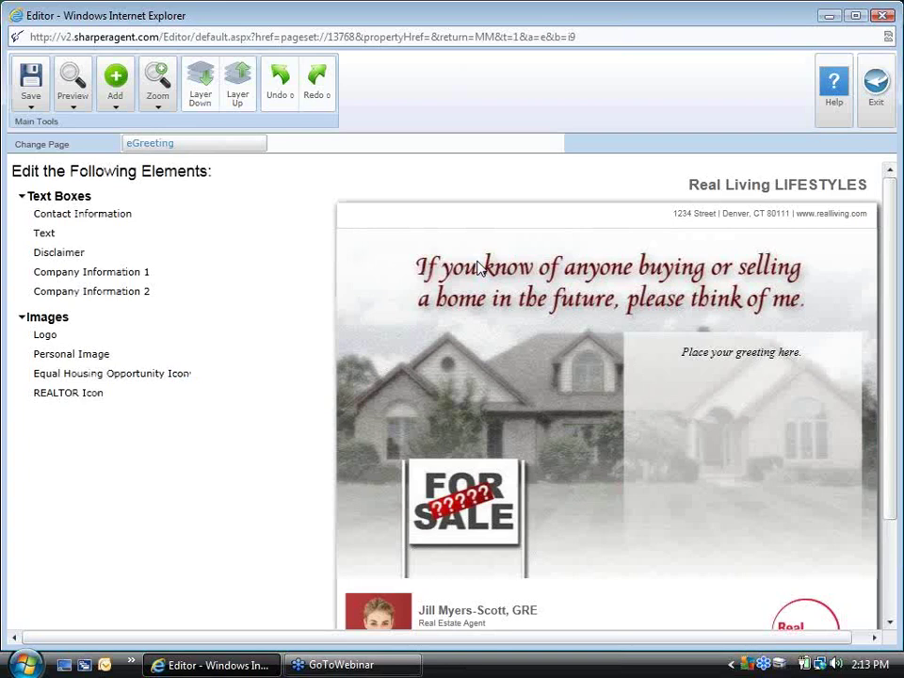
Type 'Greeting' in the greeting box, save the eGreeting as ReferralDC2, and exit the editor
{"action": "left_click", "coordinate": [805, 367]}
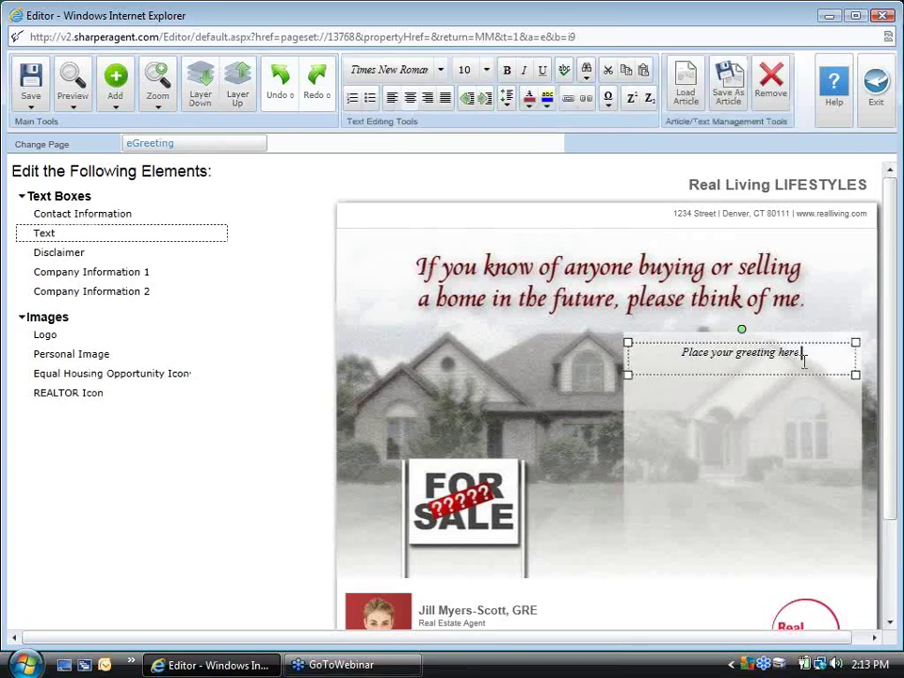
{"action": "type", "text": "Greeting"}
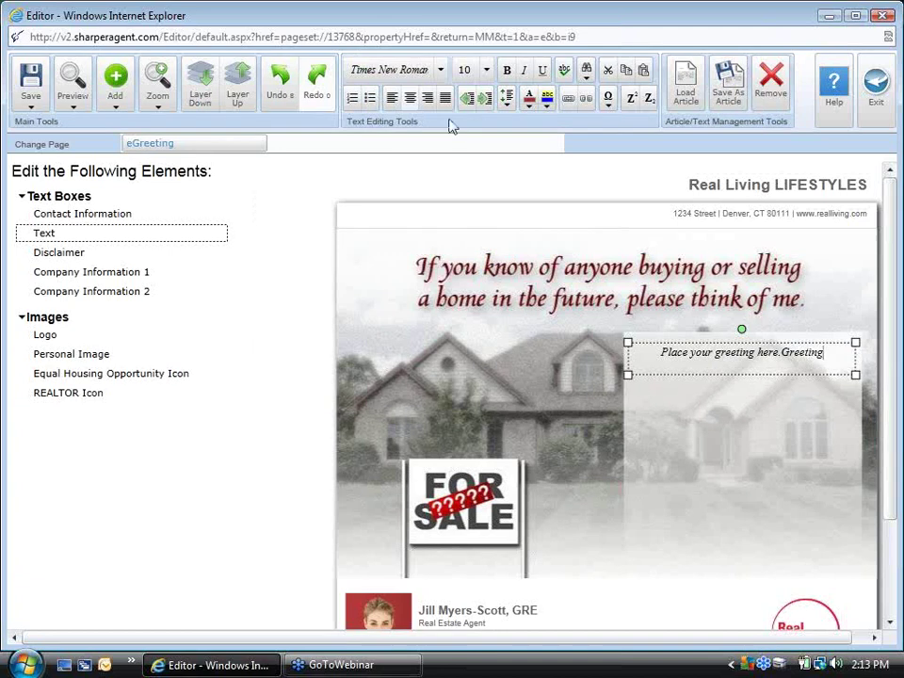
{"action": "left_click", "coordinate": [32, 91]}
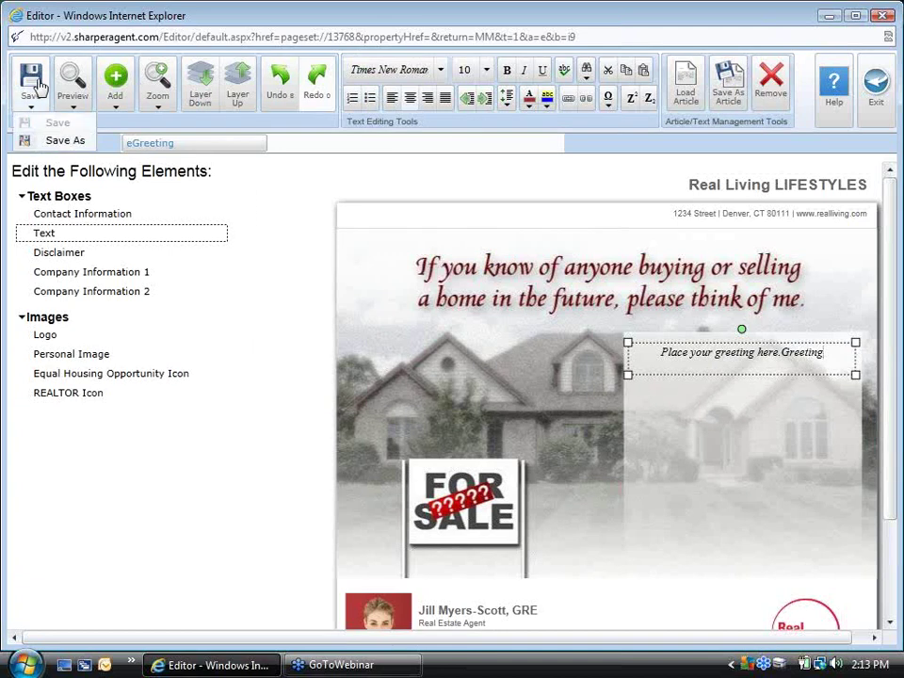
{"action": "left_click", "coordinate": [64, 141]}
{"action": "type", "text": "Re"}
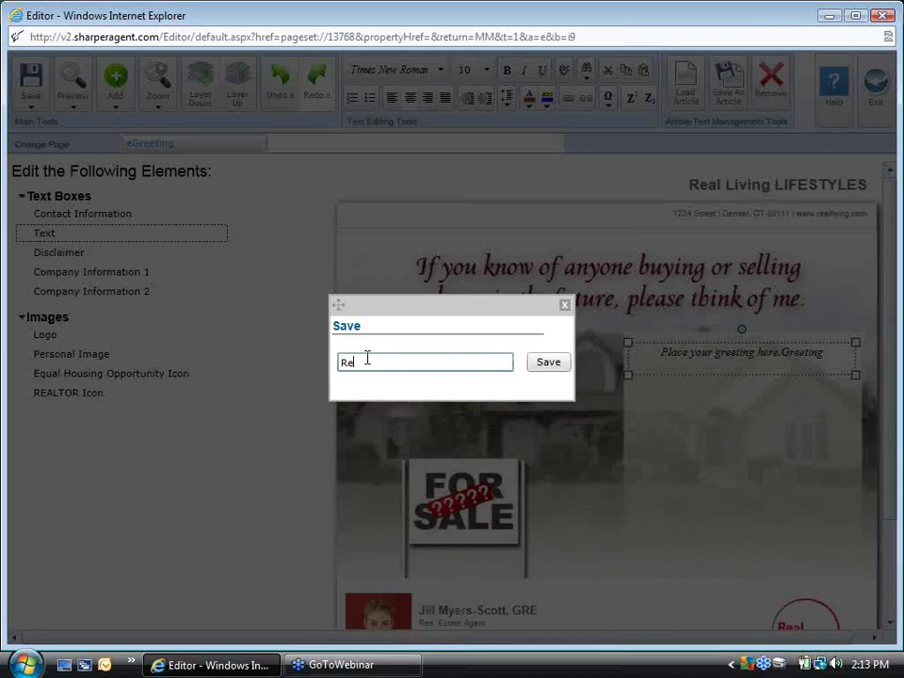
{"action": "type", "text": "ferralDC2"}
{"action": "left_click", "coordinate": [541, 363]}
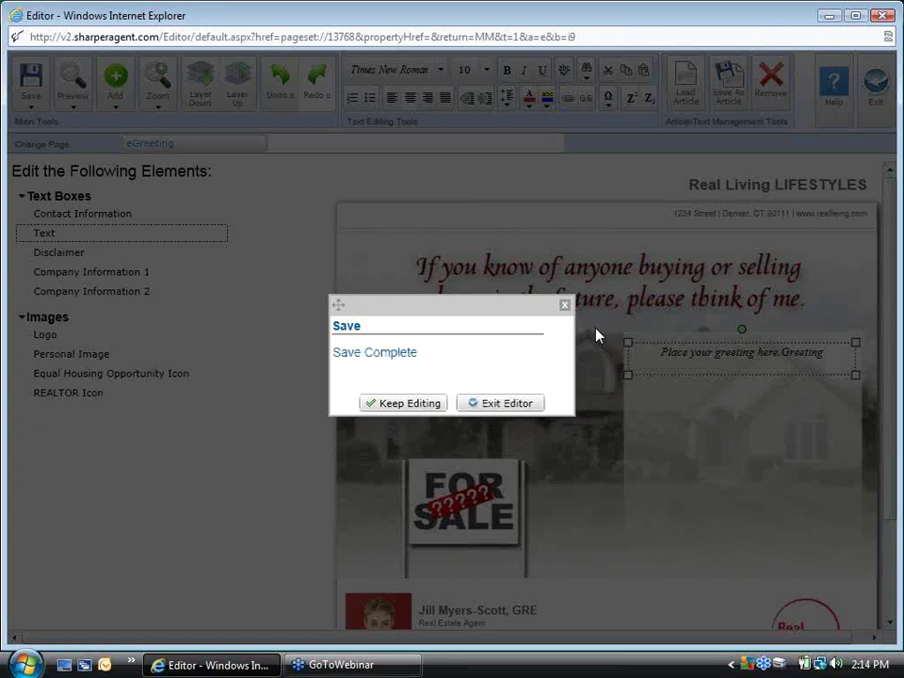
{"action": "left_click", "coordinate": [500, 404]}
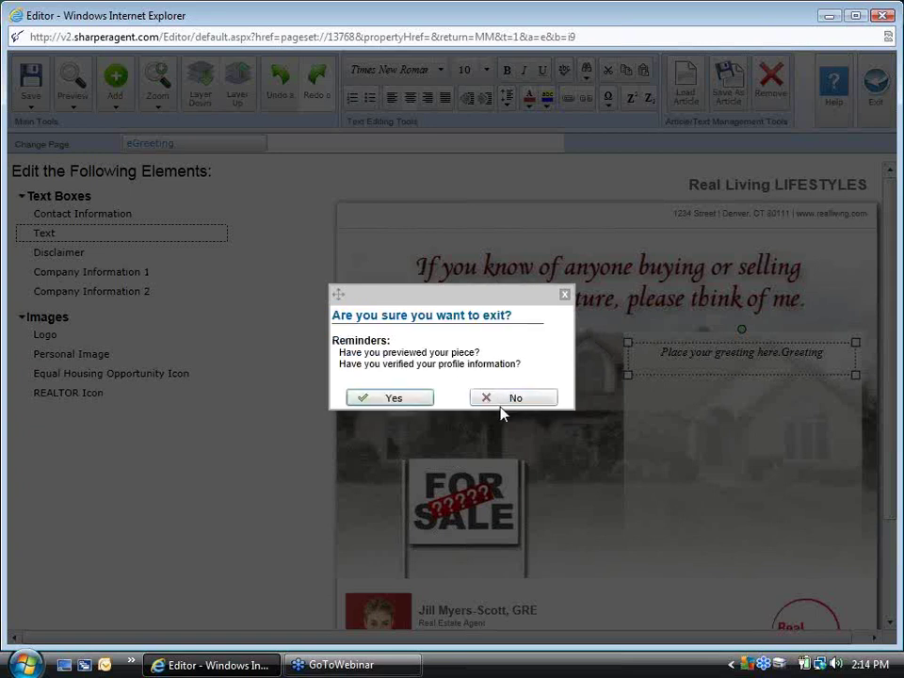
{"action": "left_click", "coordinate": [415, 399]}
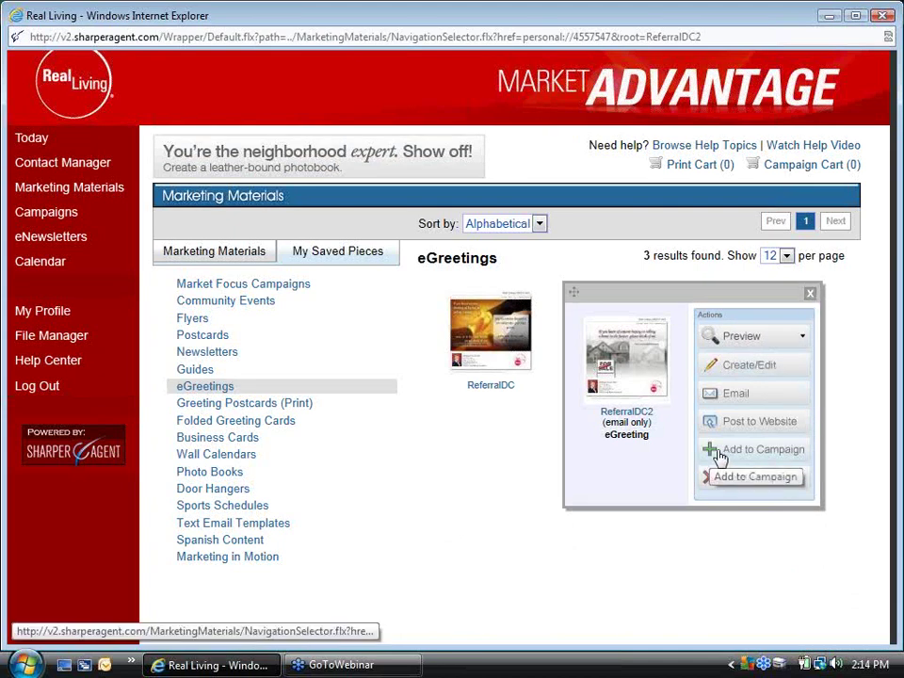
Close the ReferralDC2 actions popup and go to the Campaigns page
{"action": "left_click", "coordinate": [810, 294]}
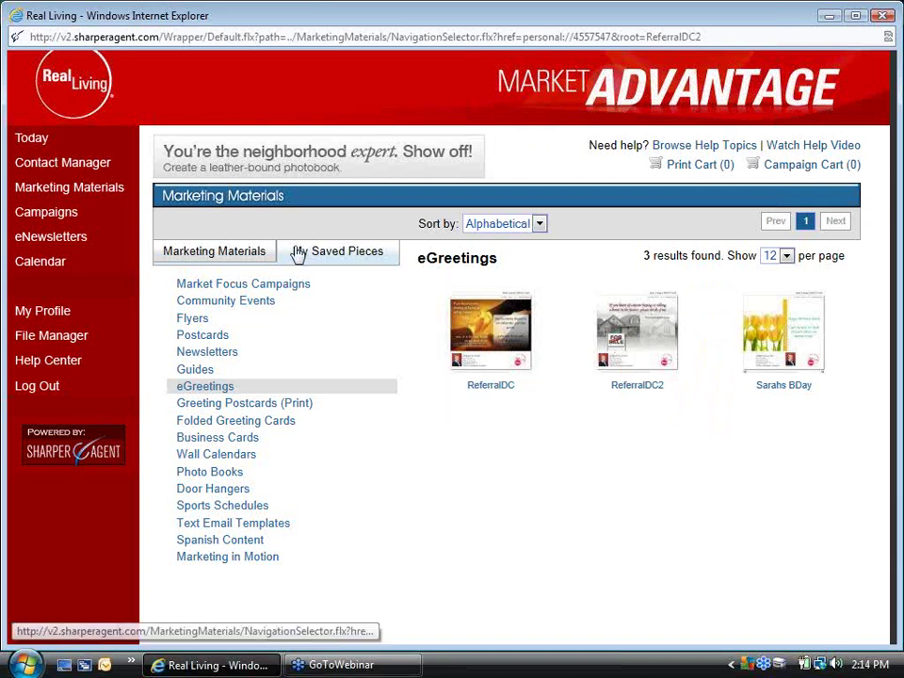
{"action": "left_click", "coordinate": [52, 221]}
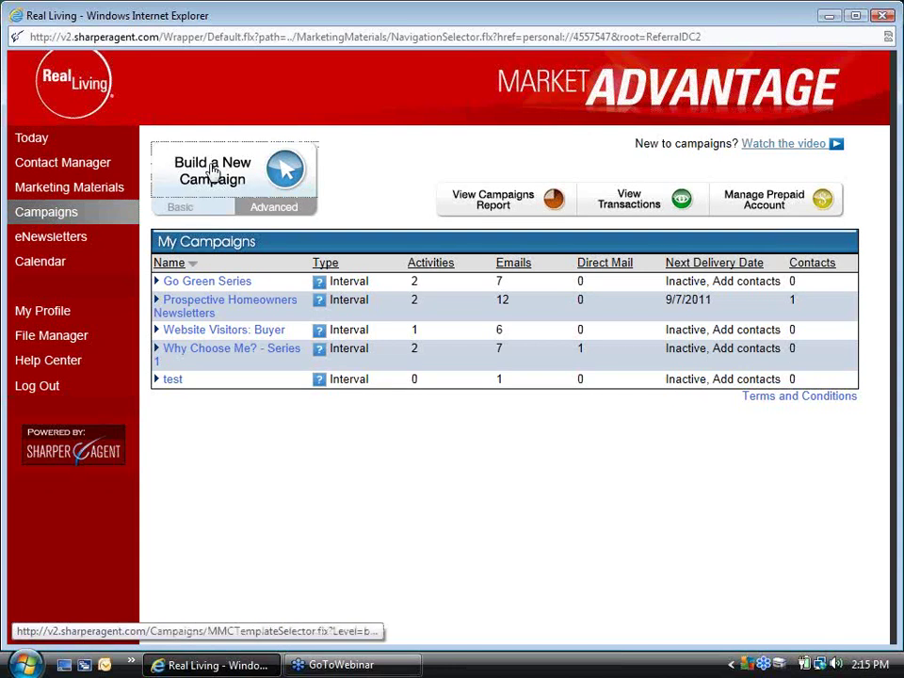
Start a blank Build Your Own Campaign and customize it through Advanced Setup
{"action": "left_click", "coordinate": [213, 173]}
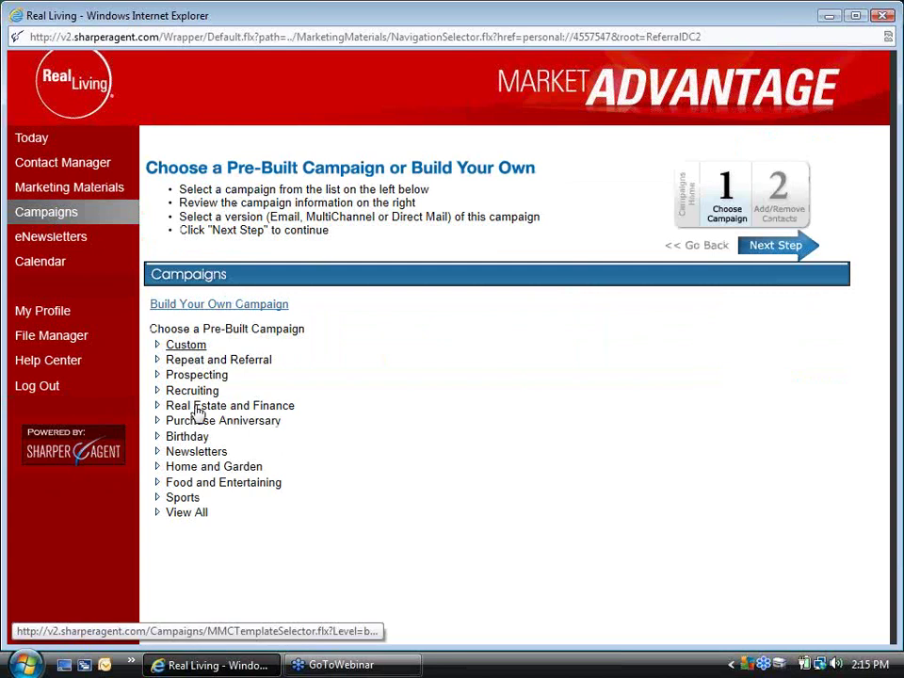
{"action": "left_click", "coordinate": [195, 309]}
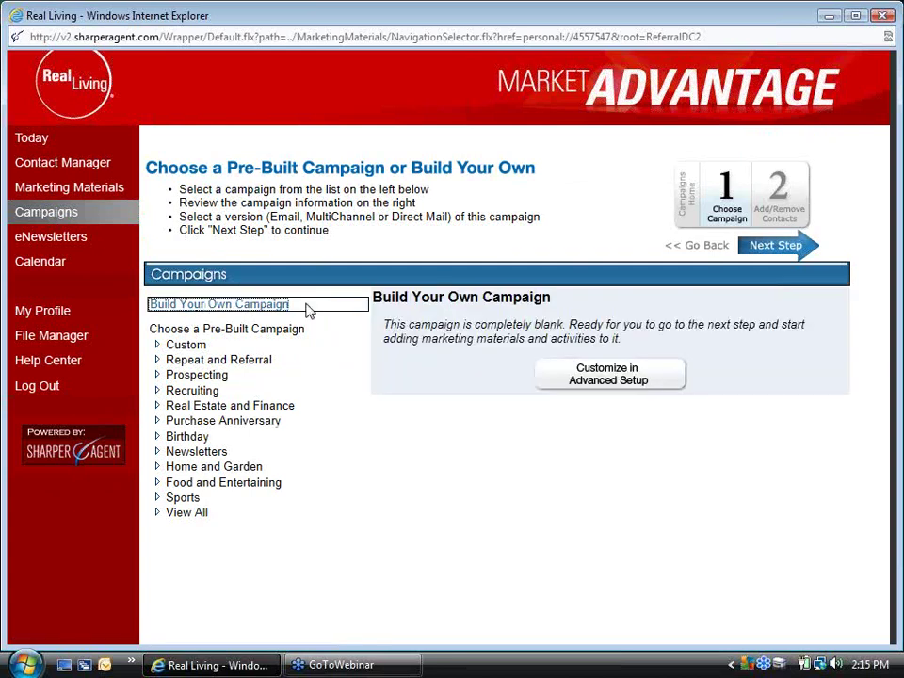
{"action": "left_click", "coordinate": [622, 381]}
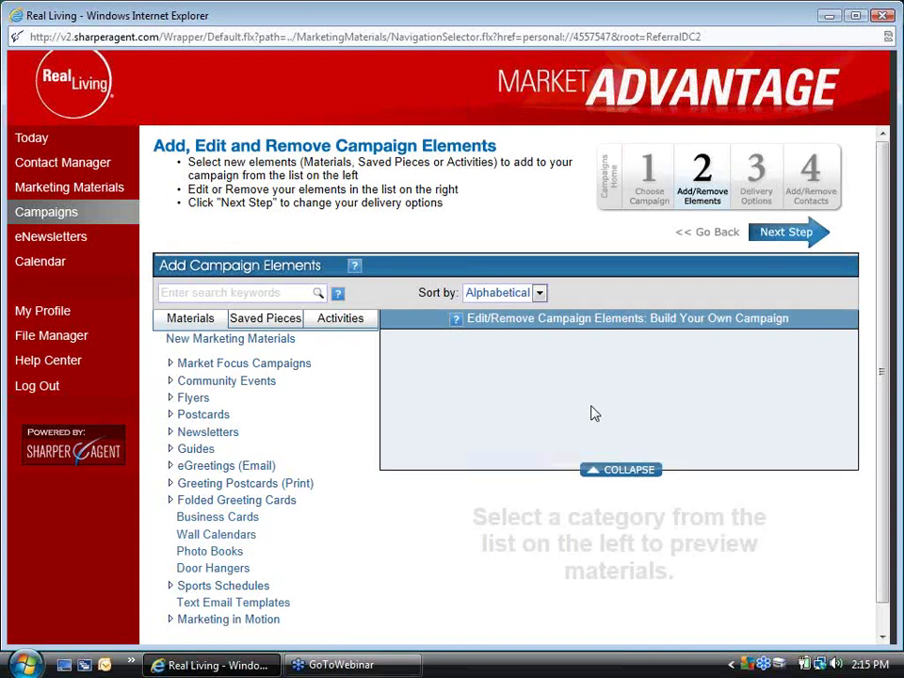
From Saved Pieces eGreetings, add ReferralDC, ReferralDC2 and Sarahs BDay to the campaign
{"action": "left_click", "coordinate": [261, 320]}
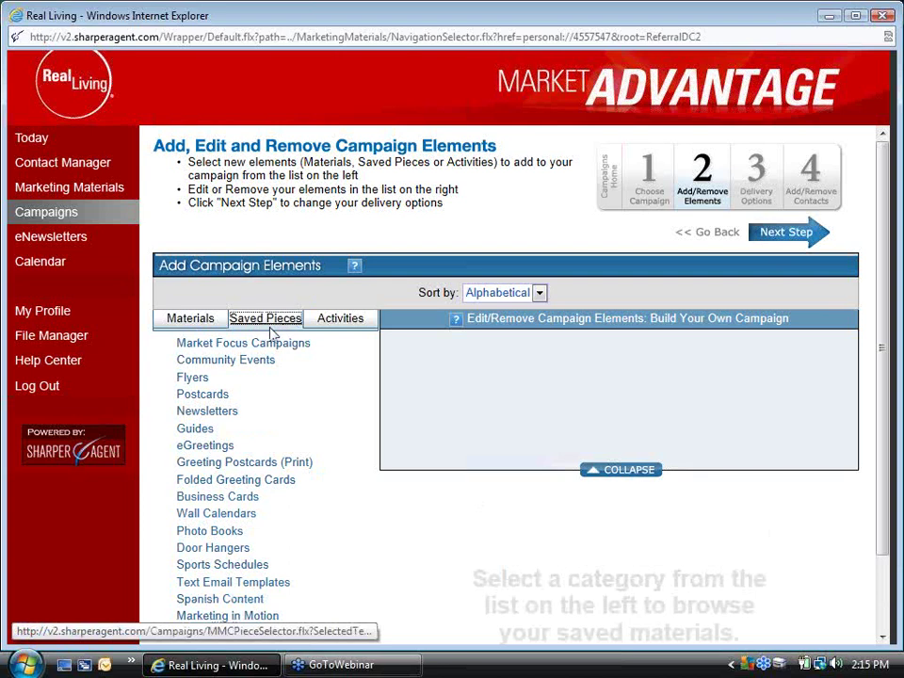
{"action": "left_click", "coordinate": [198, 450]}
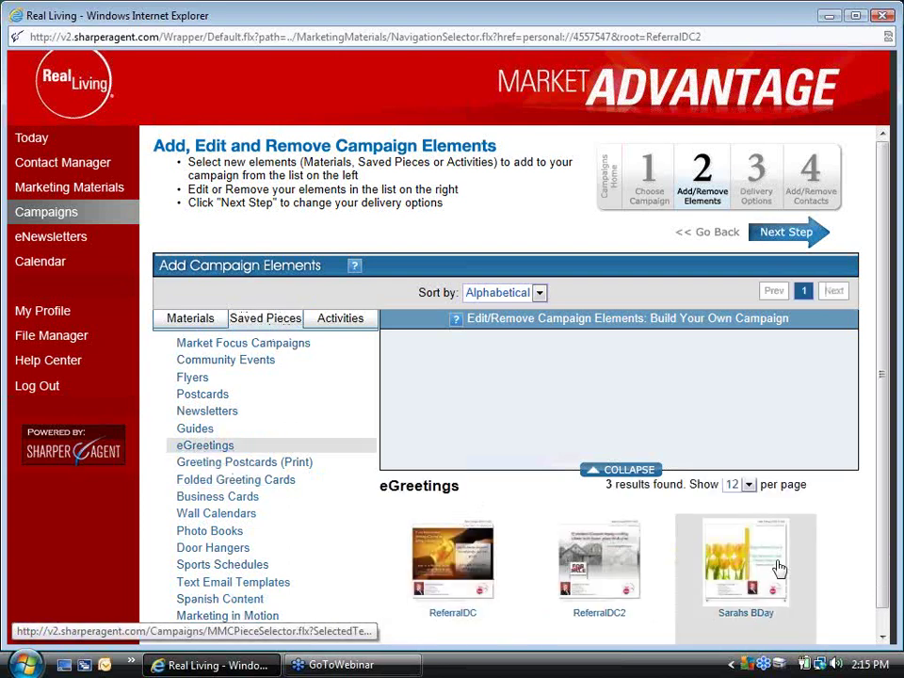
{"action": "left_click", "coordinate": [448, 556]}
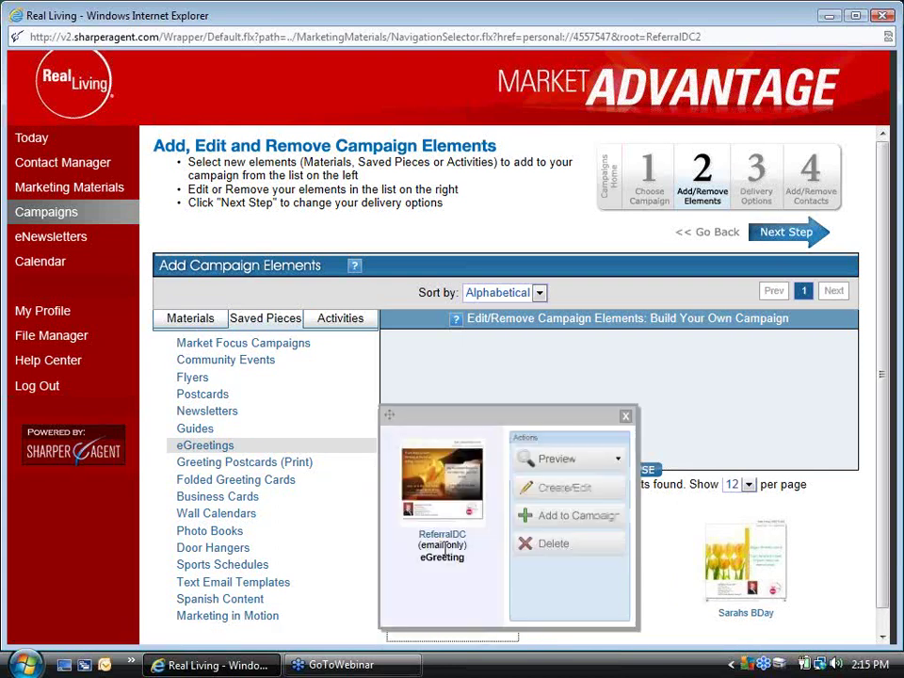
{"action": "left_click", "coordinate": [551, 519]}
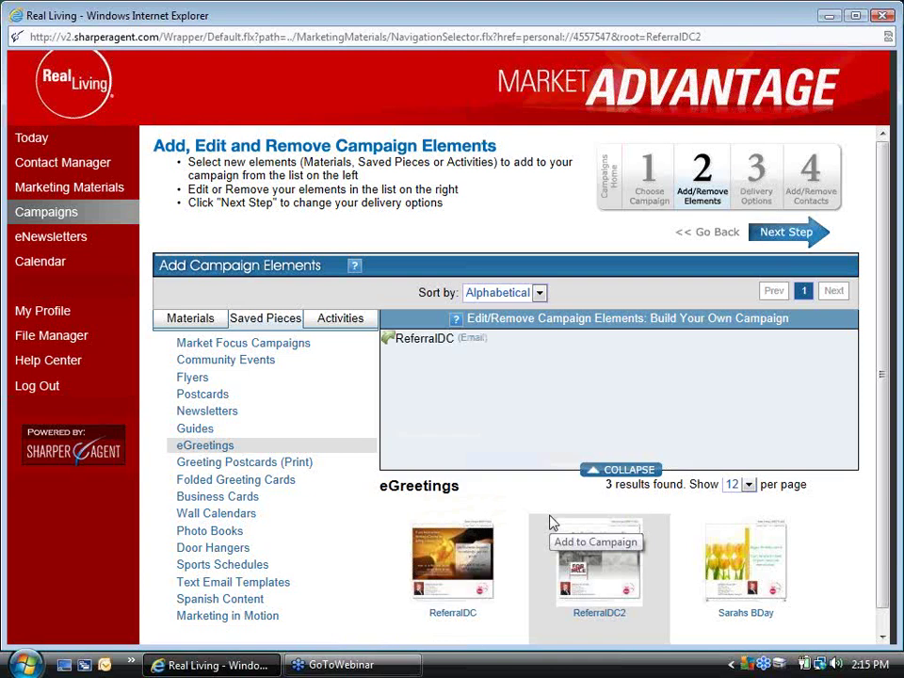
{"action": "left_click", "coordinate": [584, 585]}
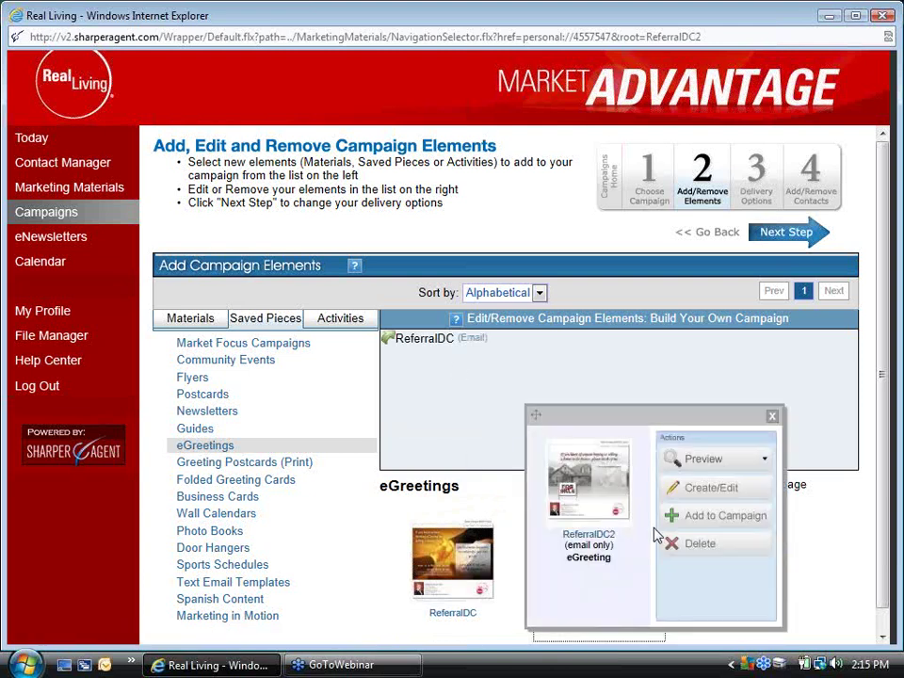
{"action": "left_click", "coordinate": [699, 517]}
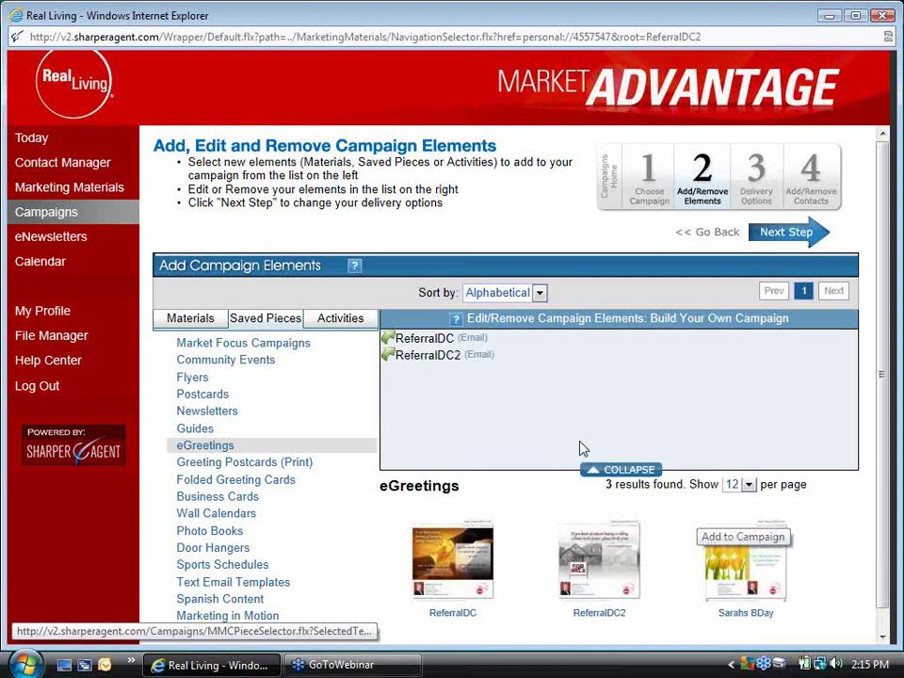
{"action": "left_click", "coordinate": [746, 586]}
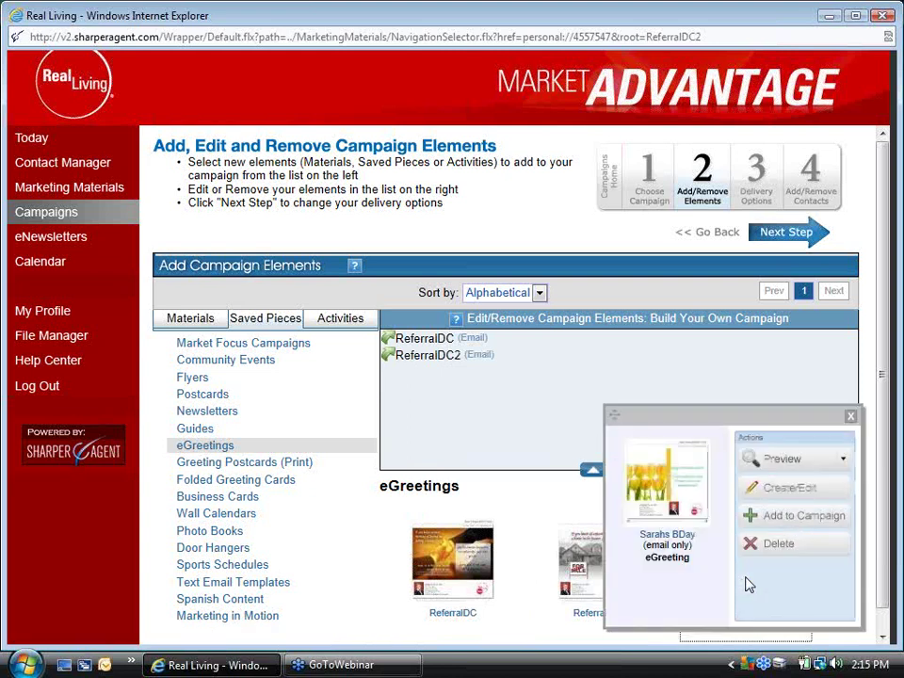
{"action": "left_click", "coordinate": [789, 524]}
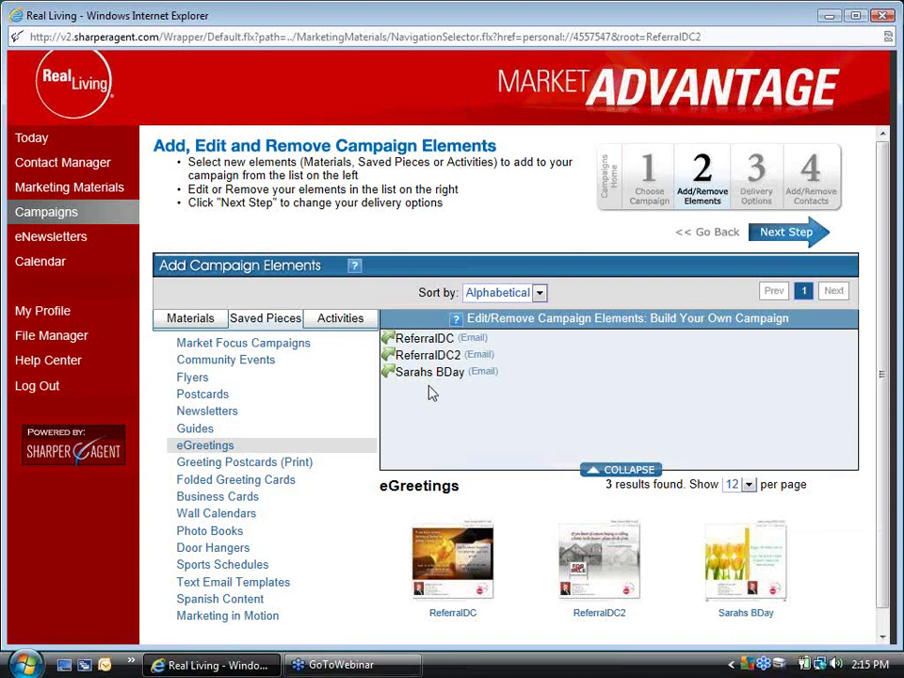
Advance to Delivery Options and name the campaign 'Small Business Referral'
{"action": "left_click", "coordinate": [791, 239]}
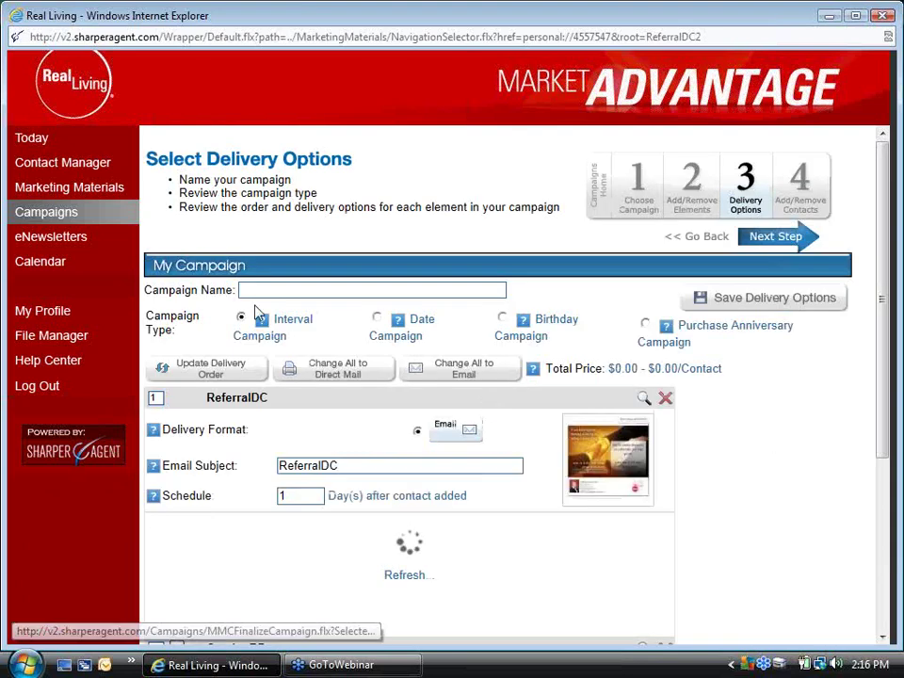
{"action": "left_click", "coordinate": [267, 289]}
{"action": "type", "text": "Small Business Referral"}
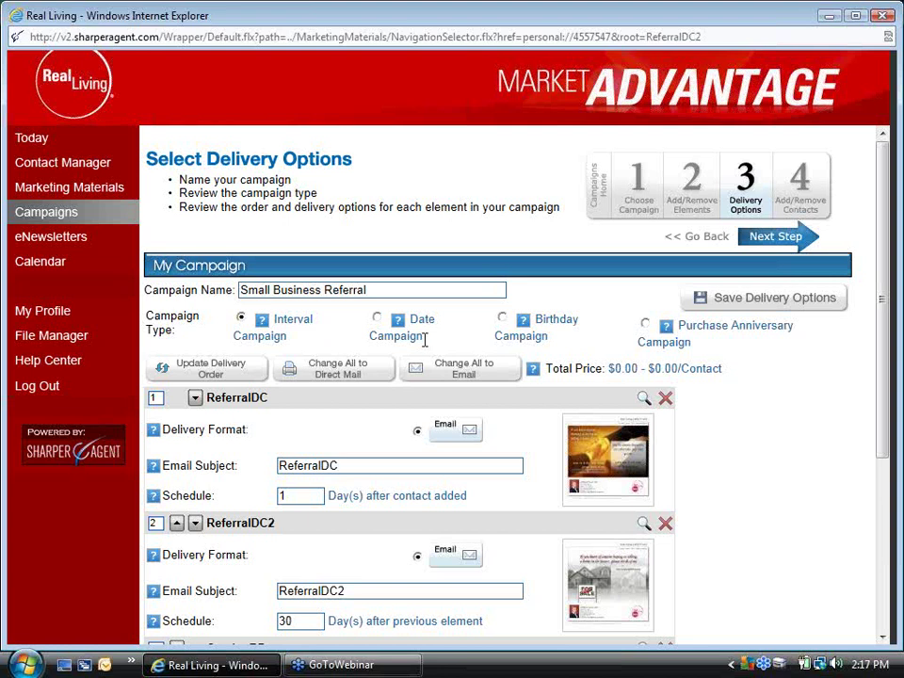
{"action": "mouse_move", "coordinate": [684, 328]}
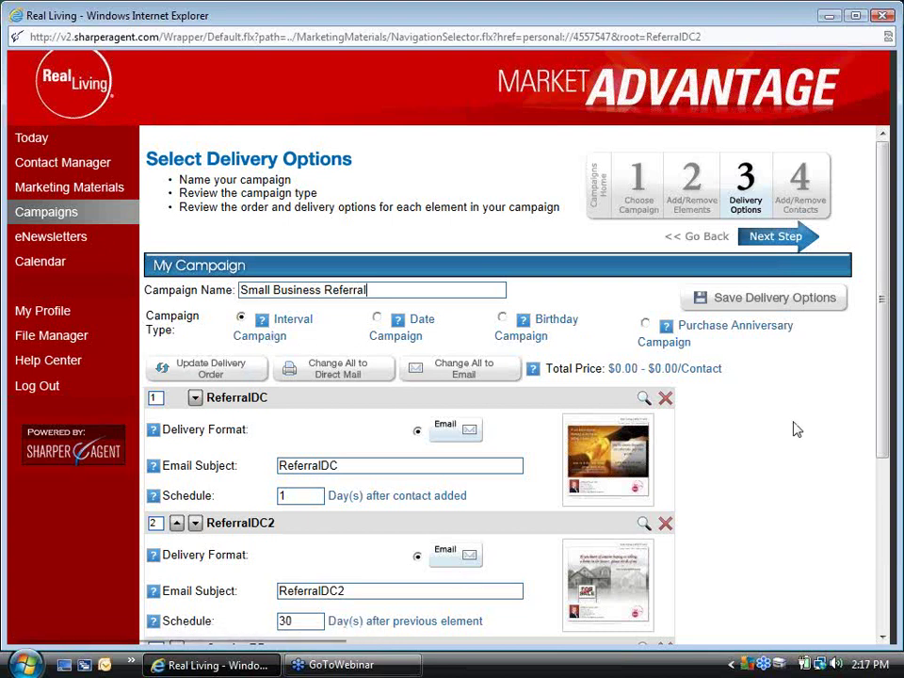
Set the first email's subject to 'Open for business'
{"action": "double_click", "coordinate": [348, 464]}
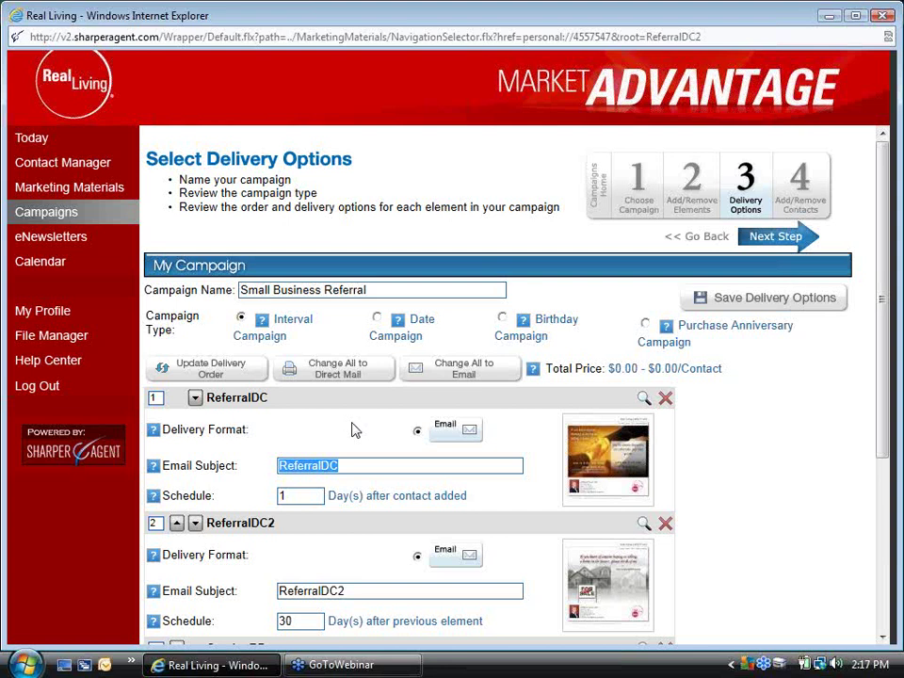
{"action": "type", "text": "Open f"}
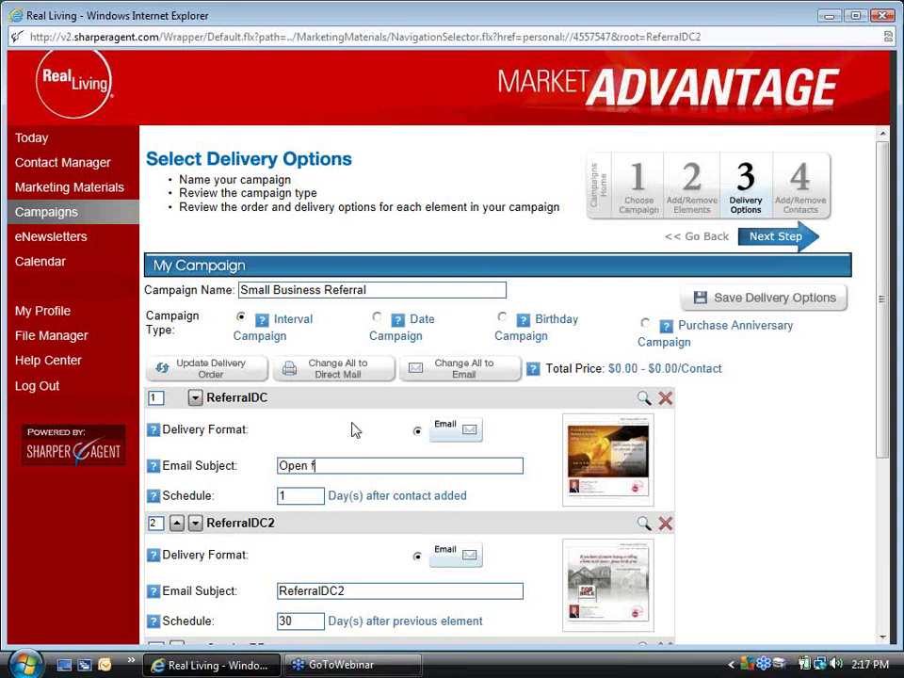
{"action": "type", "text": "or business"}
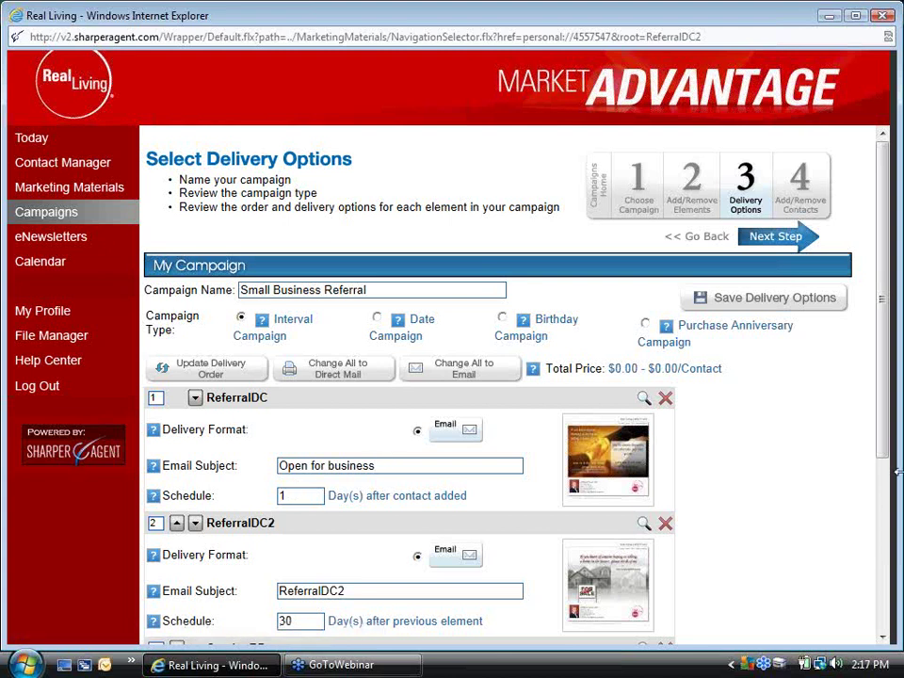
Give the second email the subject 'Thanks for helping' and a 14-day schedule
{"action": "scroll", "coordinate": [885, 447], "scroll_direction": "down", "scroll_amount": 3}
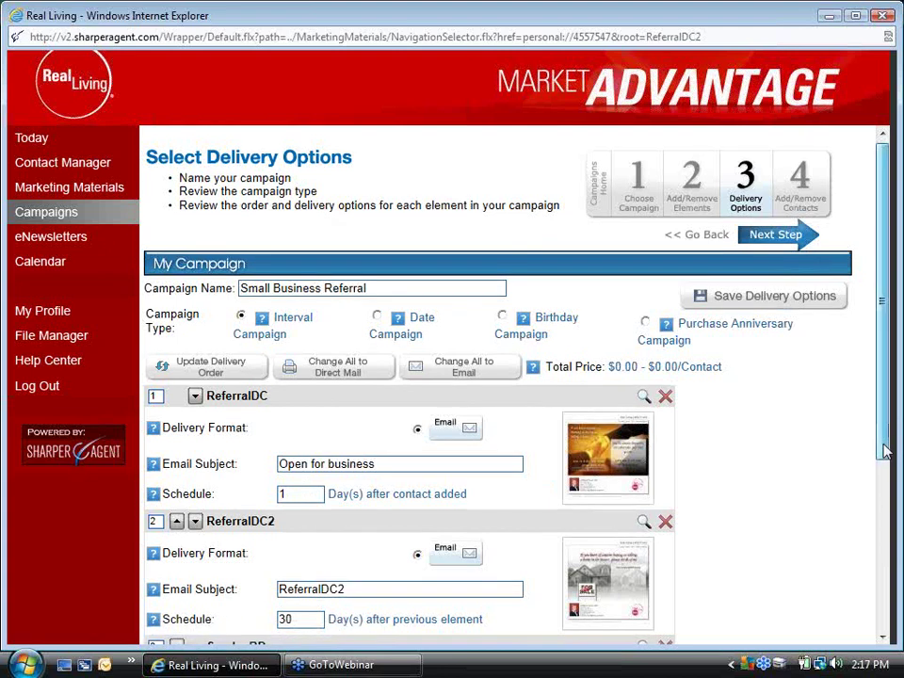
{"action": "left_click_drag", "start_coordinate": [349, 493], "coordinate": [237, 513]}
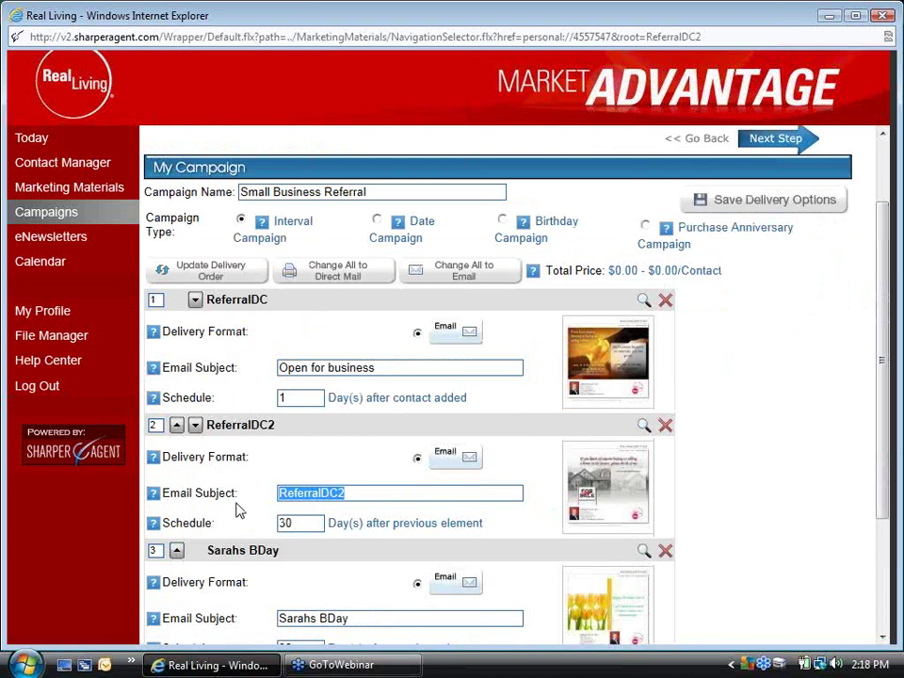
{"action": "type", "text": "Thanks for."}
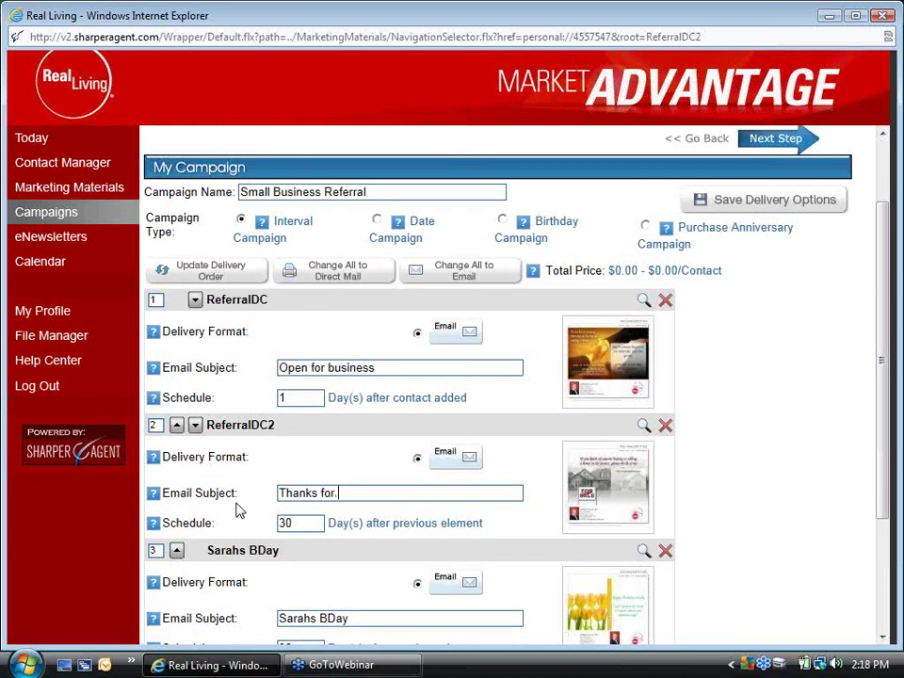
{"action": "key", "text": "BackSpace"}
{"action": "type", "text": "helping"}
{"action": "left_click", "coordinate": [299, 524]}
{"action": "key", "text": "BackSpace"}
{"action": "key", "text": "BackSpace"}
{"action": "type", "text": "14"}
Give the third email the subject 'It's working great' and a 14-day schedule
{"action": "scroll", "coordinate": [744, 497], "scroll_direction": "down", "scroll_amount": 3}
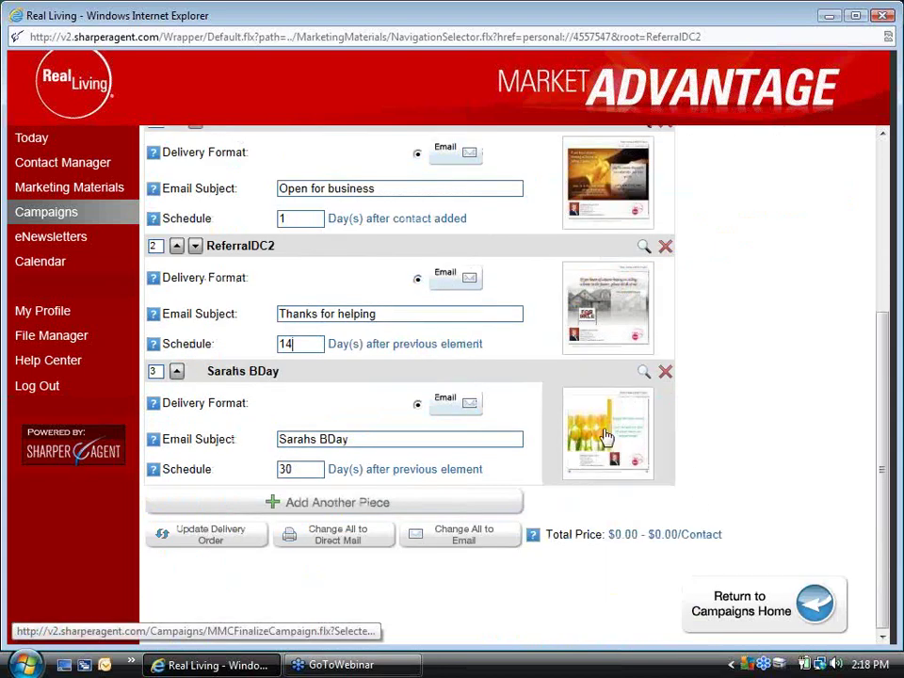
{"action": "left_click_drag", "start_coordinate": [394, 442], "coordinate": [258, 442]}
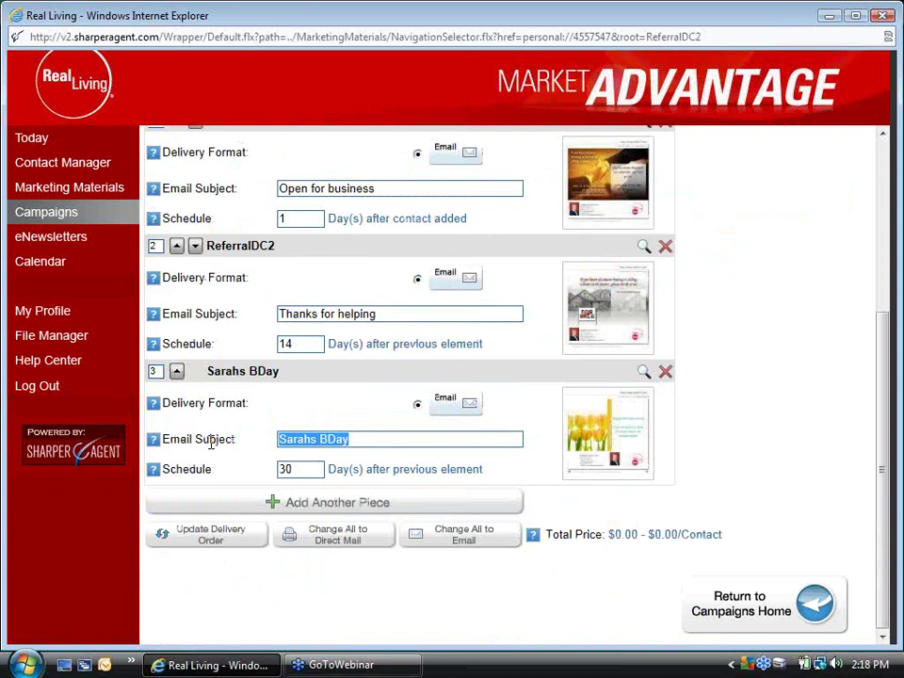
{"action": "key", "text": "BackSpace"}
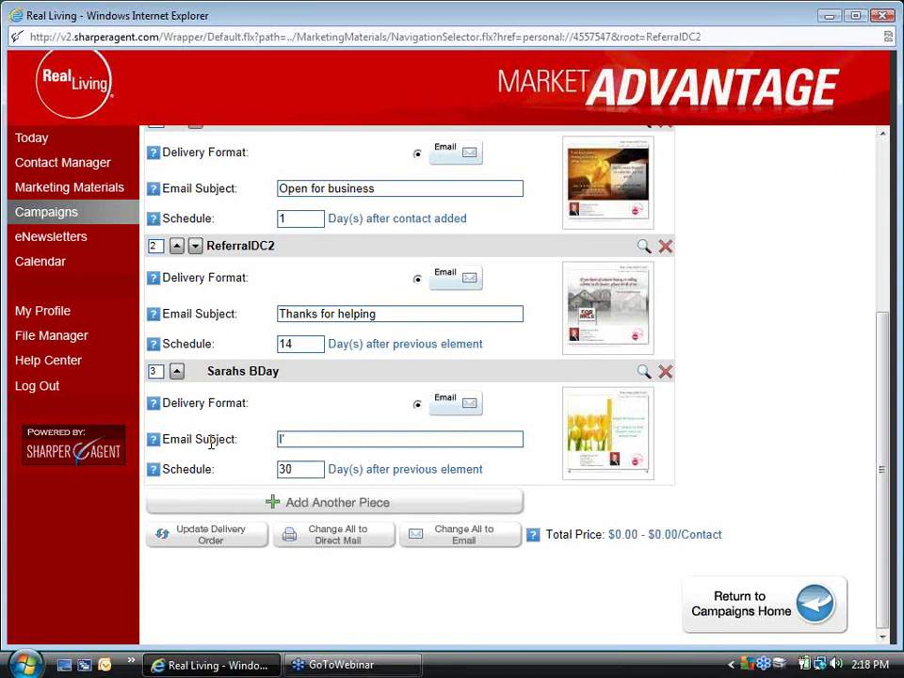
{"action": "type", "text": "It's working grea"}
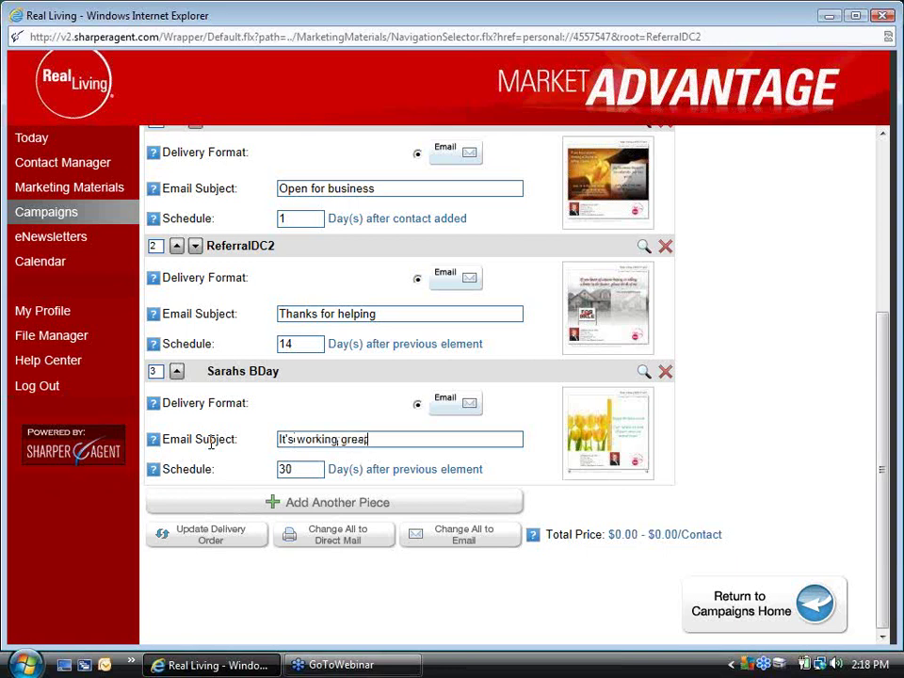
{"action": "type", "text": "t"}
{"action": "left_click", "coordinate": [293, 468]}
{"action": "key", "text": "BackSpace"}
{"action": "key", "text": "BackSpace"}
{"action": "type", "text": "14"}
{"action": "left_click_drag", "start_coordinate": [881, 561], "coordinate": [882, 379]}
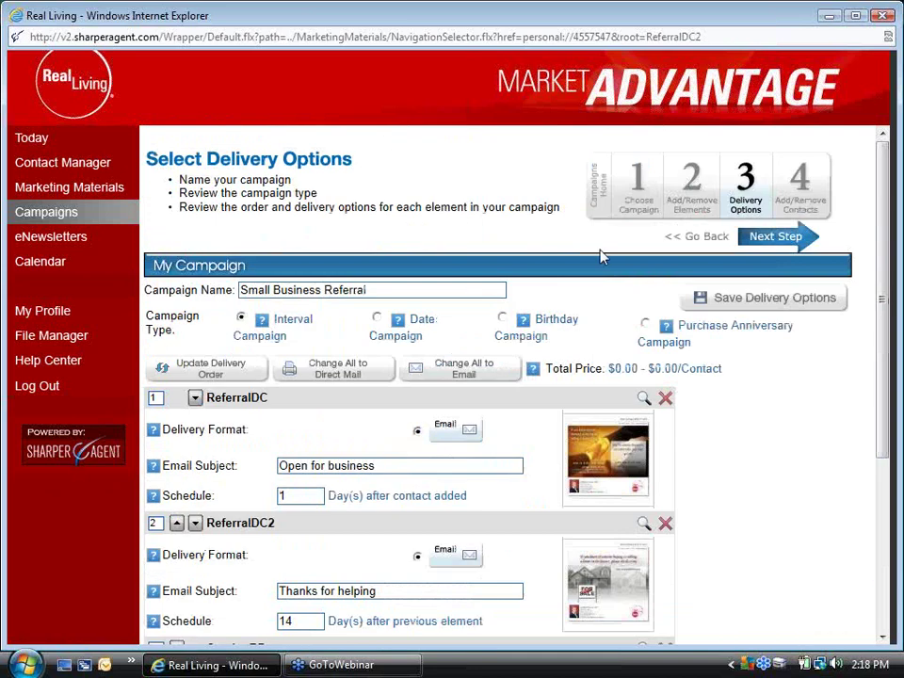
On the contacts step, filter to J surnames, tick one contact, and add it to the campaign
{"action": "left_click", "coordinate": [781, 237]}
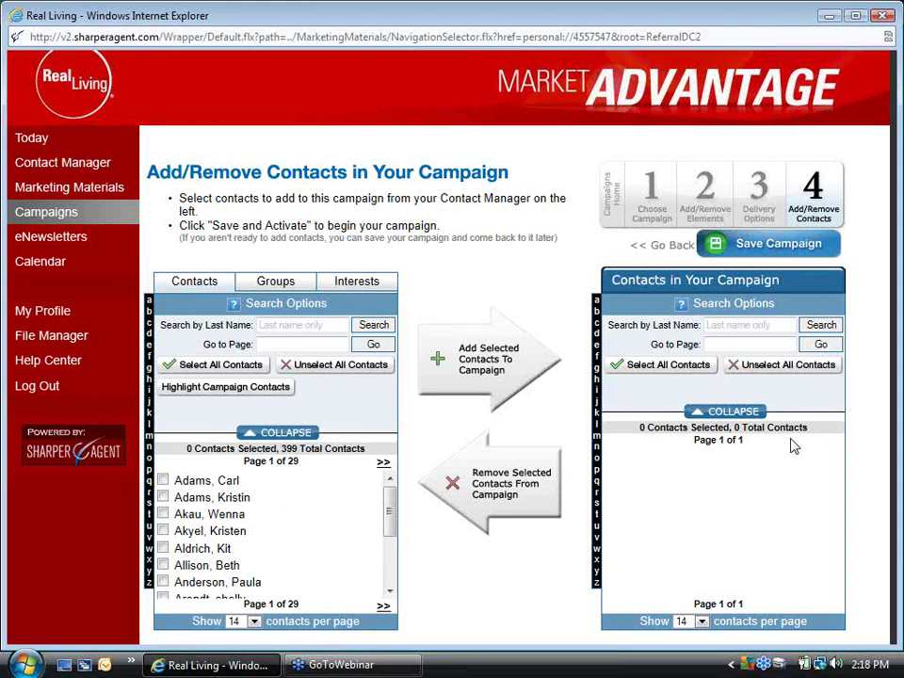
{"action": "left_click", "coordinate": [148, 407]}
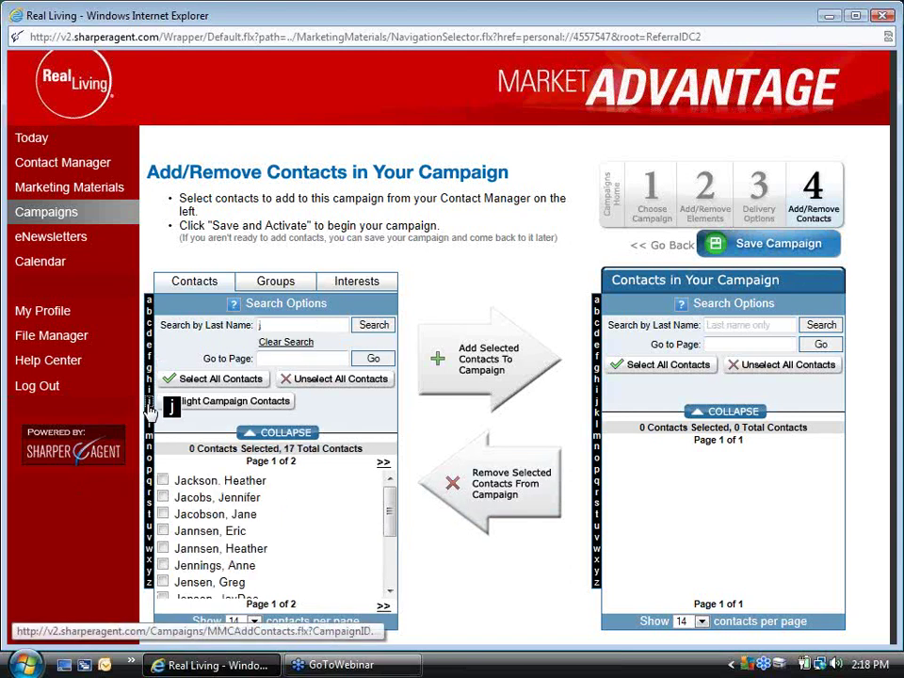
{"action": "left_click", "coordinate": [392, 584]}
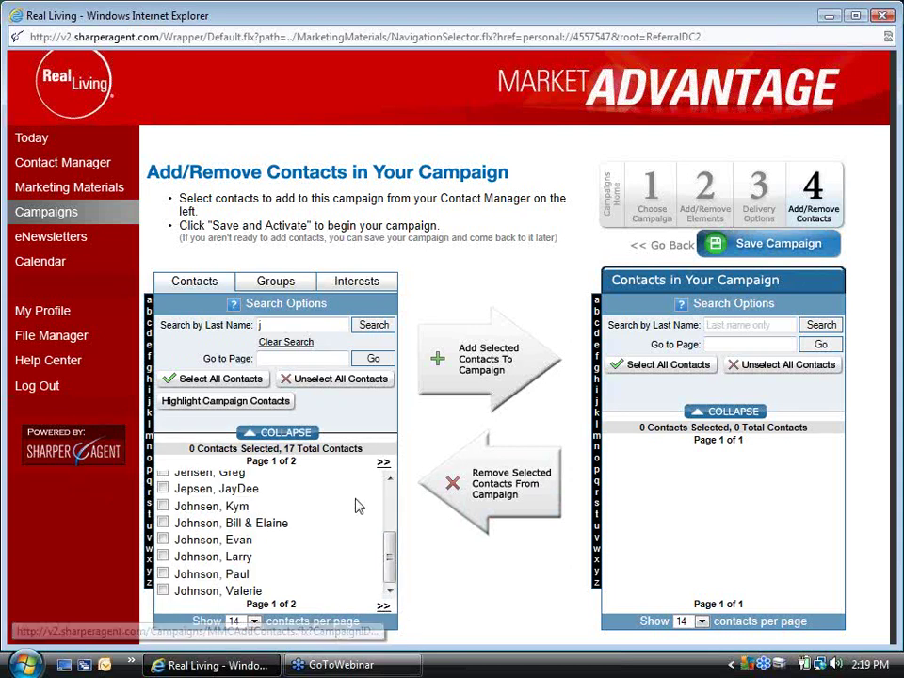
{"action": "left_click_drag", "start_coordinate": [389, 575], "coordinate": [386, 470]}
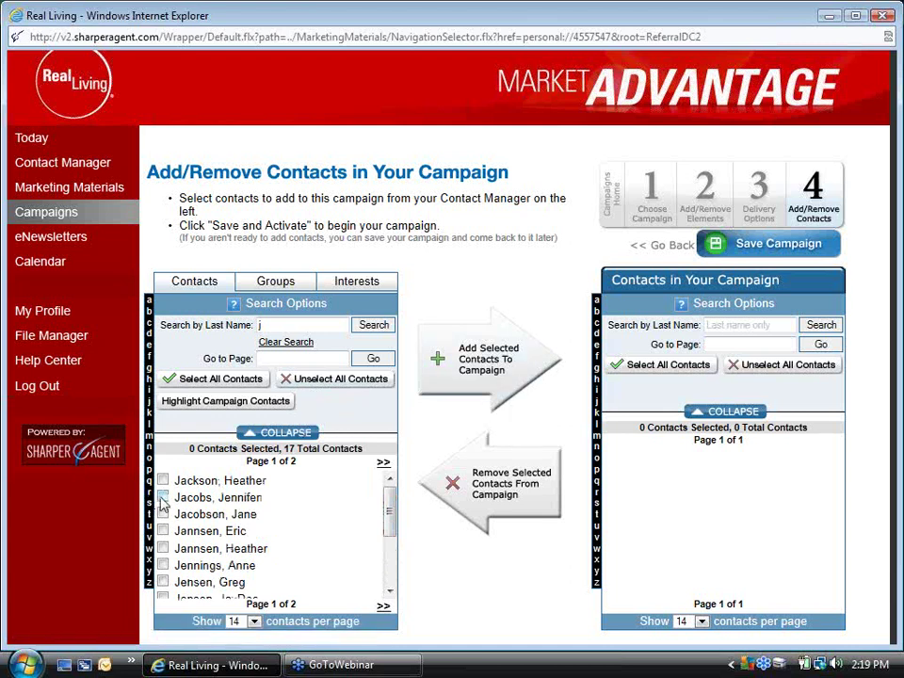
{"action": "left_click", "coordinate": [163, 499]}
{"action": "left_click", "coordinate": [435, 364]}
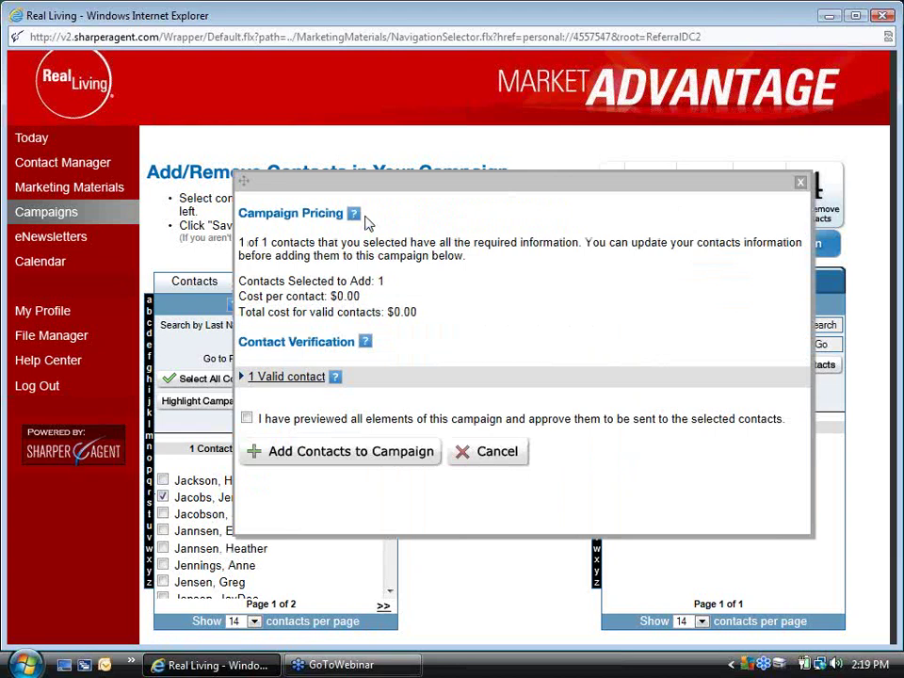
Confirm all elements are previewed and approved, then add the contact to the campaign
{"action": "left_click", "coordinate": [248, 419]}
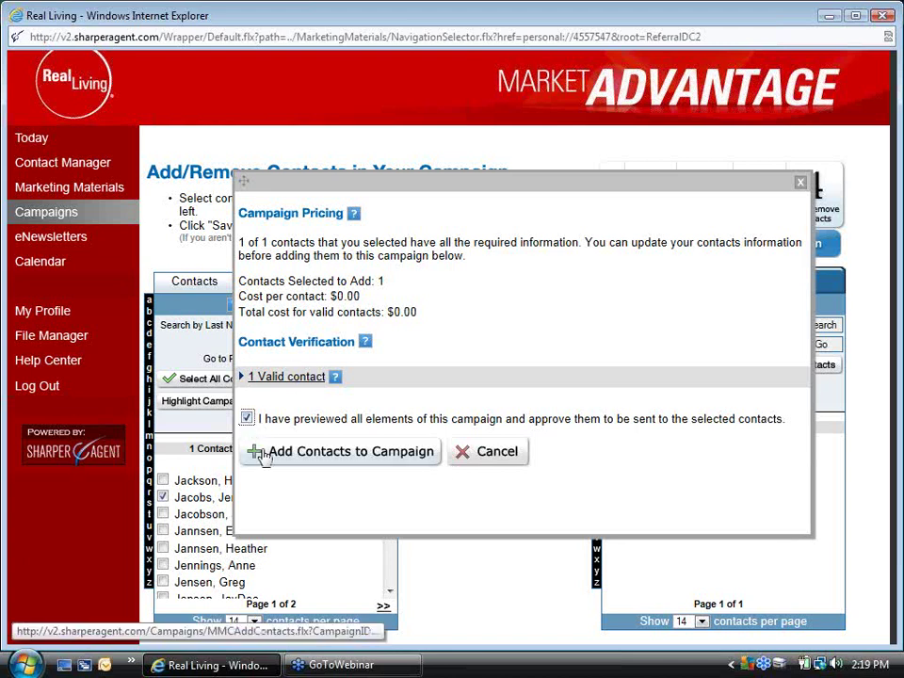
{"action": "left_click", "coordinate": [262, 455]}
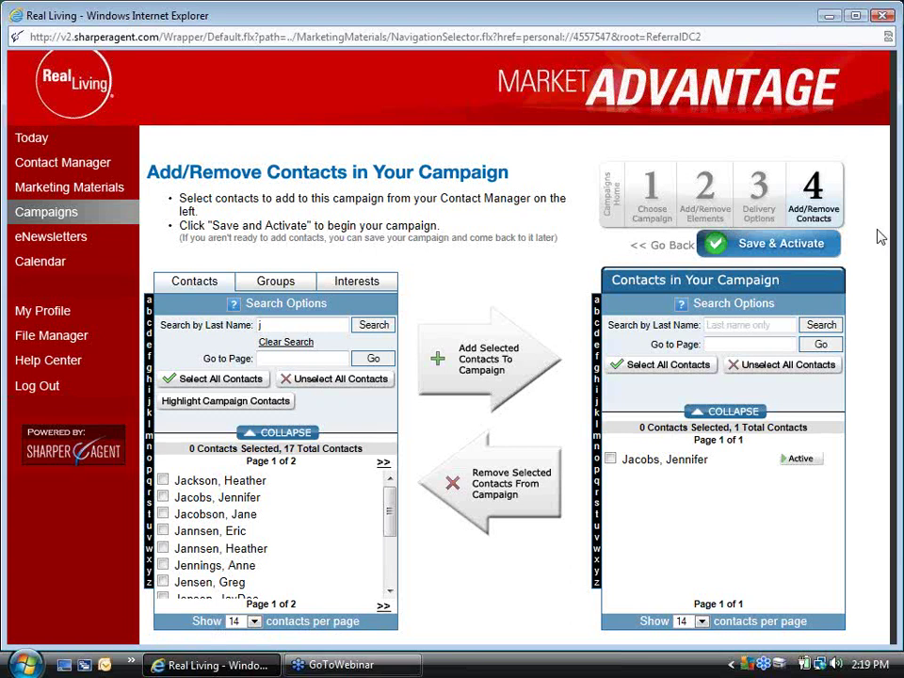
Save and activate the Small Business Referral campaign
{"action": "left_click", "coordinate": [784, 244]}
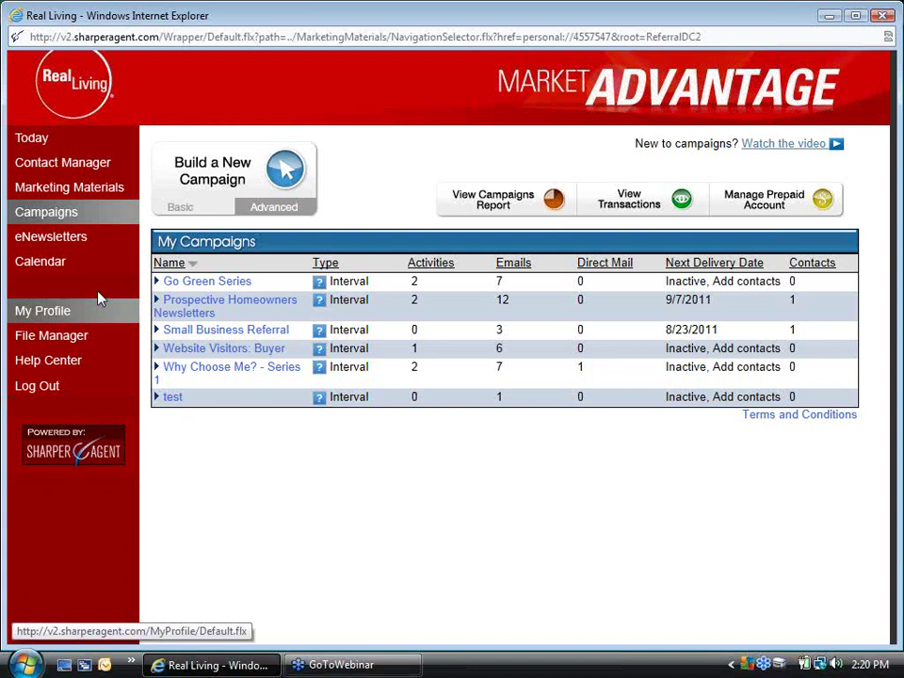
Open Add a Contact in Contact Manager and enter the contact's first and last name
{"action": "left_click", "coordinate": [58, 162]}
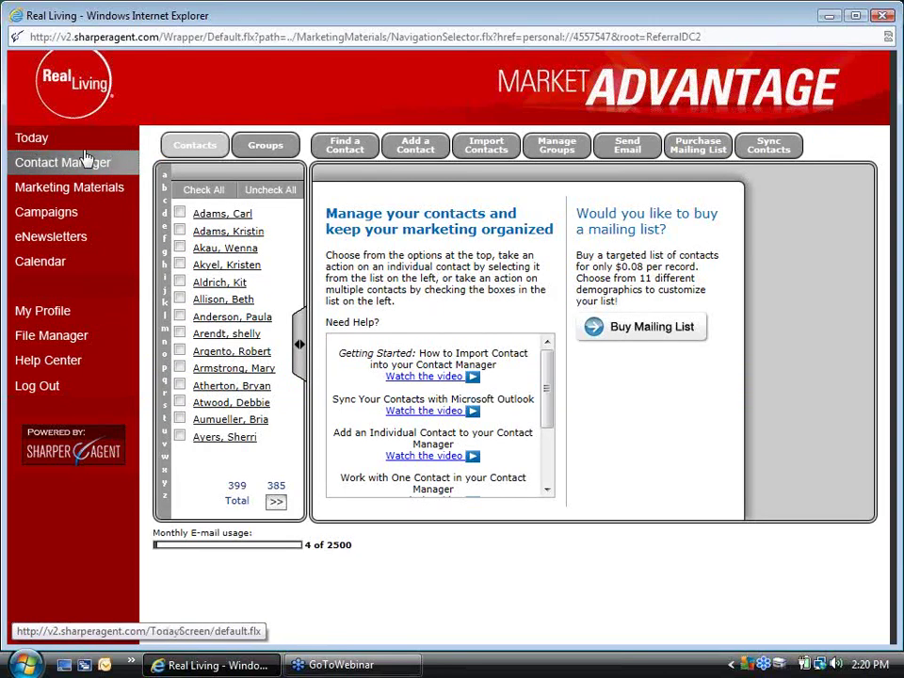
{"action": "left_click", "coordinate": [411, 153]}
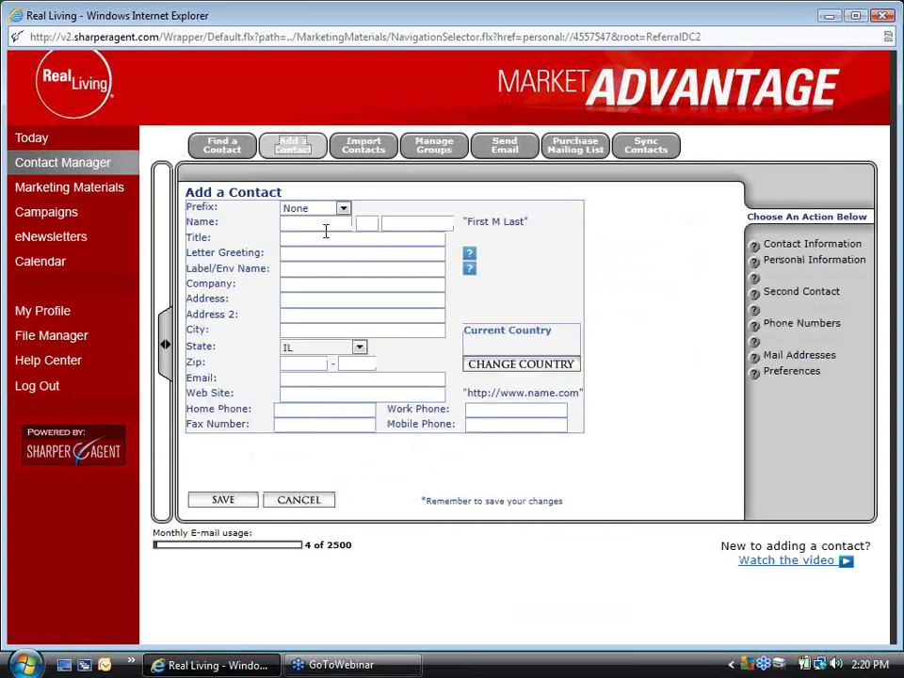
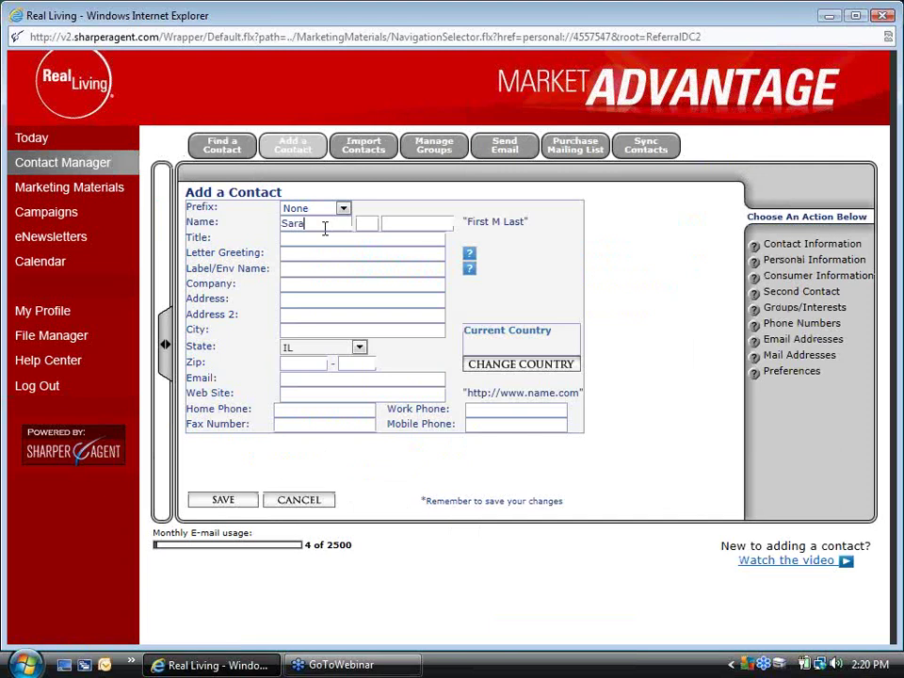
{"action": "key", "text": "Tab"}
{"action": "key", "text": "Tab"}
{"action": "key", "text": "Tab"}
Fill in title Orthodontist, company Great Teeth and the contact's e-mail address
{"action": "type", "text": "Orthodo"}
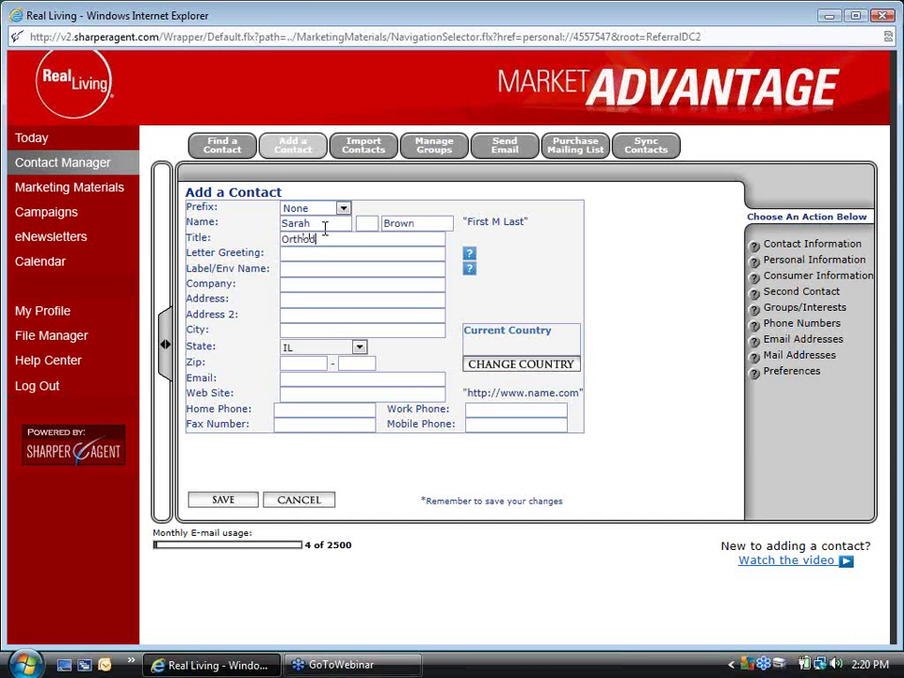
{"action": "type", "text": "ntist"}
{"action": "key", "text": "Tab"}
{"action": "type", "text": "Great Teeth"}
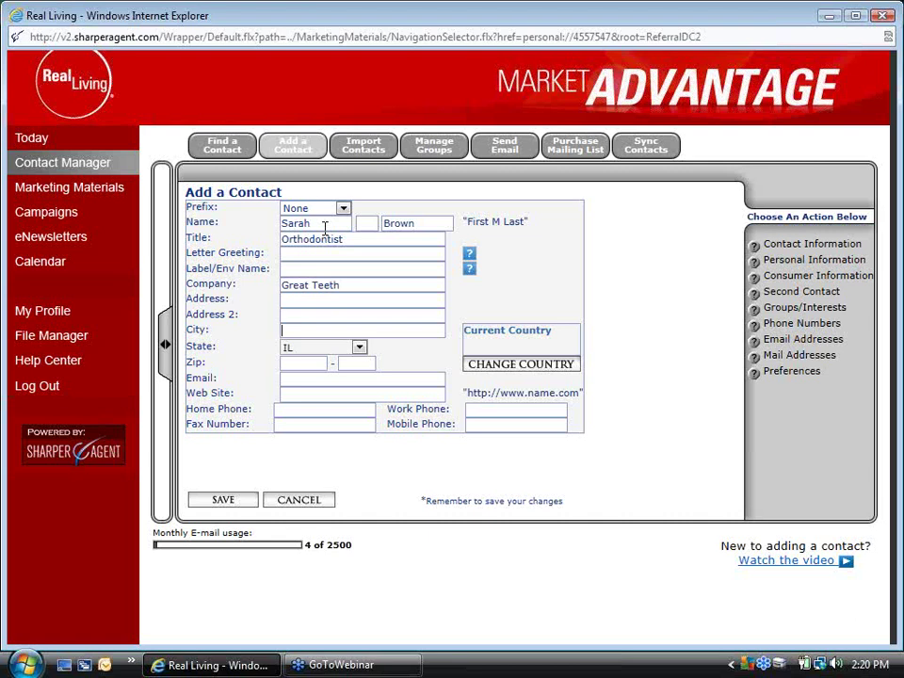
{"action": "key", "text": "Tab"}
{"action": "key", "text": "Tab"}
{"action": "key", "text": "Tab"}
{"action": "key", "text": "Tab"}
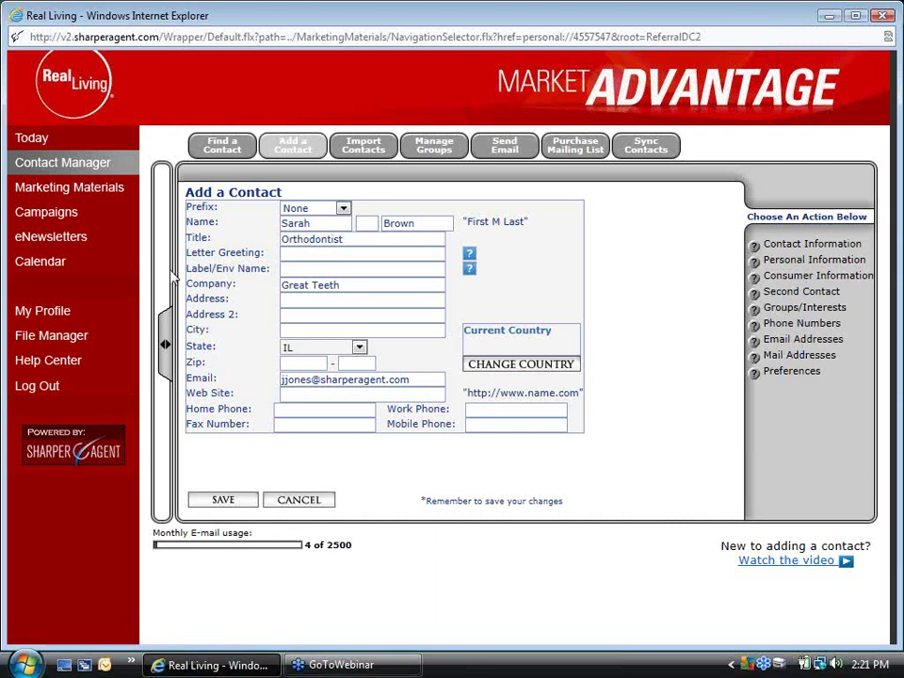
Create a new contact group named 'Small bizleads' in the contact's groups and interests
{"action": "left_click", "coordinate": [779, 311]}
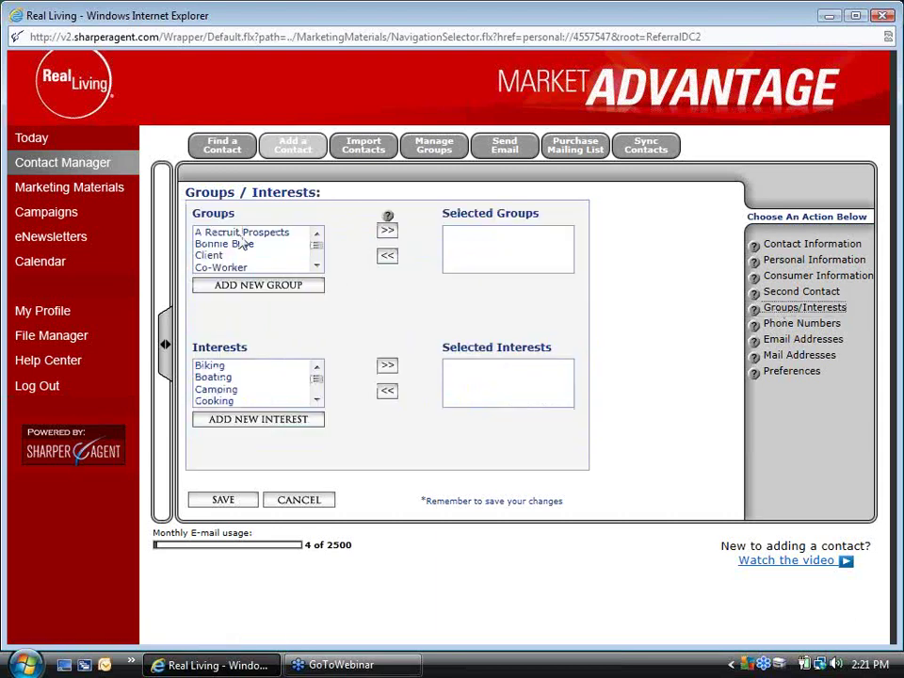
{"action": "scroll", "coordinate": [316, 265], "scroll_direction": "down", "scroll_amount": 5}
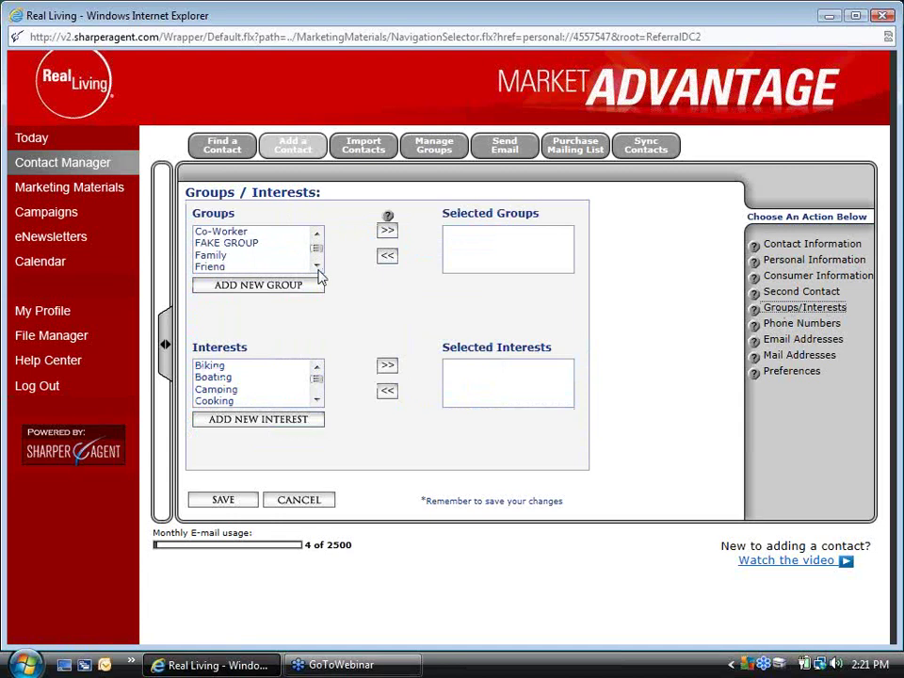
{"action": "scroll", "coordinate": [317, 265], "scroll_direction": "down", "scroll_amount": 3}
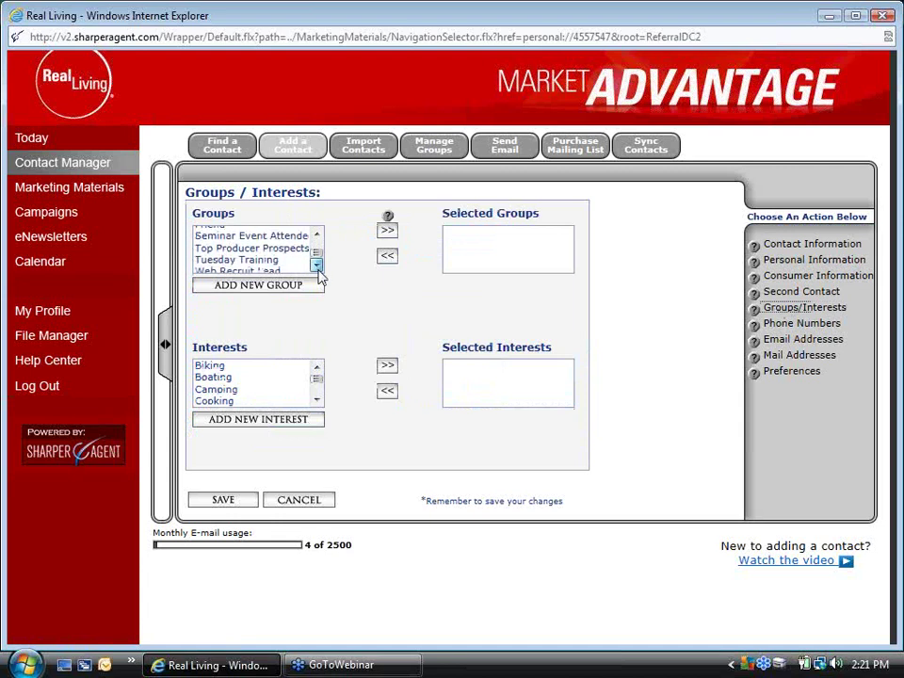
{"action": "left_click", "coordinate": [240, 293]}
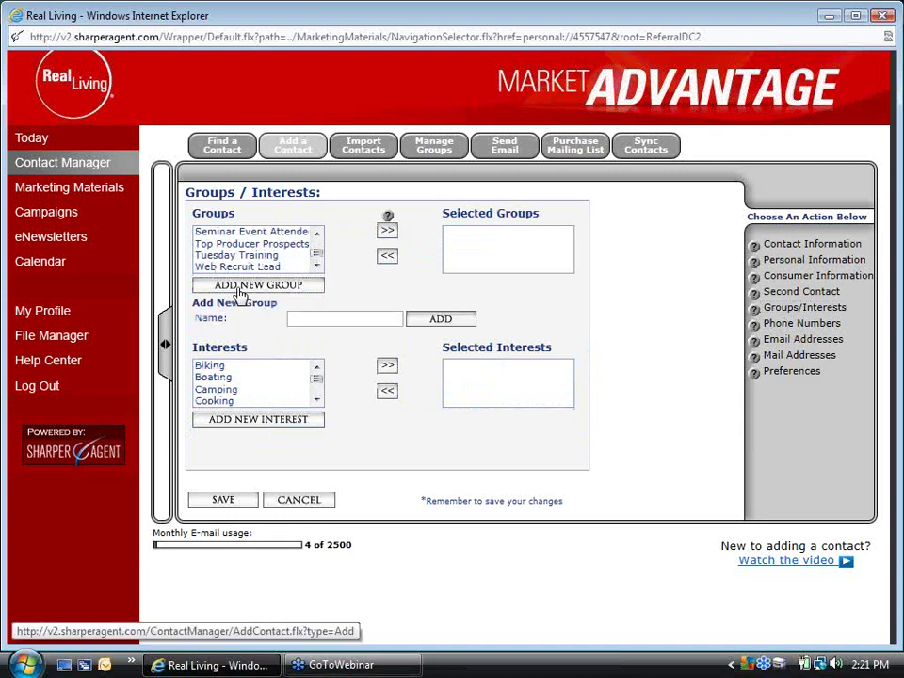
{"action": "left_click", "coordinate": [300, 316]}
{"action": "type", "text": "Small b"}
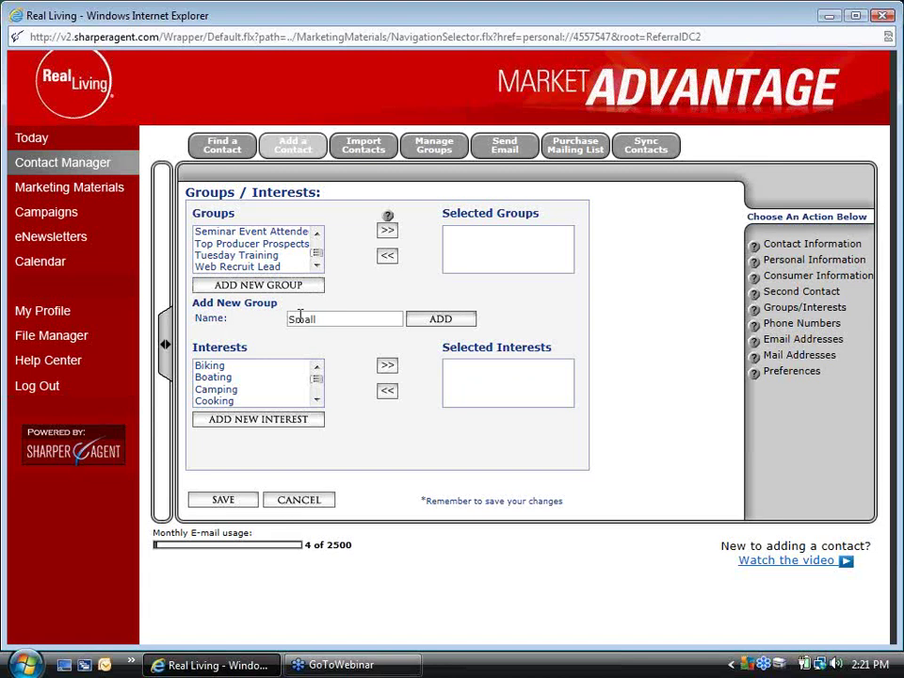
{"action": "type", "text": "iz"}
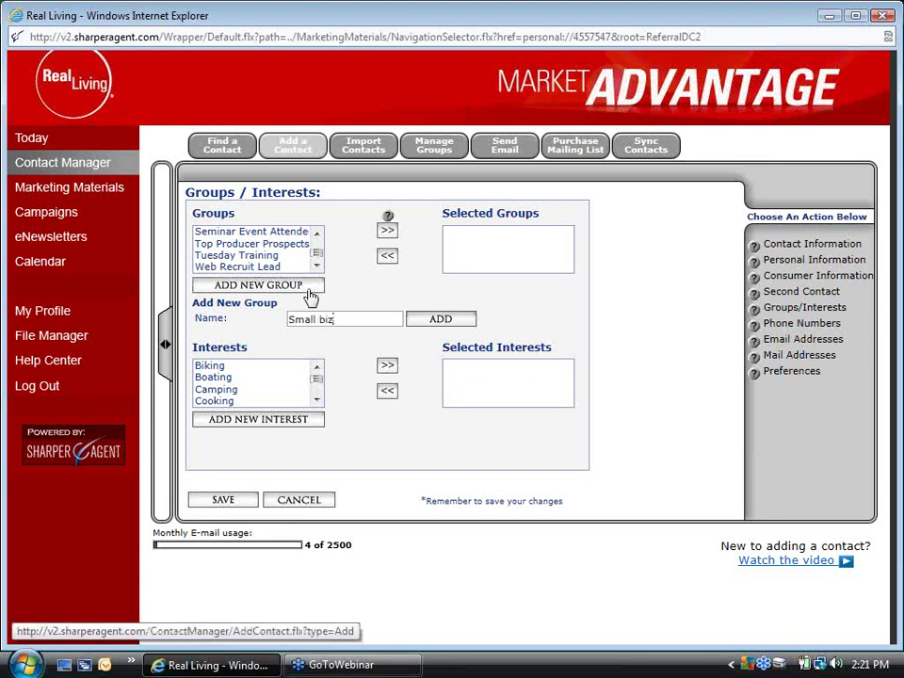
{"action": "type", "text": "leads"}
{"action": "left_click", "coordinate": [436, 321]}
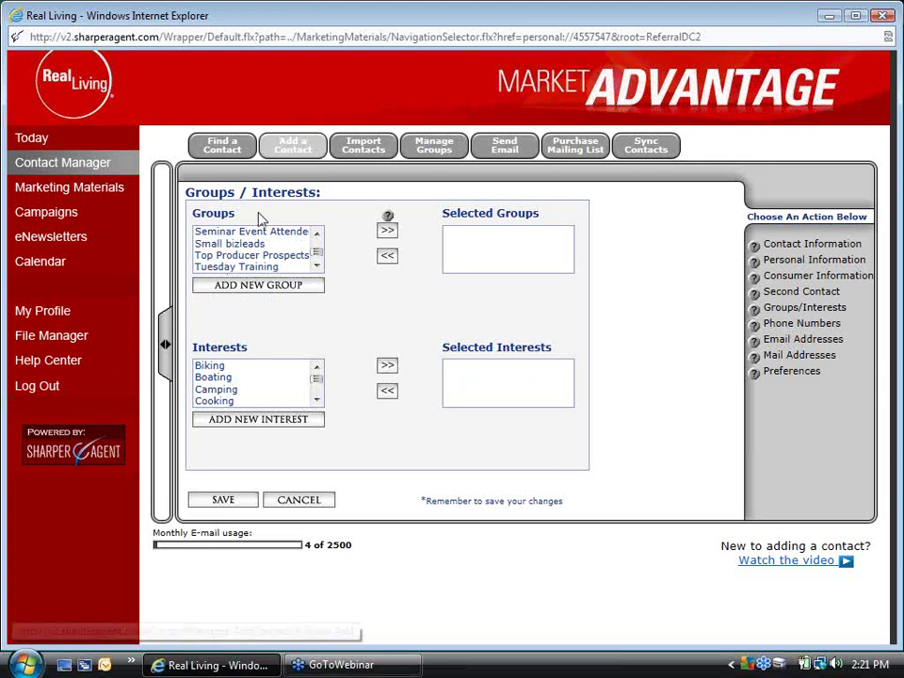
Assign the contact to the Small bizleads group and save the contact
{"action": "left_click", "coordinate": [245, 247]}
{"action": "left_click", "coordinate": [389, 233]}
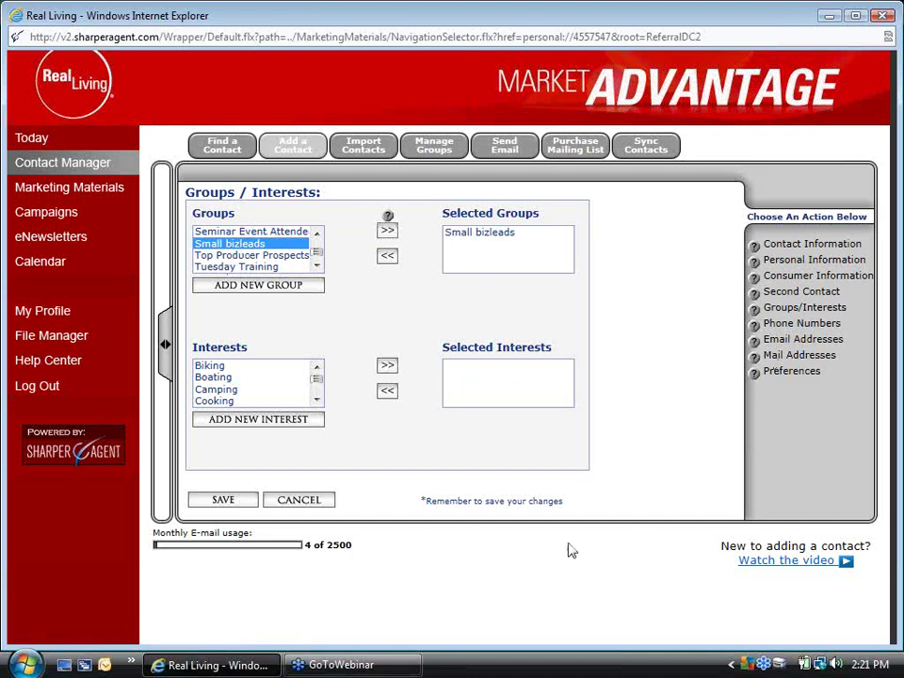
{"action": "left_click", "coordinate": [224, 501]}
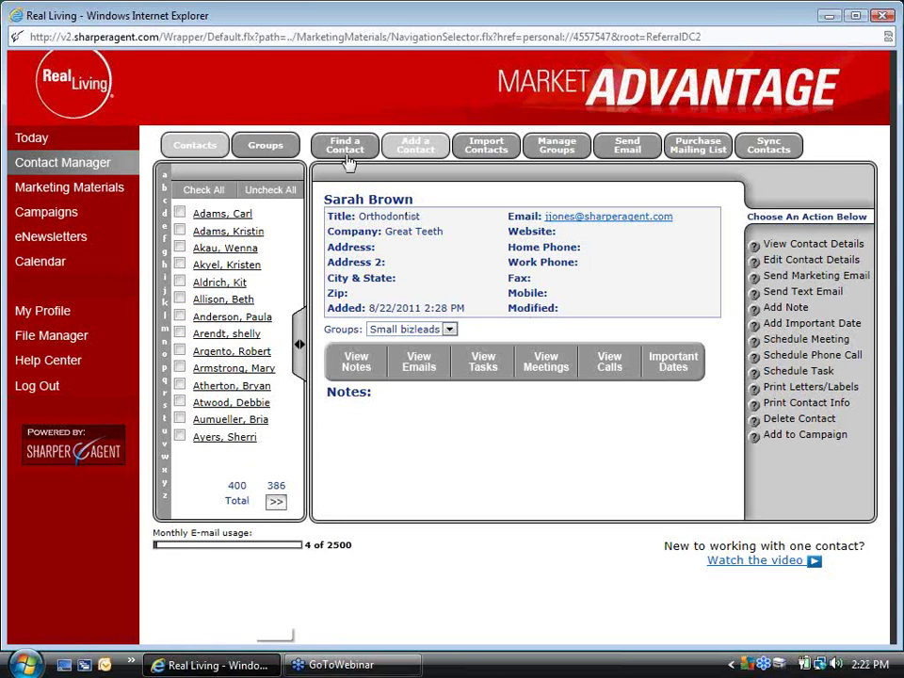
Add the contact to the Small Business Referral campaign, approving the addition
{"action": "left_click", "coordinate": [786, 436]}
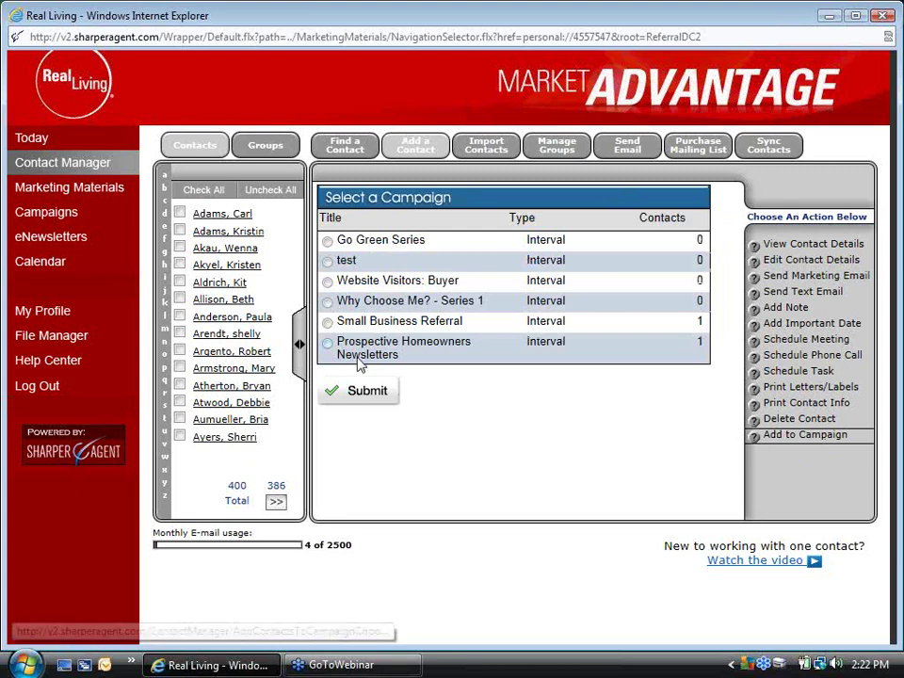
{"action": "left_click", "coordinate": [328, 323]}
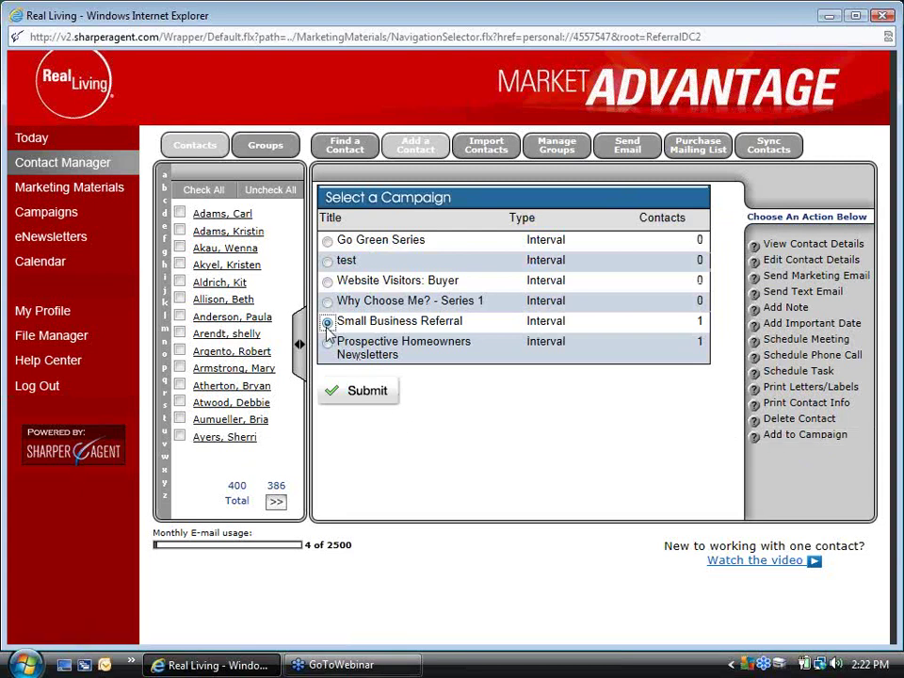
{"action": "left_click", "coordinate": [366, 392]}
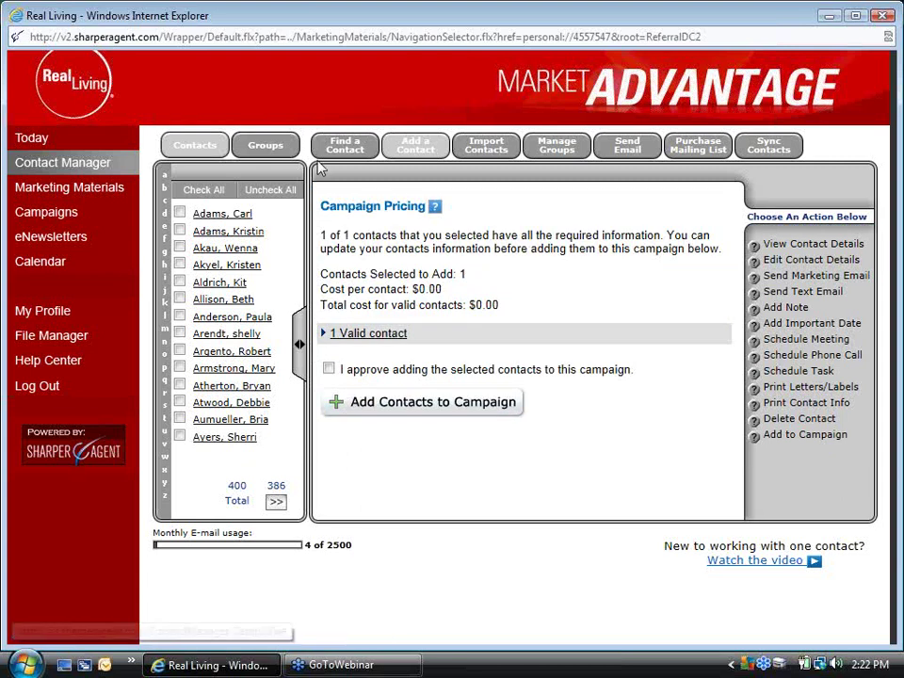
{"action": "left_click", "coordinate": [328, 368]}
{"action": "left_click", "coordinate": [353, 403]}
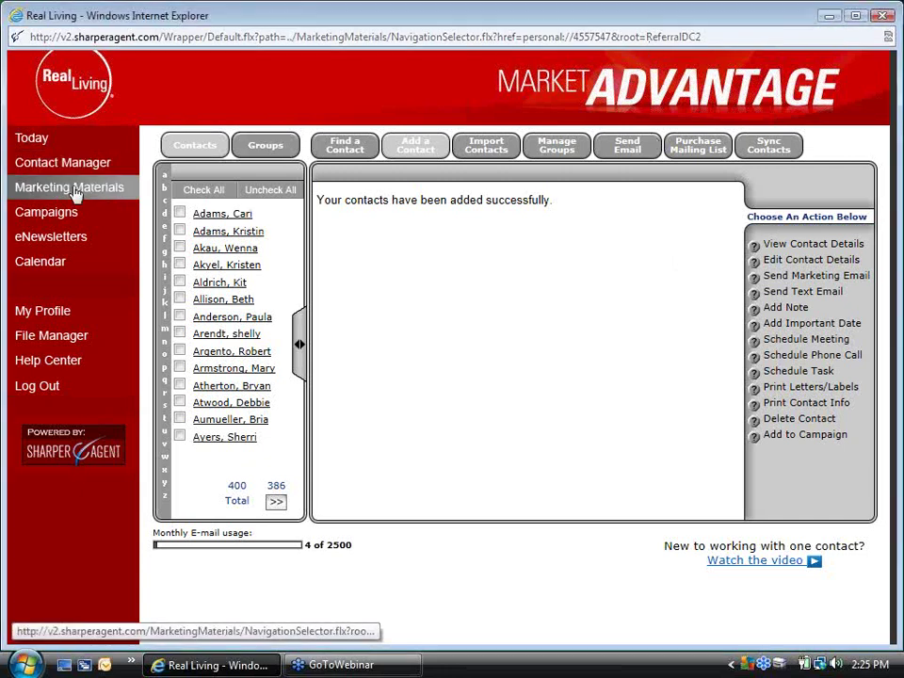
Open the Dreaming of Your Own Home? card from eGreetings (Email) > Real Estate Cards in the editor
{"action": "left_click", "coordinate": [76, 194]}
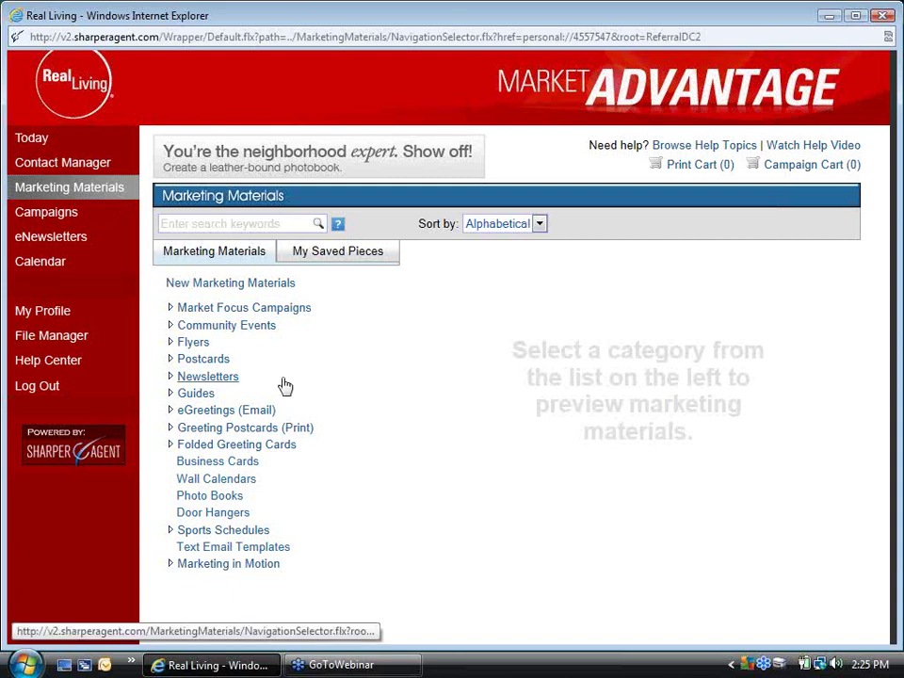
{"action": "left_click", "coordinate": [202, 411]}
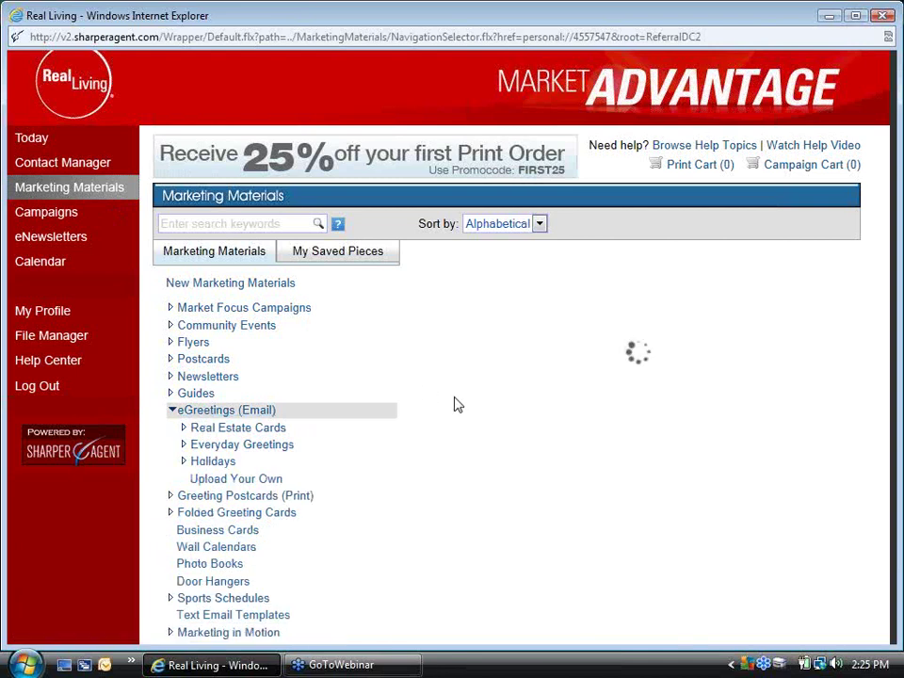
{"action": "left_click", "coordinate": [236, 430]}
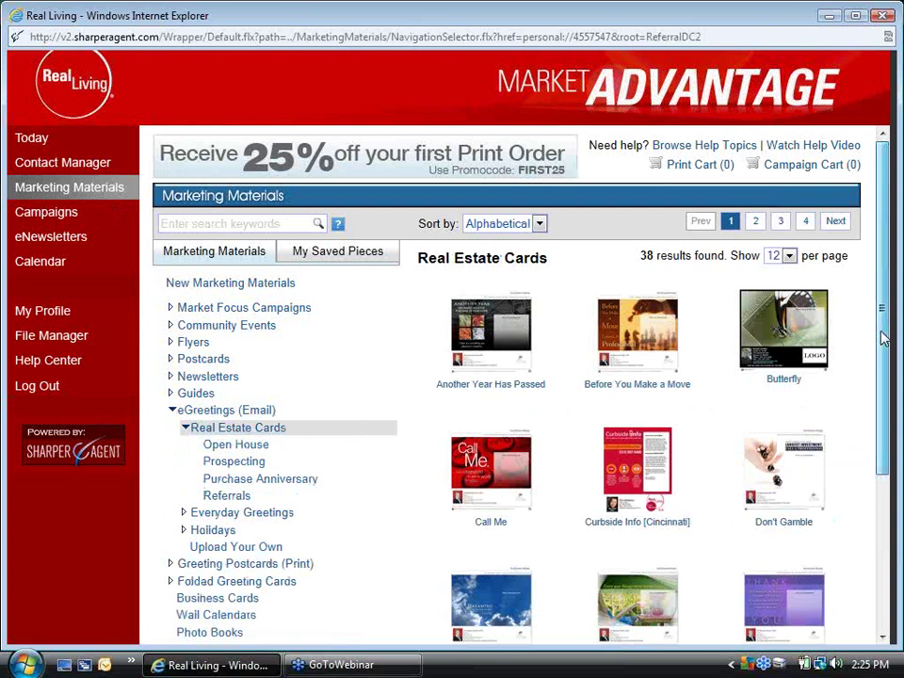
{"action": "scroll", "coordinate": [868, 419], "scroll_direction": "down", "scroll_amount": 3}
{"action": "scroll", "coordinate": [867, 407], "scroll_direction": "up", "scroll_amount": 1}
{"action": "scroll", "coordinate": [871, 452], "scroll_direction": "down", "scroll_amount": 2}
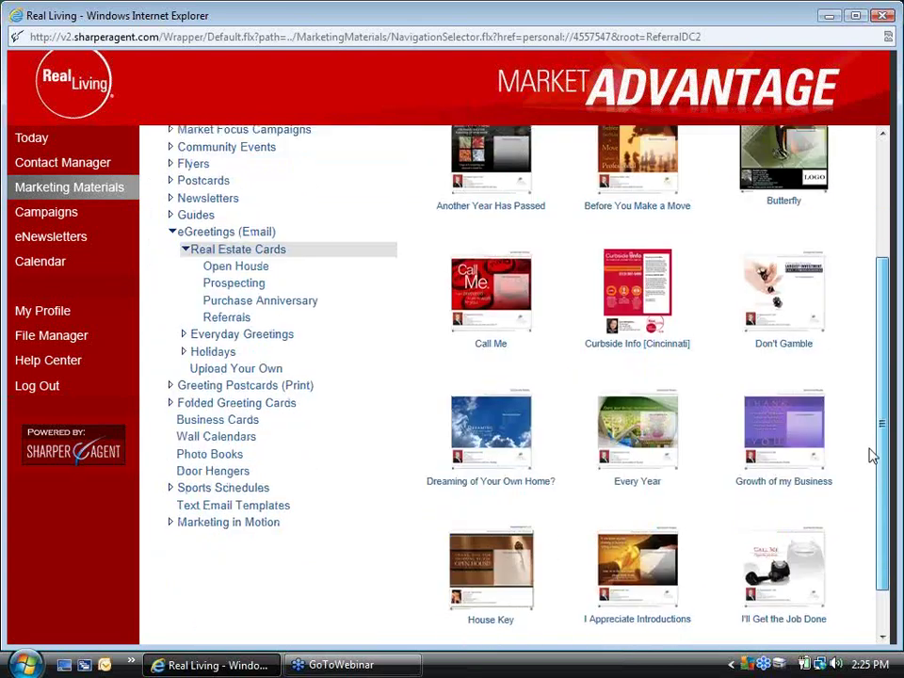
{"action": "left_click", "coordinate": [489, 424]}
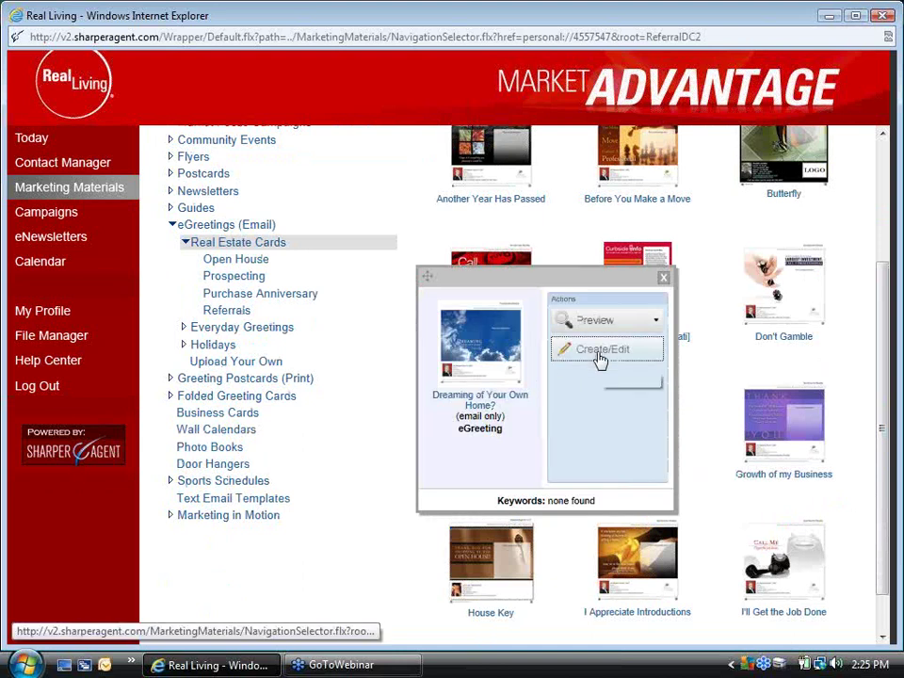
{"action": "left_click", "coordinate": [601, 351]}
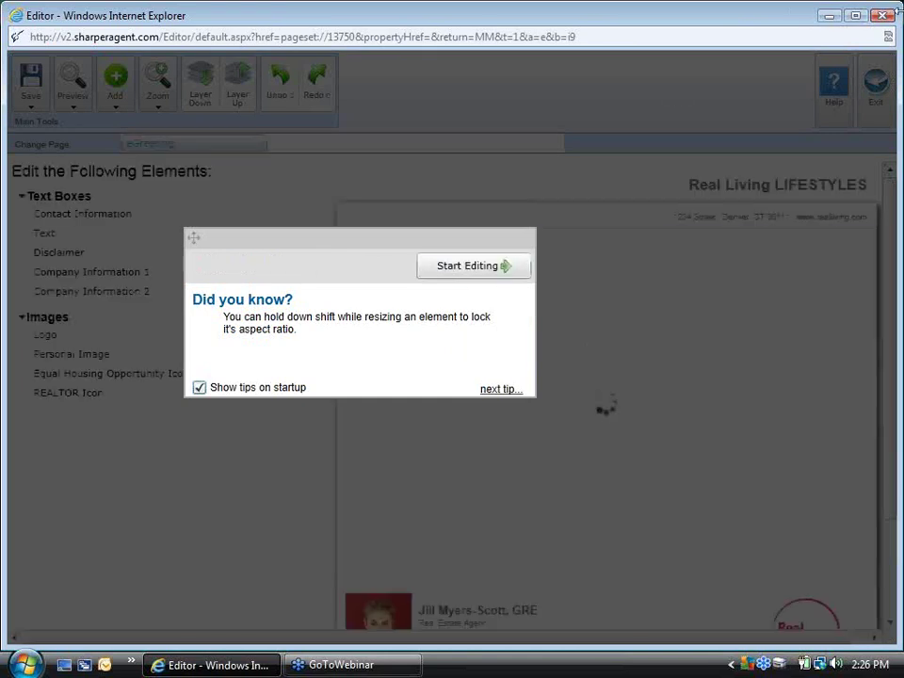
Start editing and move the greeting text box to the sky's upper left
{"action": "left_click", "coordinate": [474, 273]}
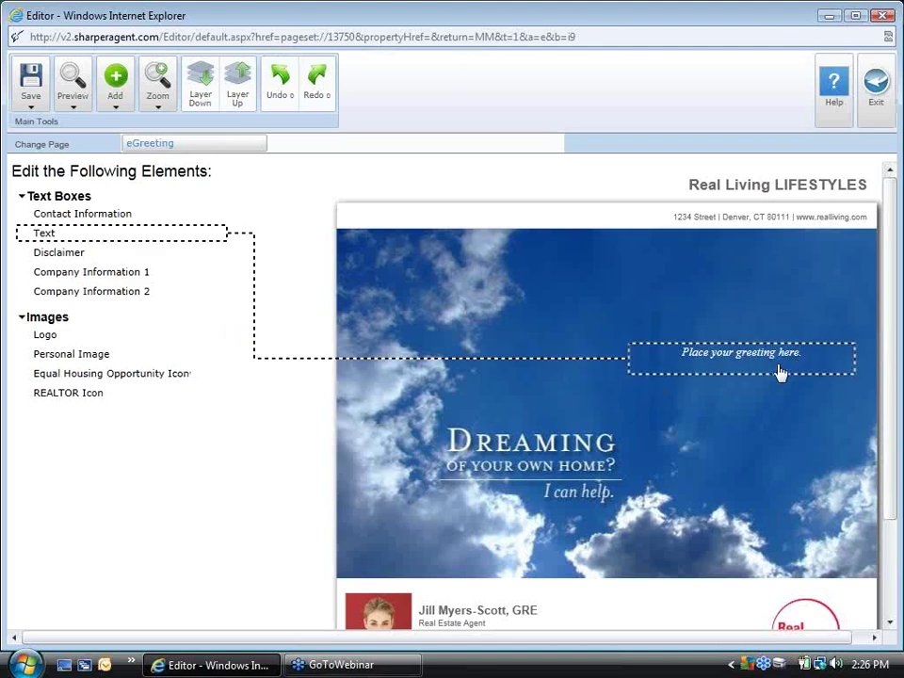
{"action": "left_click", "coordinate": [780, 371]}
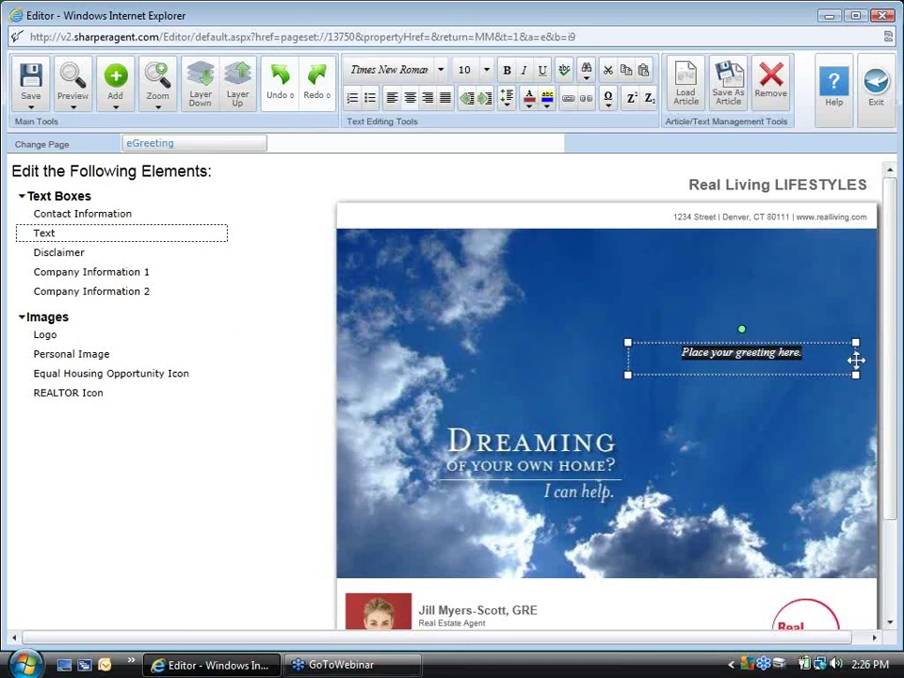
{"action": "left_click_drag", "start_coordinate": [855, 360], "coordinate": [589, 264]}
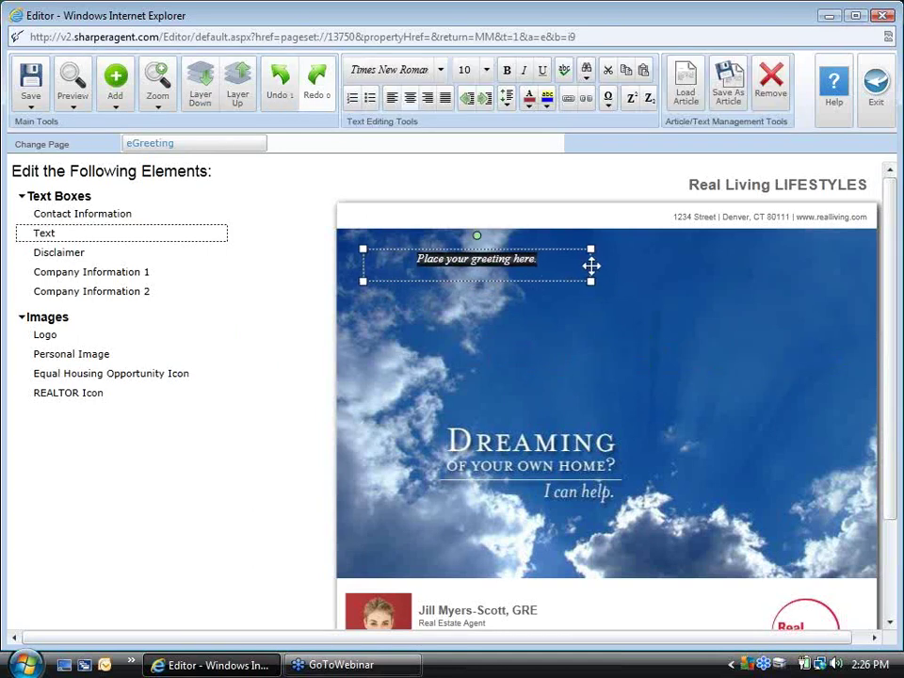
Replace the greeting text with 'Normal pitch here', fixing the 'pitchg' typo
{"action": "left_click", "coordinate": [545, 271]}
{"action": "key", "text": "BackSpace"}
{"action": "key", "text": "BackSpace"}
{"action": "key", "text": "BackSpace"}
{"action": "key", "text": "BackSpace"}
{"action": "key", "text": "BackSpace"}
{"action": "key", "text": "BackSpace"}
{"action": "key", "text": "BackSpace"}
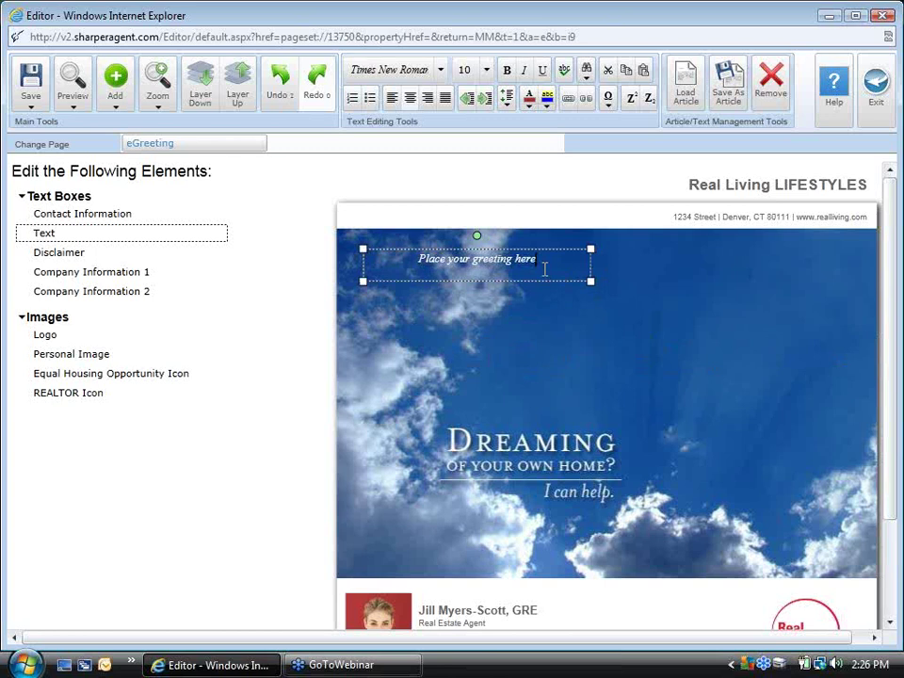
{"action": "key", "text": "BackSpace"}
{"action": "key", "text": "BackSpace"}
{"action": "key", "text": "BackSpace"}
{"action": "key", "text": "BackSpace"}
{"action": "key", "text": "BackSpace"}
{"action": "key", "text": "BackSpace"}
{"action": "key", "text": "BackSpace"}
{"action": "key", "text": "BackSpace"}
{"action": "key", "text": "BackSpace"}
{"action": "key", "text": "BackSpace"}
{"action": "key", "text": "BackSpace"}
{"action": "key", "text": "BackSpace"}
{"action": "key", "text": "BackSpace"}
{"action": "key", "text": "BackSpace"}
{"action": "key", "text": "BackSpace"}
{"action": "key", "text": "BackSpace"}
{"action": "key", "text": "BackSpace"}
{"action": "key", "text": "BackSpace"}
{"action": "key", "text": "BackSpace"}
{"action": "key", "text": "BackSpace"}
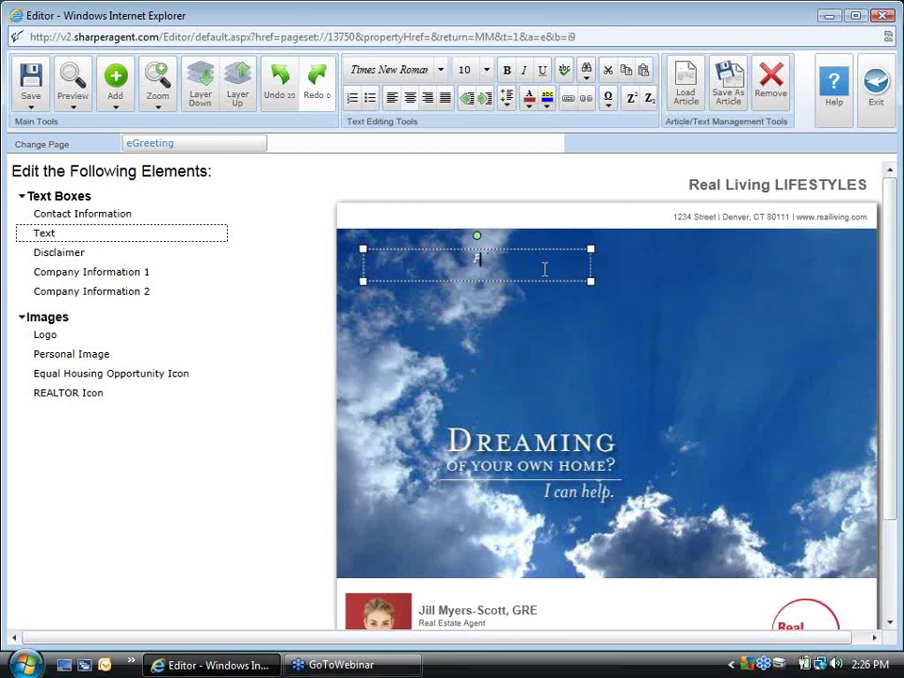
{"action": "key", "text": "BackSpace"}
{"action": "type", "text": "Normal pitchg here"}
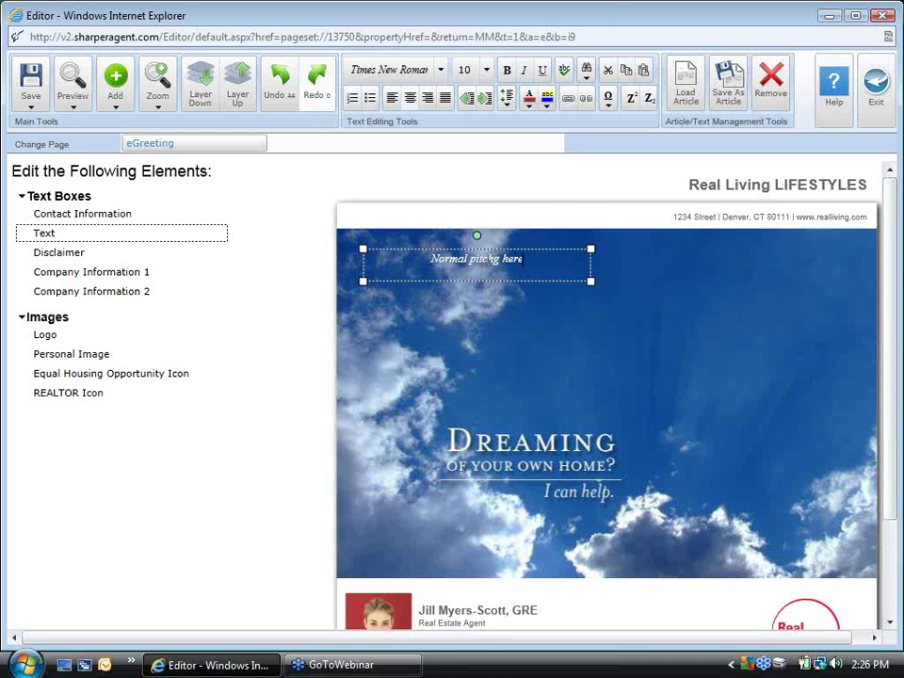
{"action": "left_click", "coordinate": [487, 259]}
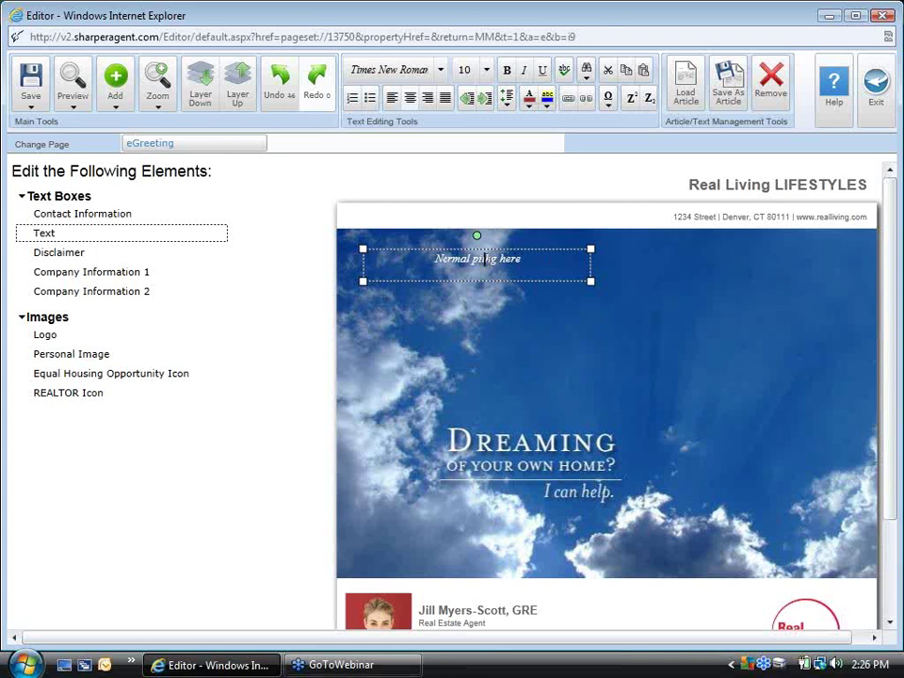
{"action": "left_click", "coordinate": [494, 260]}
{"action": "key", "text": "Delete"}
{"action": "key", "text": "BackSpace"}
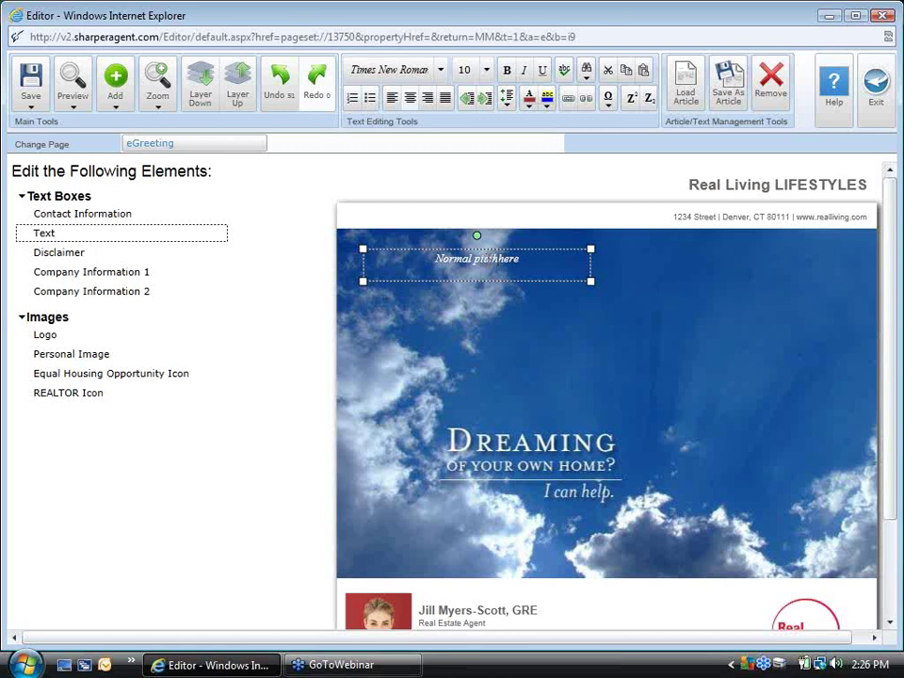
Set the greeting text to font size 14
{"action": "left_click_drag", "start_coordinate": [521, 260], "coordinate": [433, 264]}
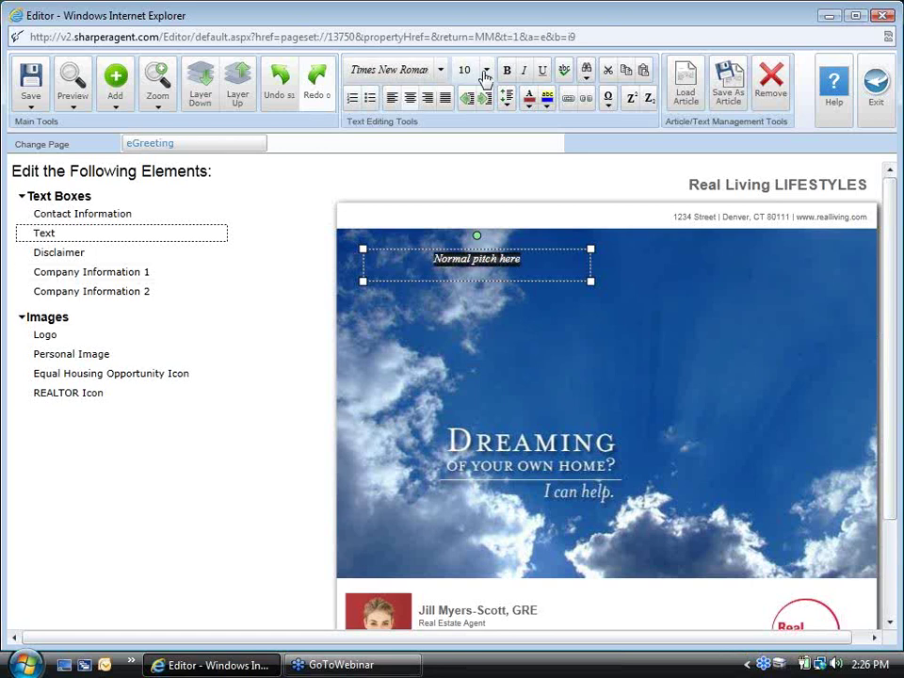
{"action": "left_click", "coordinate": [486, 70]}
{"action": "left_click", "coordinate": [464, 248]}
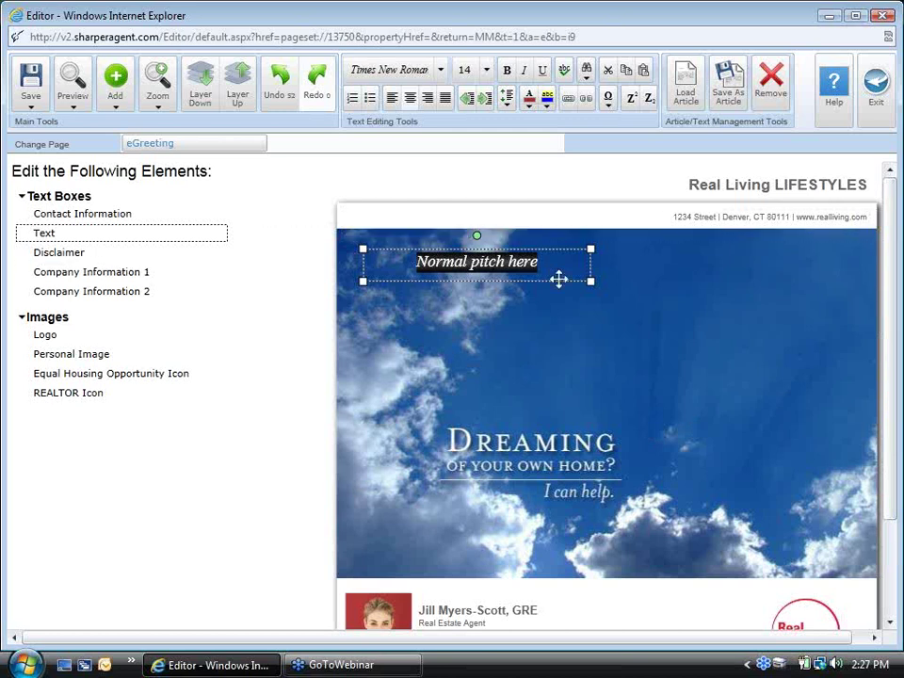
Add an image at the card's upper right, swap it for the Five Dollar coupon picture, and enlarge it
{"action": "left_click", "coordinate": [115, 94]}
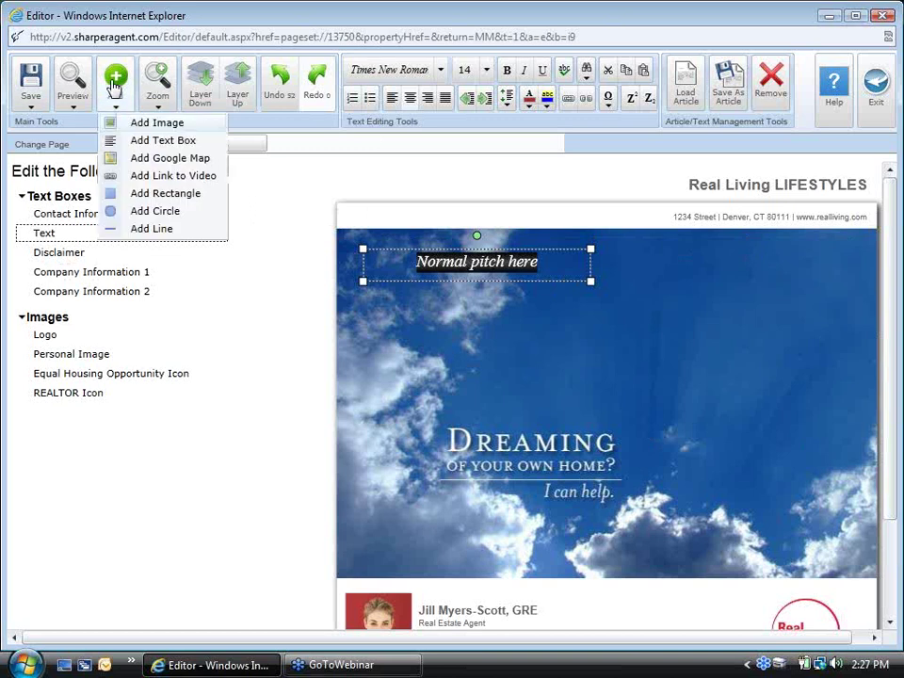
{"action": "left_click", "coordinate": [150, 123]}
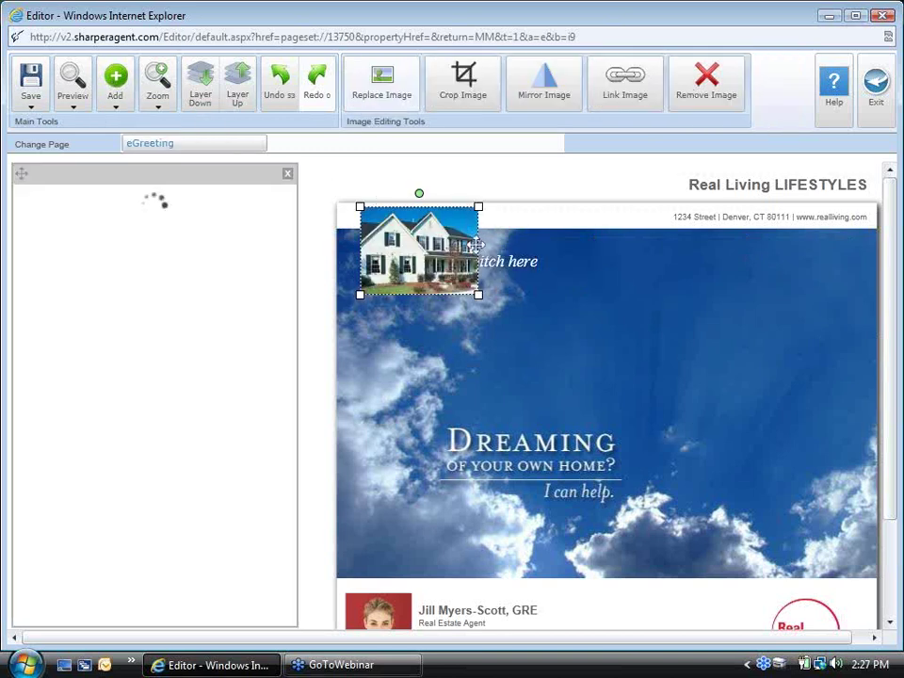
{"action": "left_click_drag", "start_coordinate": [475, 242], "coordinate": [779, 288]}
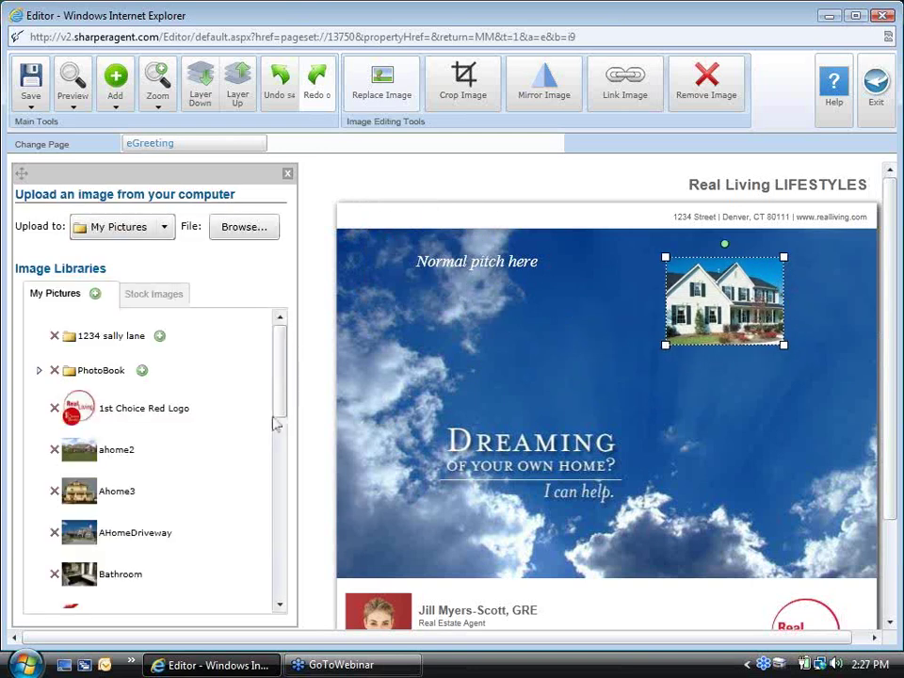
{"action": "left_click_drag", "start_coordinate": [285, 390], "coordinate": [285, 456]}
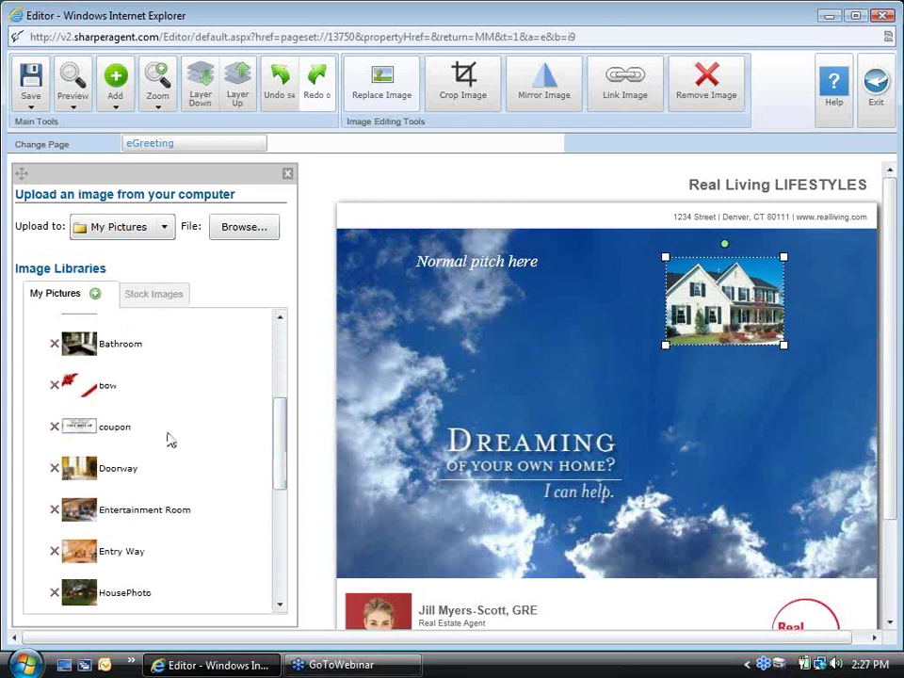
{"action": "left_click", "coordinate": [78, 433]}
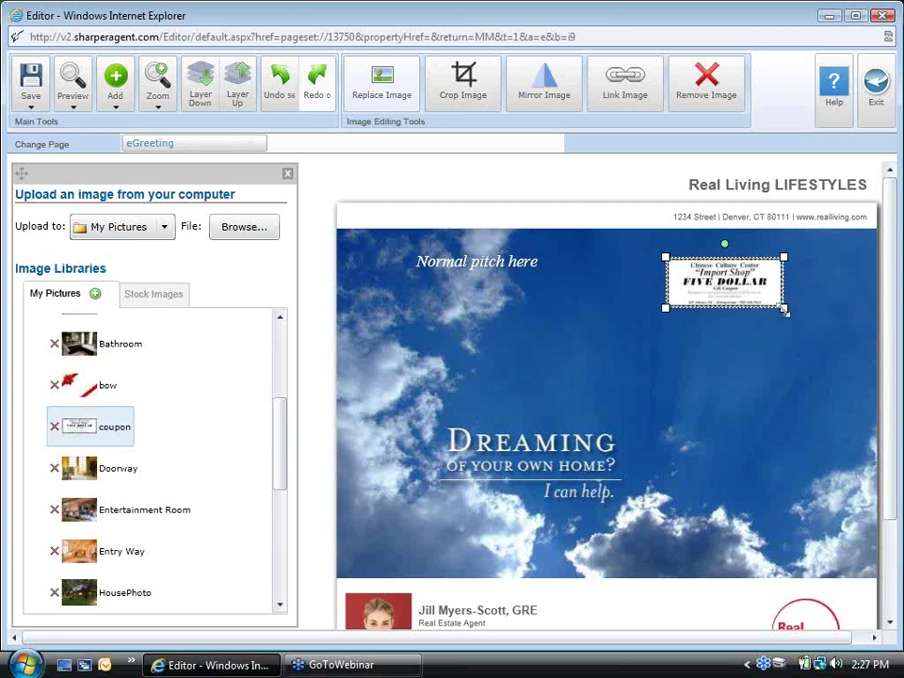
{"action": "left_click_drag", "start_coordinate": [785, 308], "coordinate": [751, 392]}
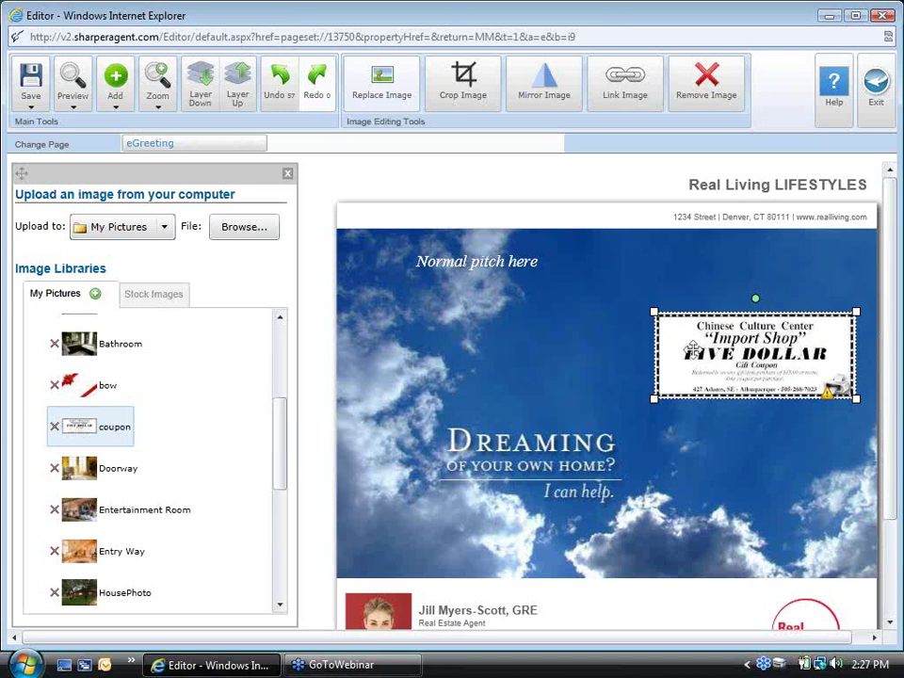
Check the Five Dollar coupon's placement beside 'Normal pitch here' in the eGreeting sky
{"action": "mouse_move", "coordinate": [850, 398]}
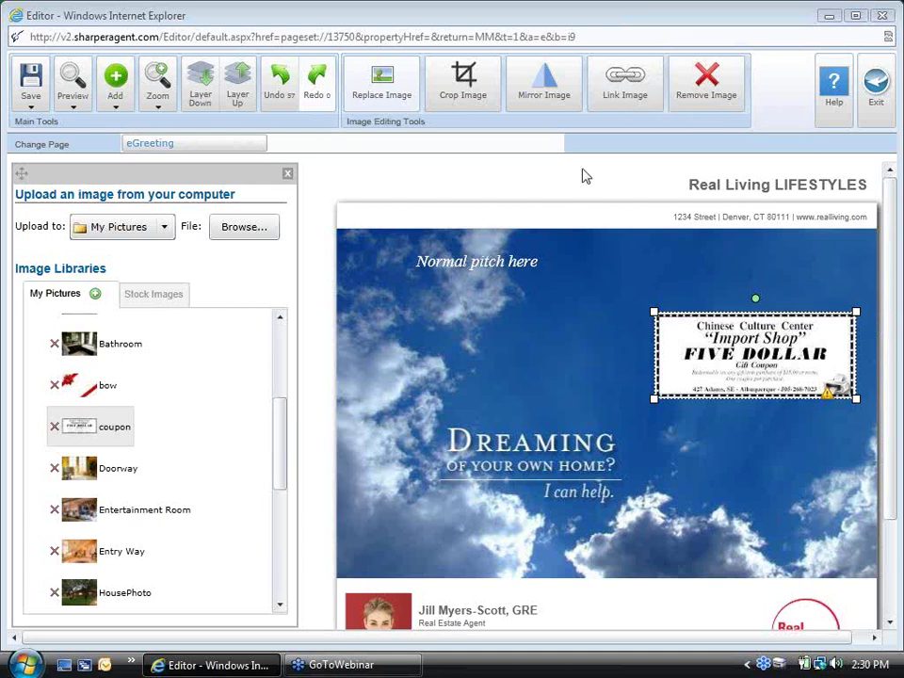
Exit the eGreeting editor without saving and close the Dreaming of Your Own Home? options popup
{"action": "left_click", "coordinate": [875, 89]}
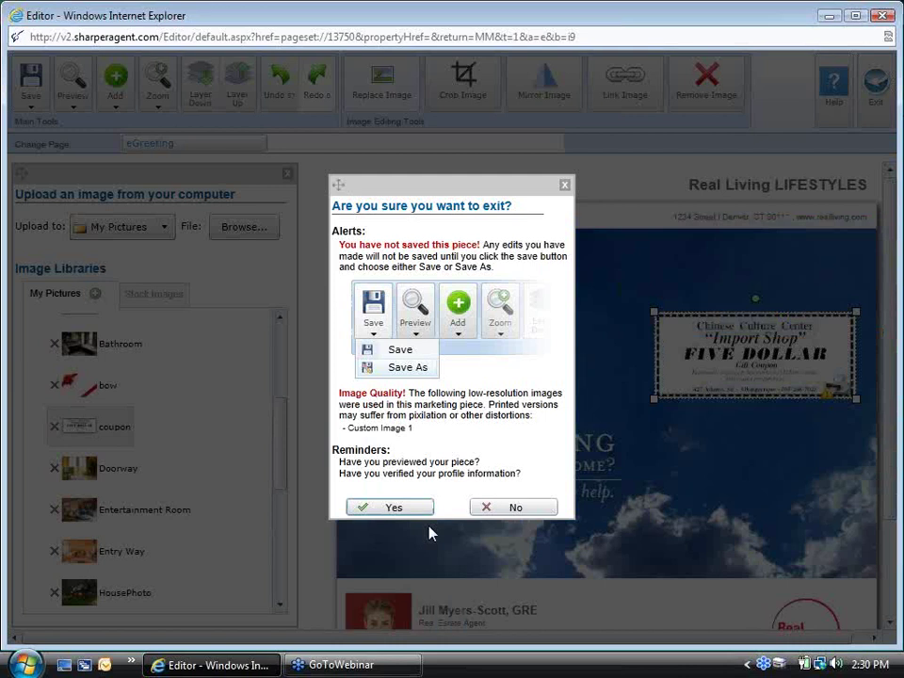
{"action": "left_click", "coordinate": [491, 508]}
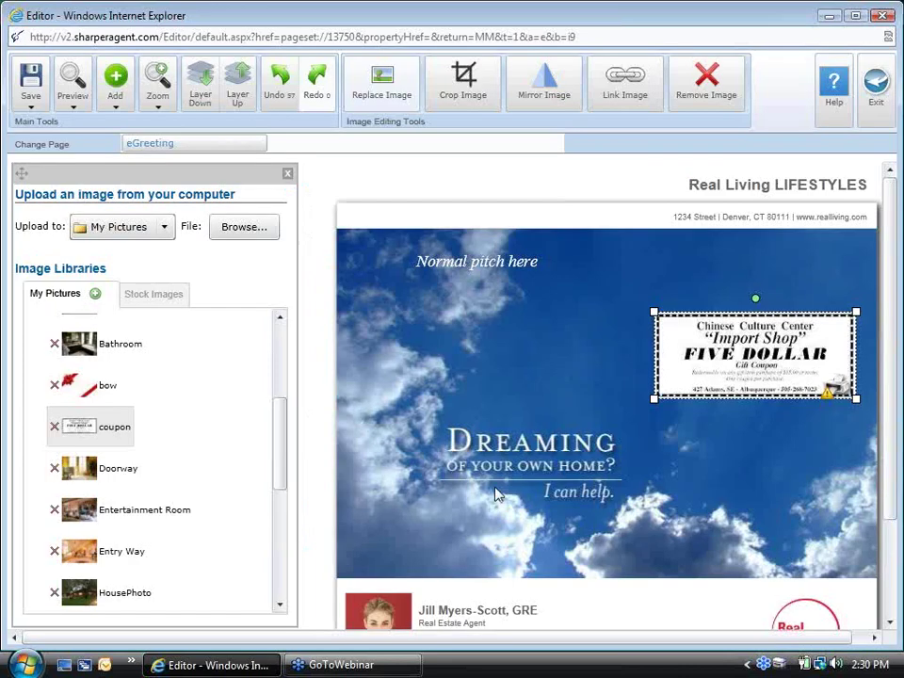
{"action": "left_click", "coordinate": [876, 89]}
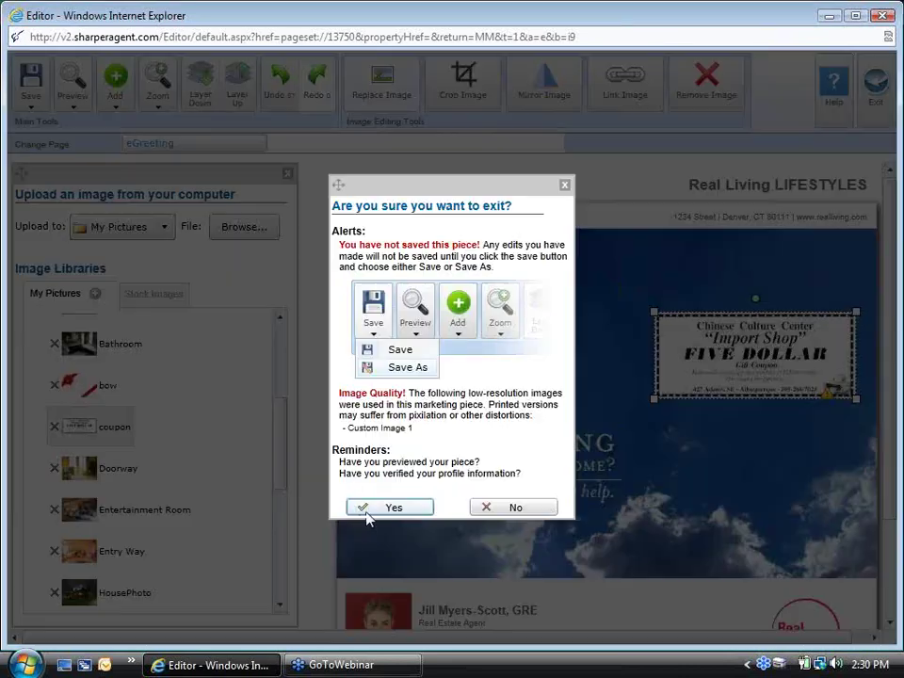
{"action": "left_click", "coordinate": [369, 509]}
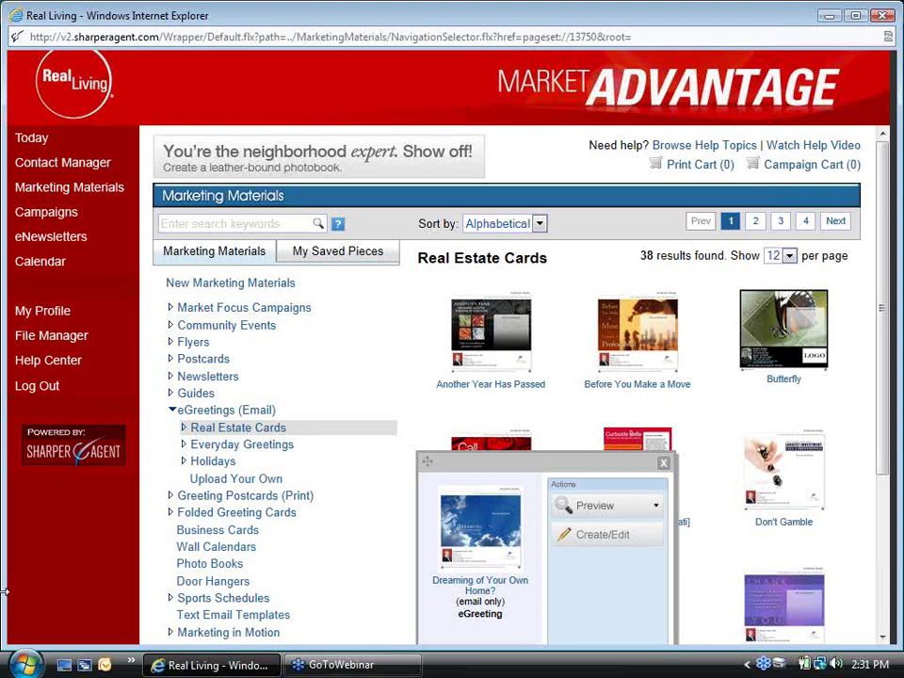
{"action": "left_click", "coordinate": [663, 462]}
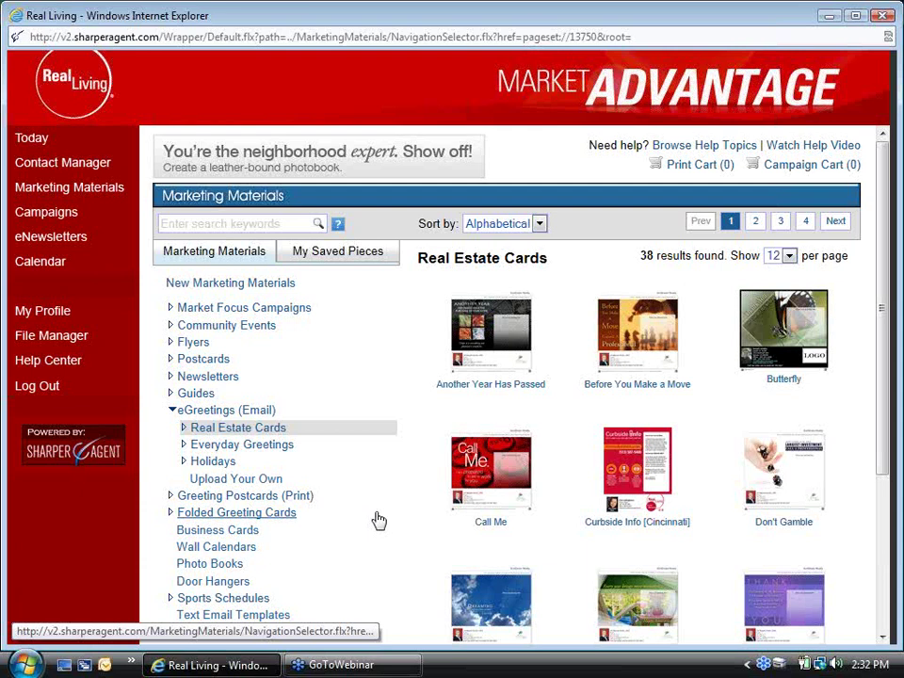
Duplicate the Small Business Referral campaign from the Campaigns list, then reopen the original's action menu
{"action": "left_click", "coordinate": [49, 216]}
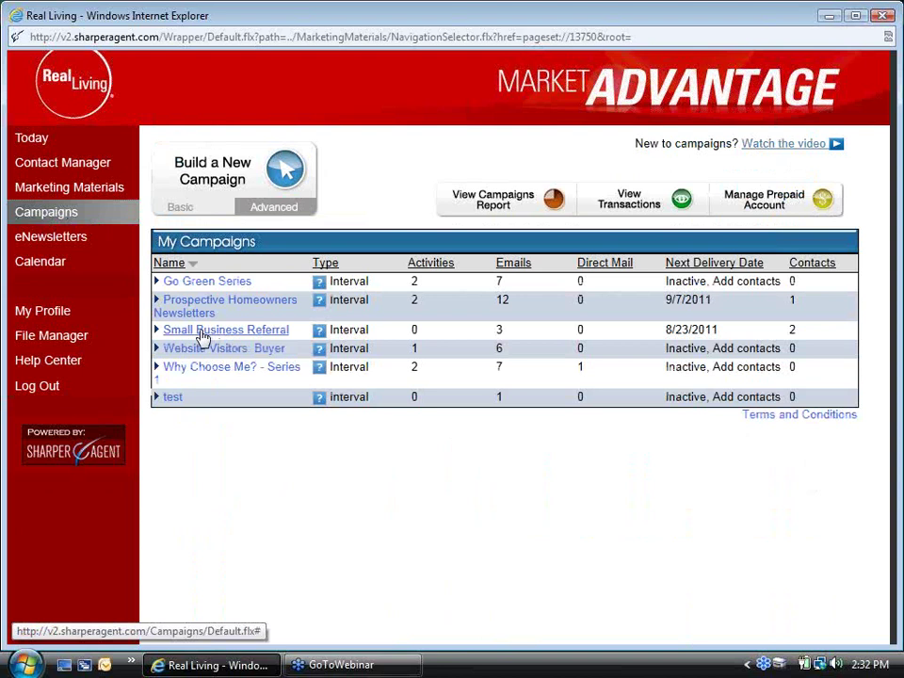
{"action": "left_click", "coordinate": [201, 332]}
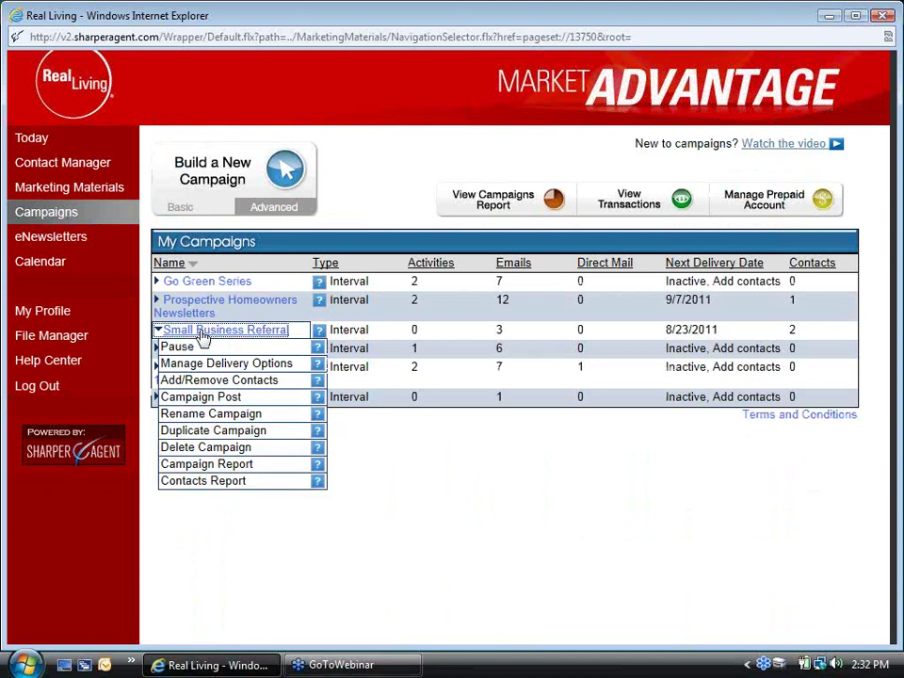
{"action": "left_click", "coordinate": [207, 431]}
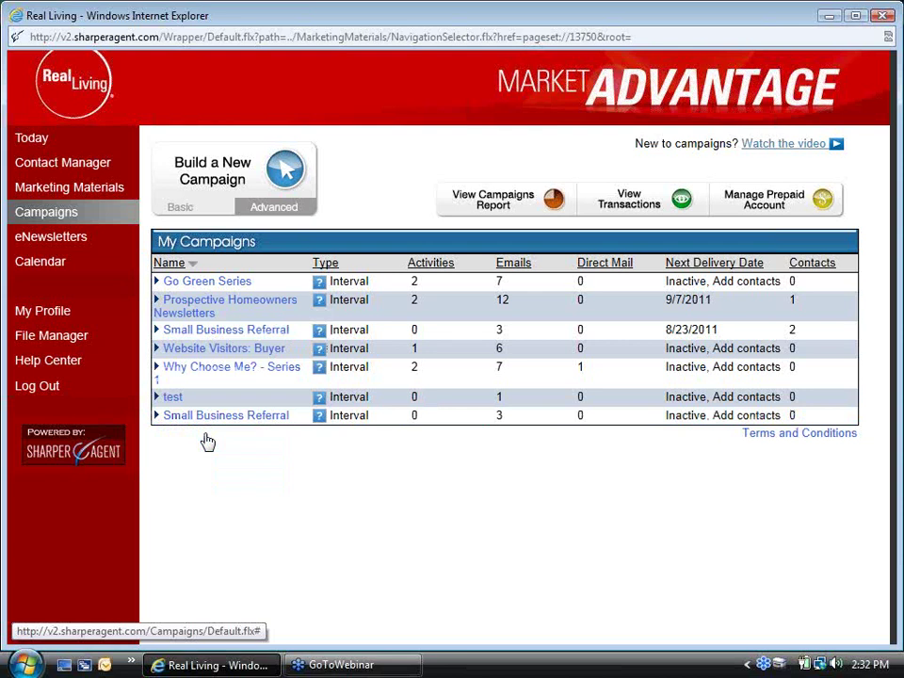
{"action": "left_click", "coordinate": [218, 421]}
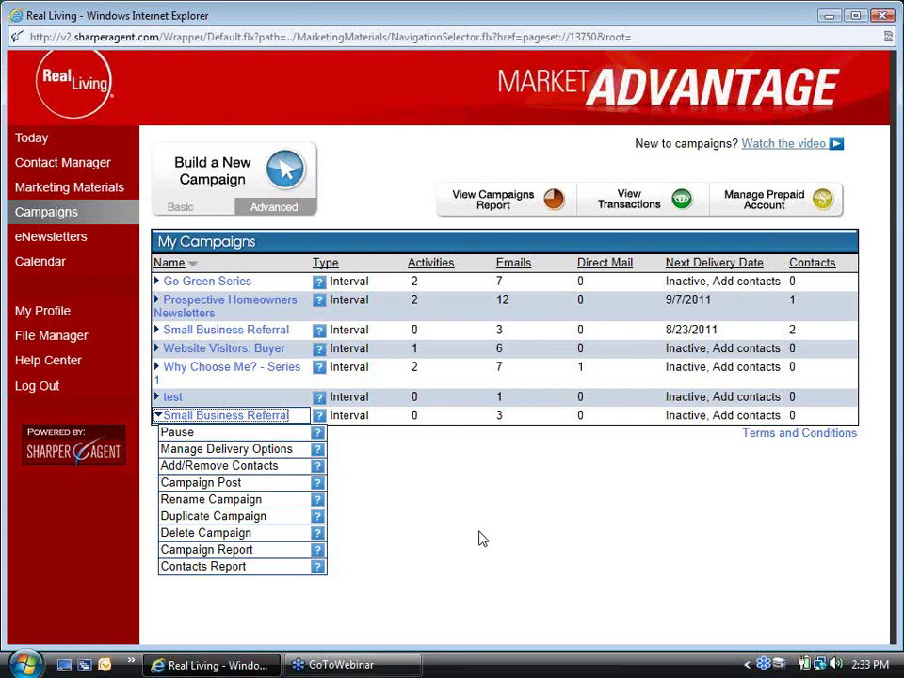
{"action": "left_click", "coordinate": [228, 332]}
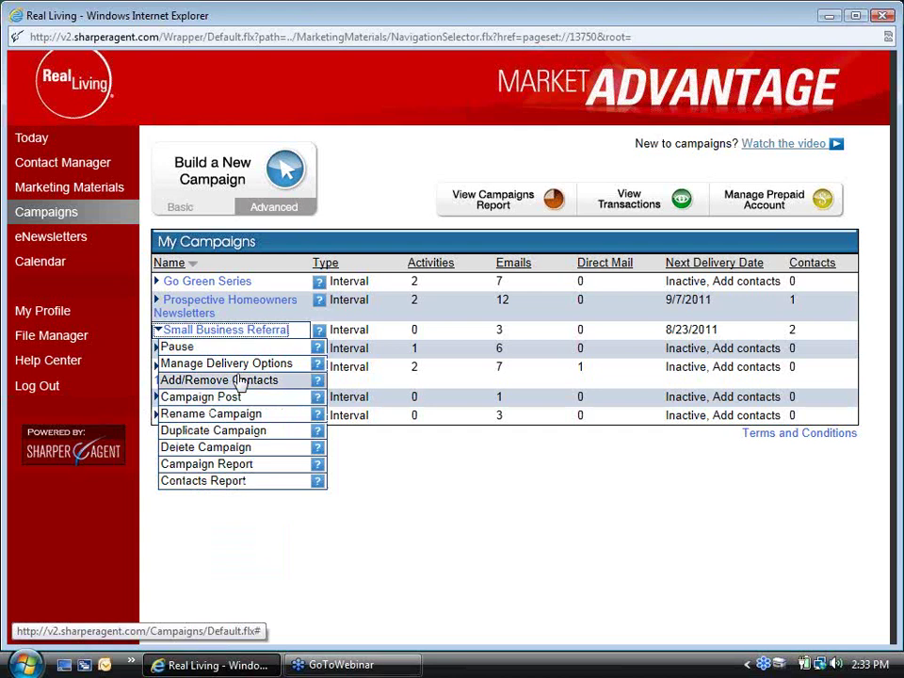
Open Campaign Post for Small Business Referral, keep the Button style, and view the sample sign-up page
{"action": "left_click", "coordinate": [191, 404]}
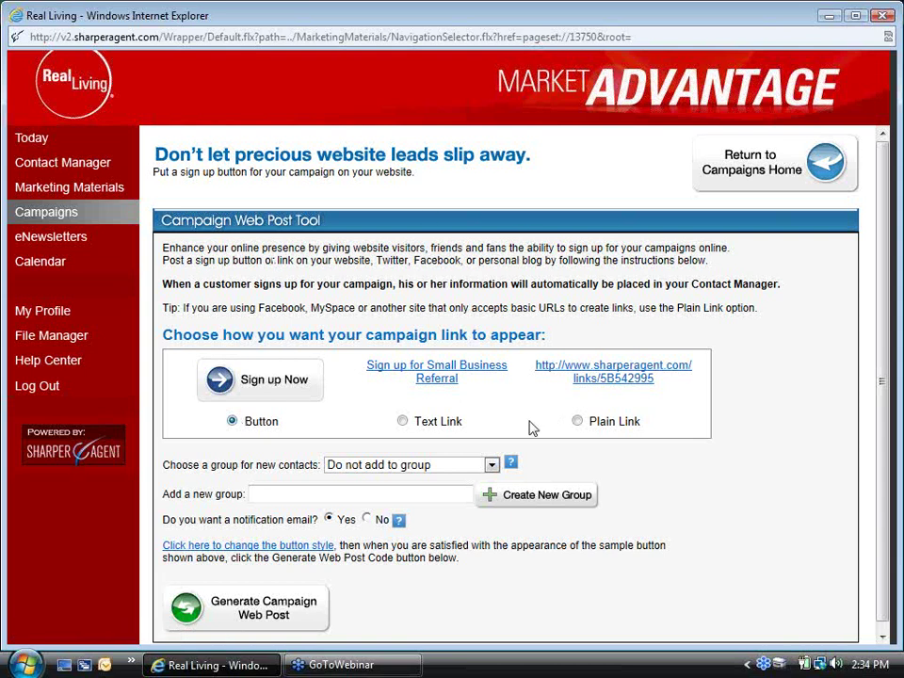
{"action": "left_click", "coordinate": [209, 401]}
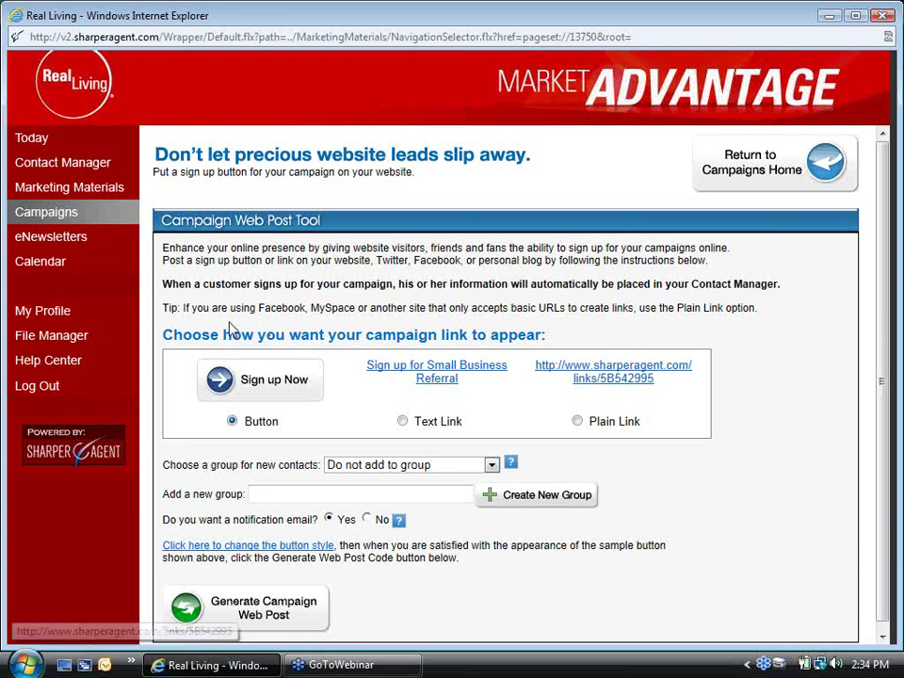
{"action": "left_click", "coordinate": [254, 381]}
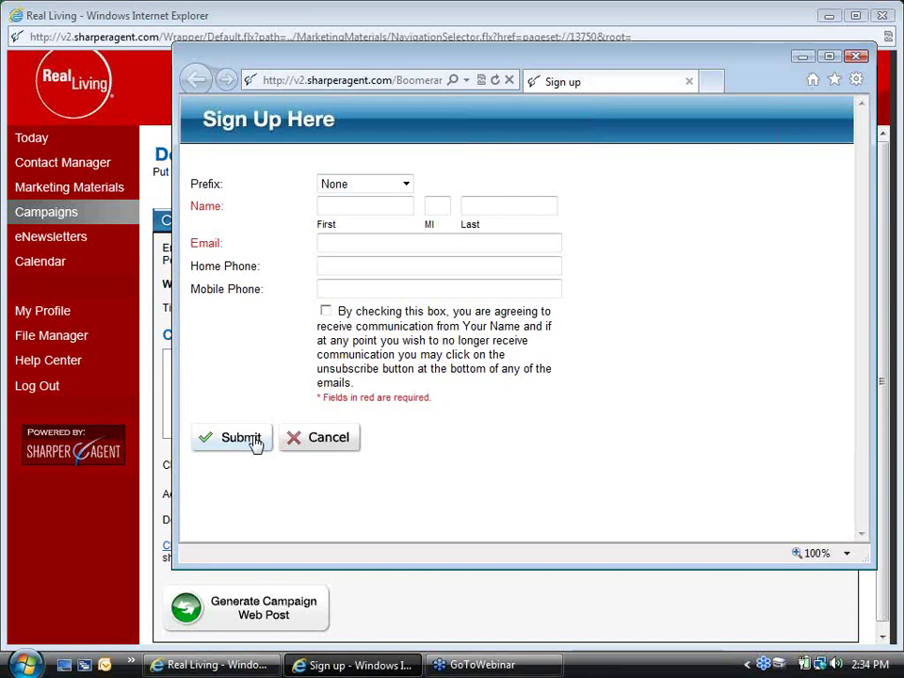
Fill in a sample first name, last name and e-mail address on the sign-up form
{"action": "left_click", "coordinate": [329, 207]}
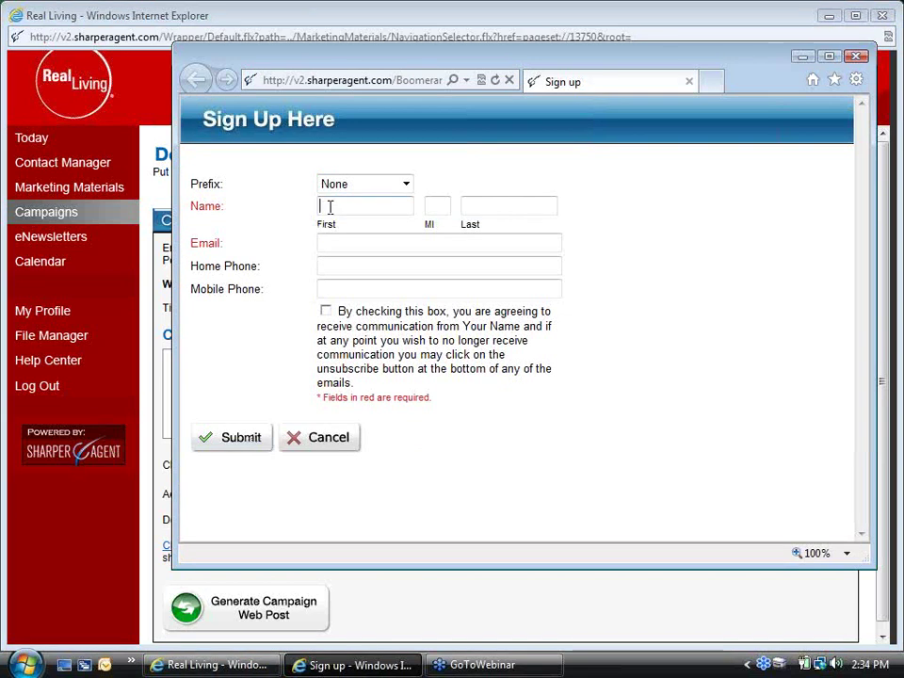
{"action": "key", "text": "Tab"}
{"action": "key", "text": "Tab"}
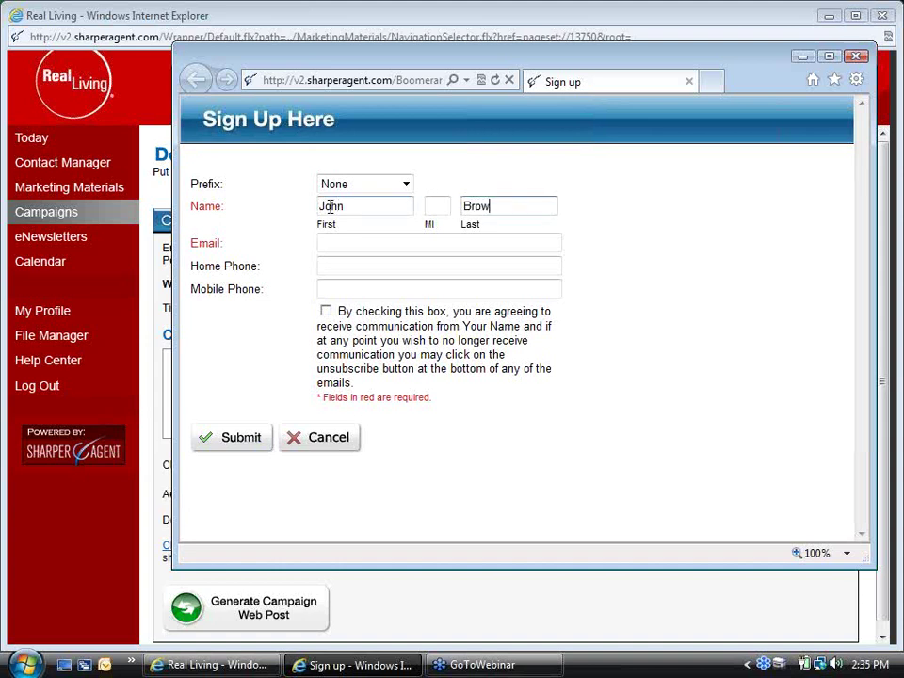
{"action": "key", "text": "Tab"}
{"action": "key", "text": "Tab"}
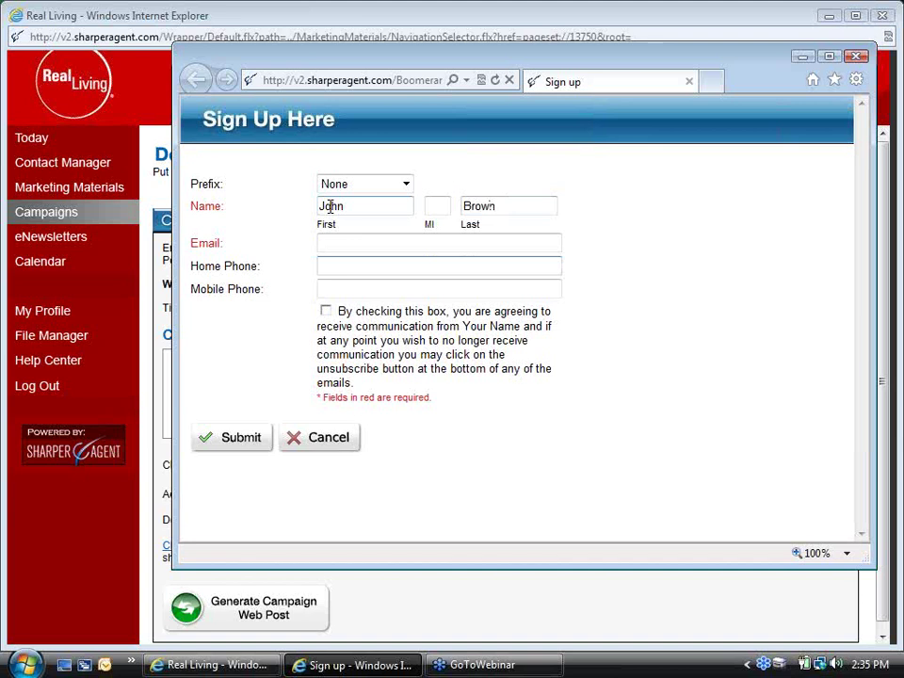
{"action": "left_click", "coordinate": [341, 241]}
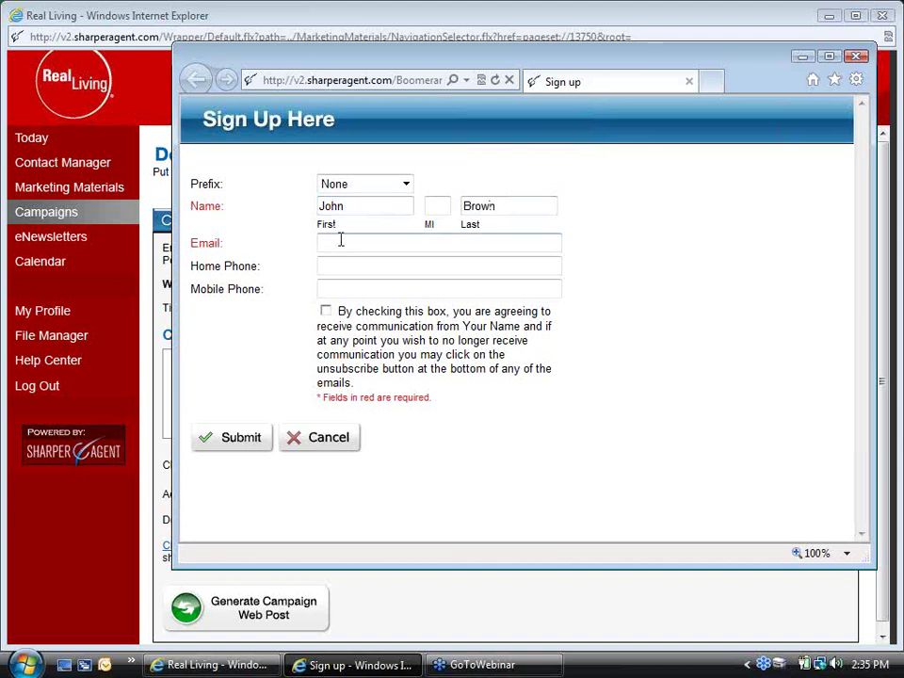
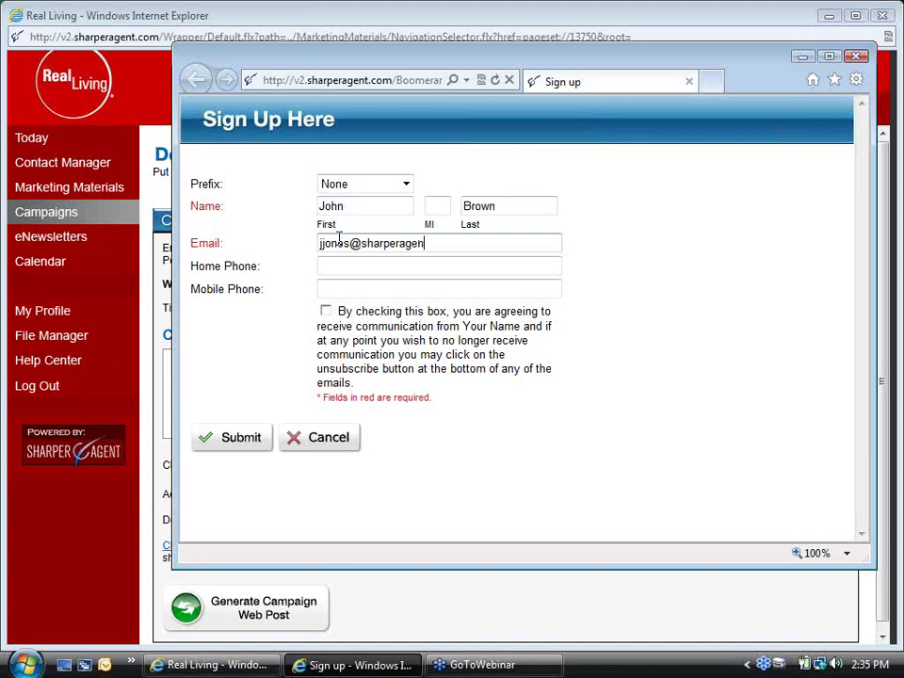
{"action": "left_click", "coordinate": [422, 263]}
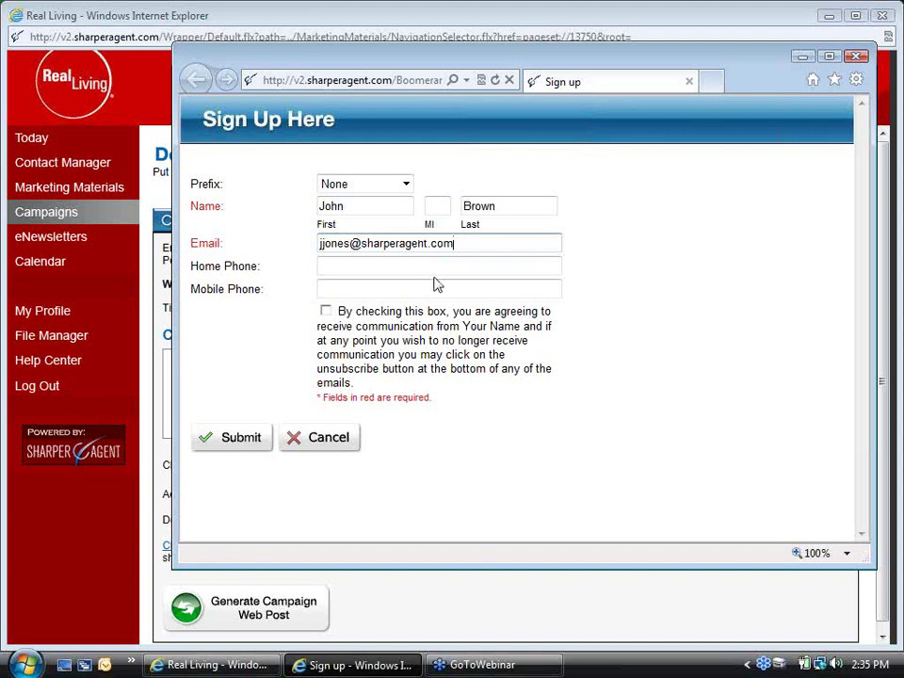
Accept the terms of use, submit the sign-up form, and close the thank-you window
{"action": "left_click", "coordinate": [226, 442]}
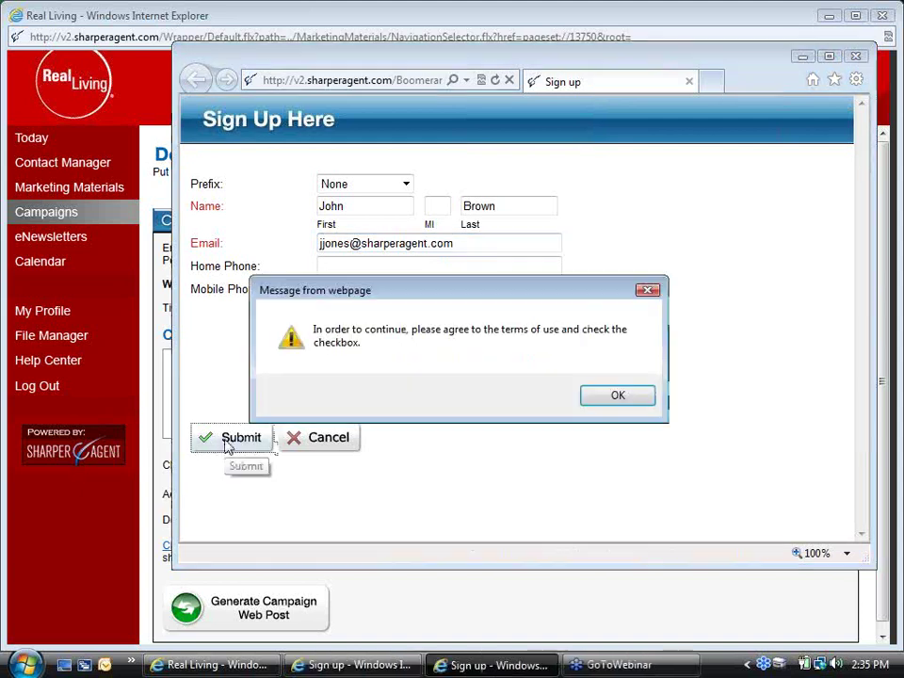
{"action": "left_click", "coordinate": [649, 393]}
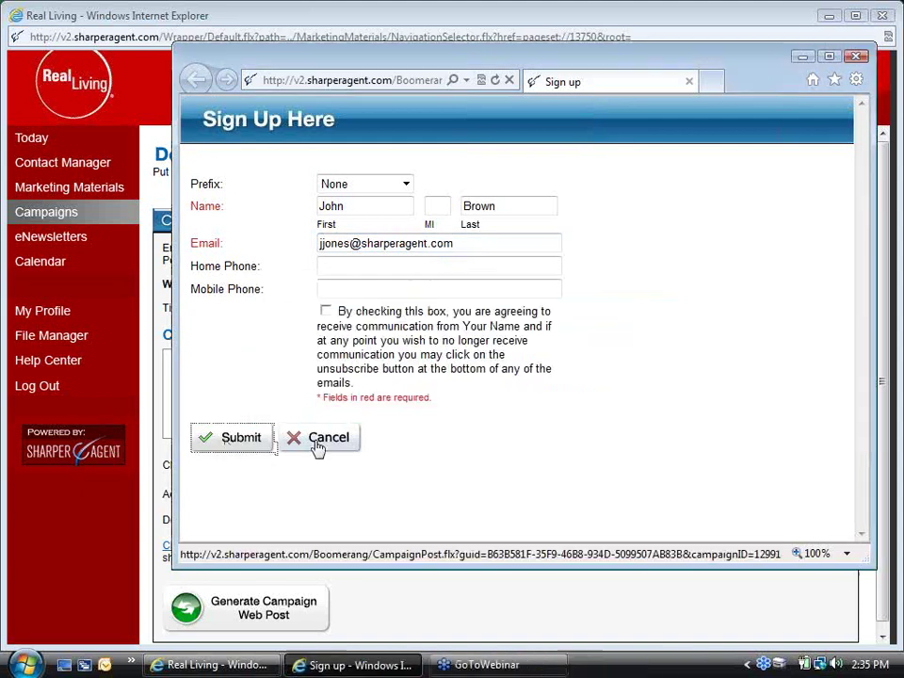
{"action": "left_click", "coordinate": [324, 312]}
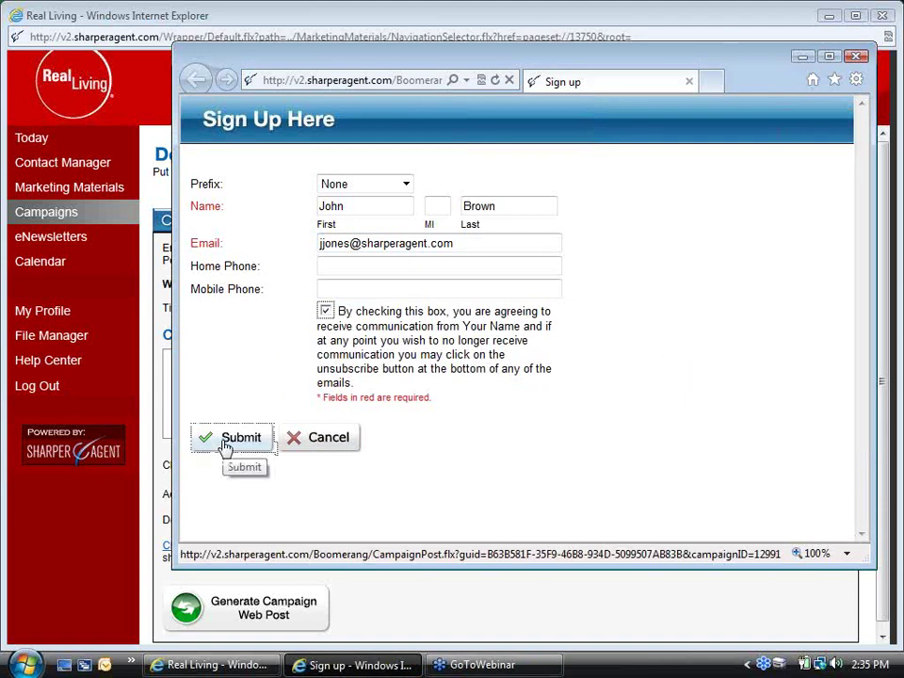
{"action": "left_click", "coordinate": [226, 448]}
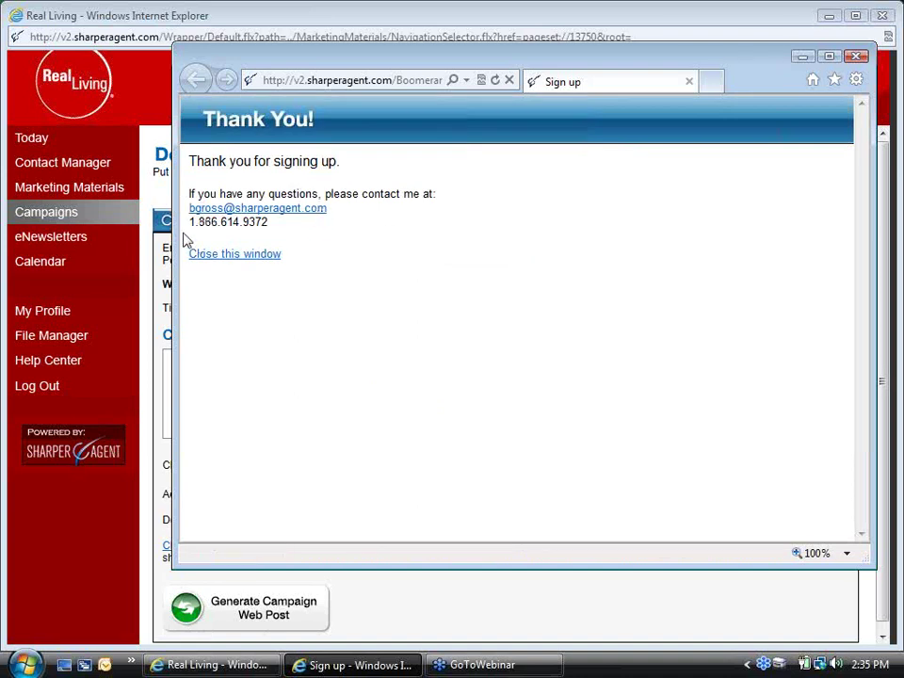
{"action": "left_click", "coordinate": [241, 256]}
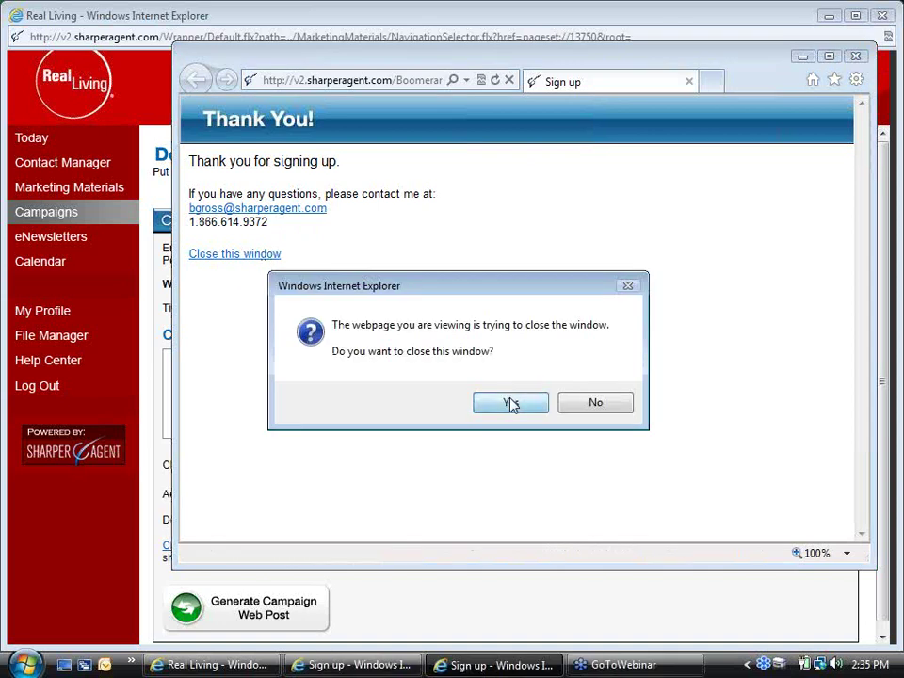
{"action": "left_click", "coordinate": [511, 404]}
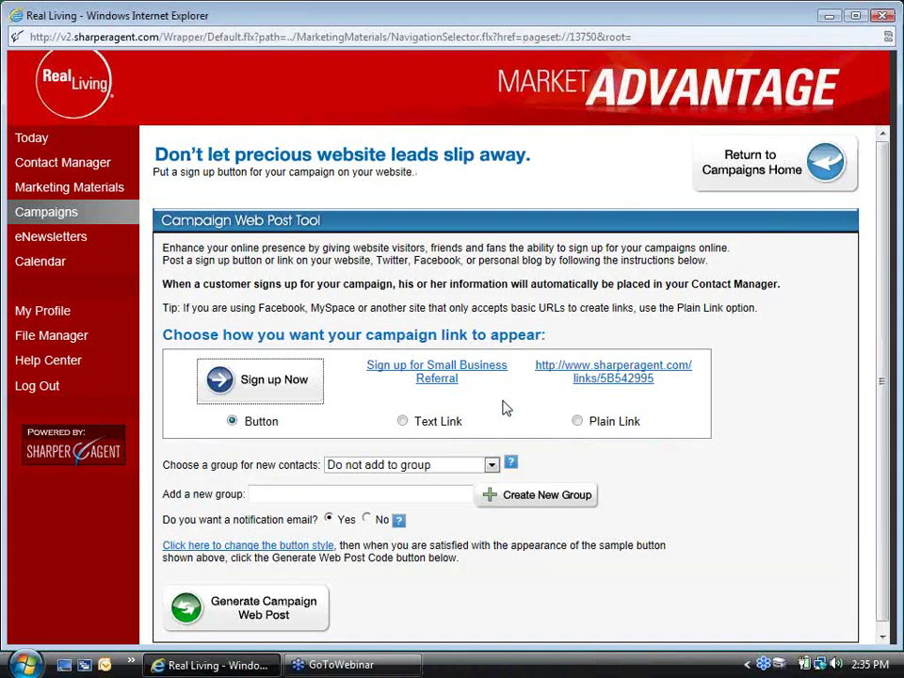